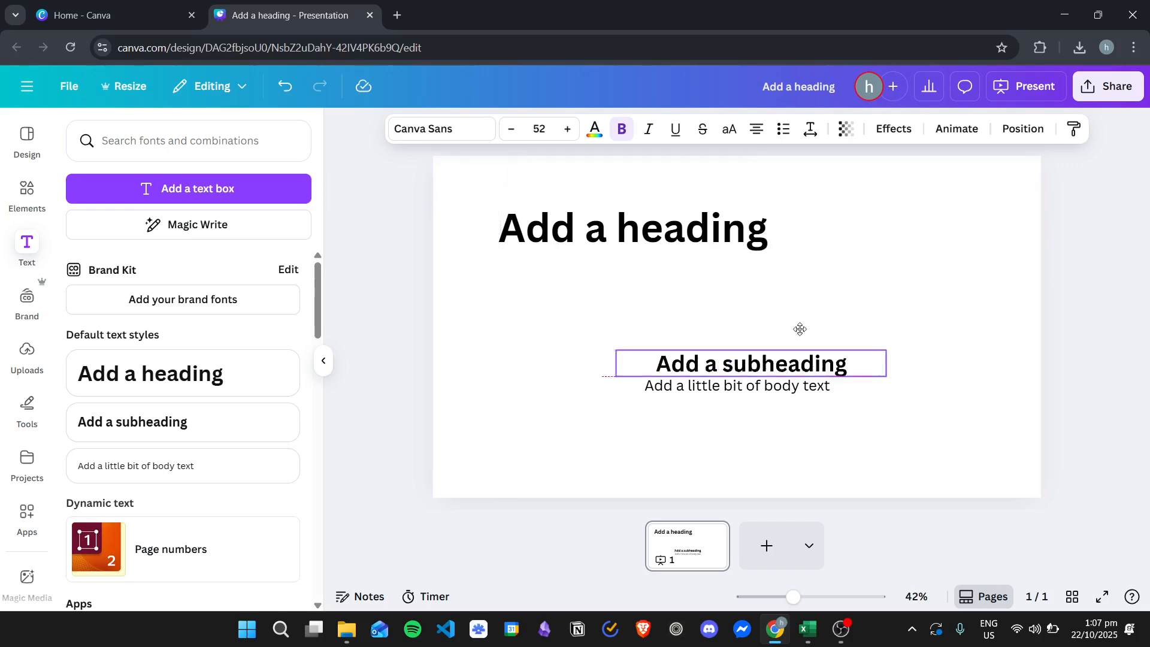
Separate the subheading and body text boxes and move both beneath the heading
drag(705, 385, 695, 398)
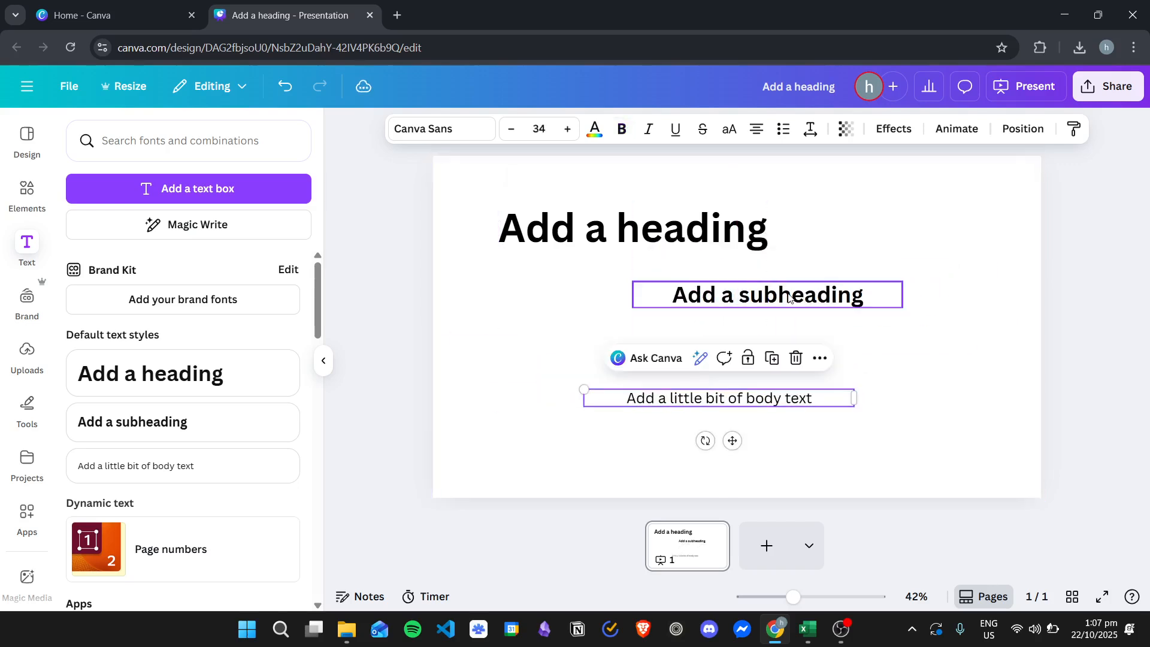
drag(773, 295, 612, 294)
drag(654, 406, 558, 412)
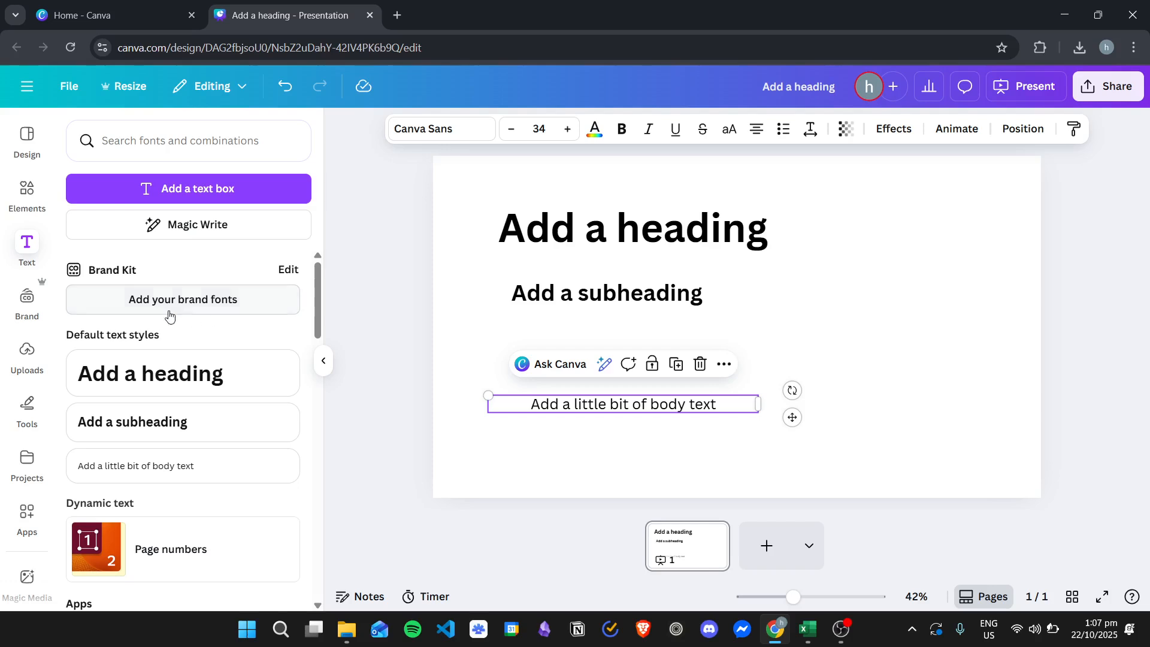
Generate text with Magic Write for "5 Twitter posts announcing a product launch for a new alarm clock phone app" and insert it into the body text
click(209, 310)
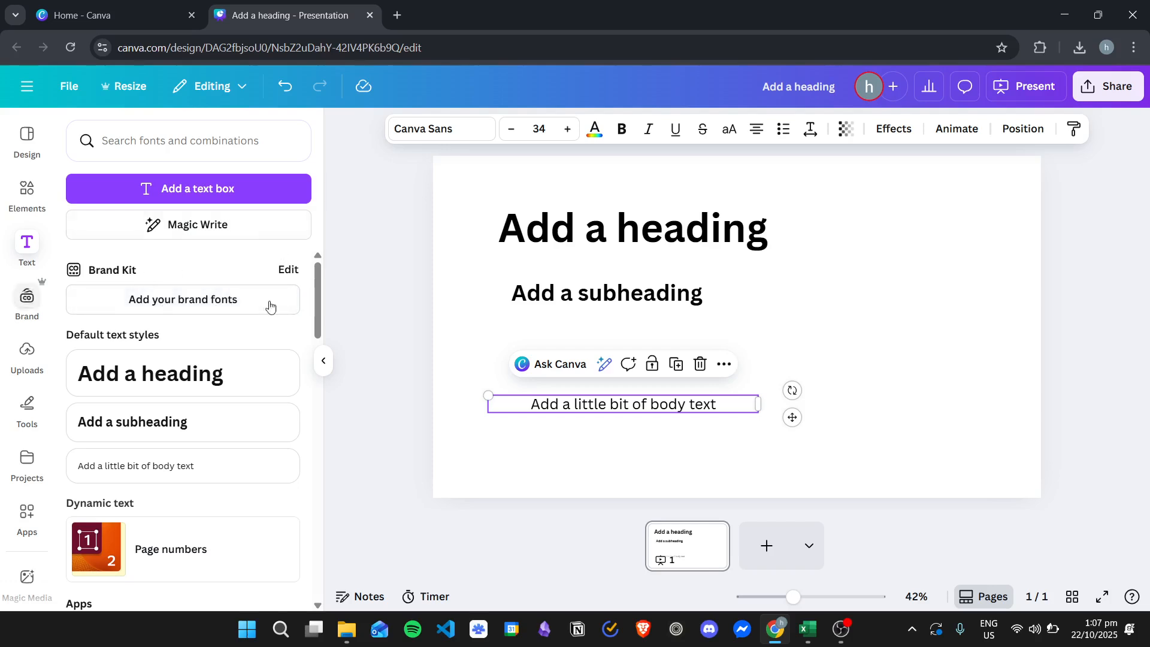
click(223, 231)
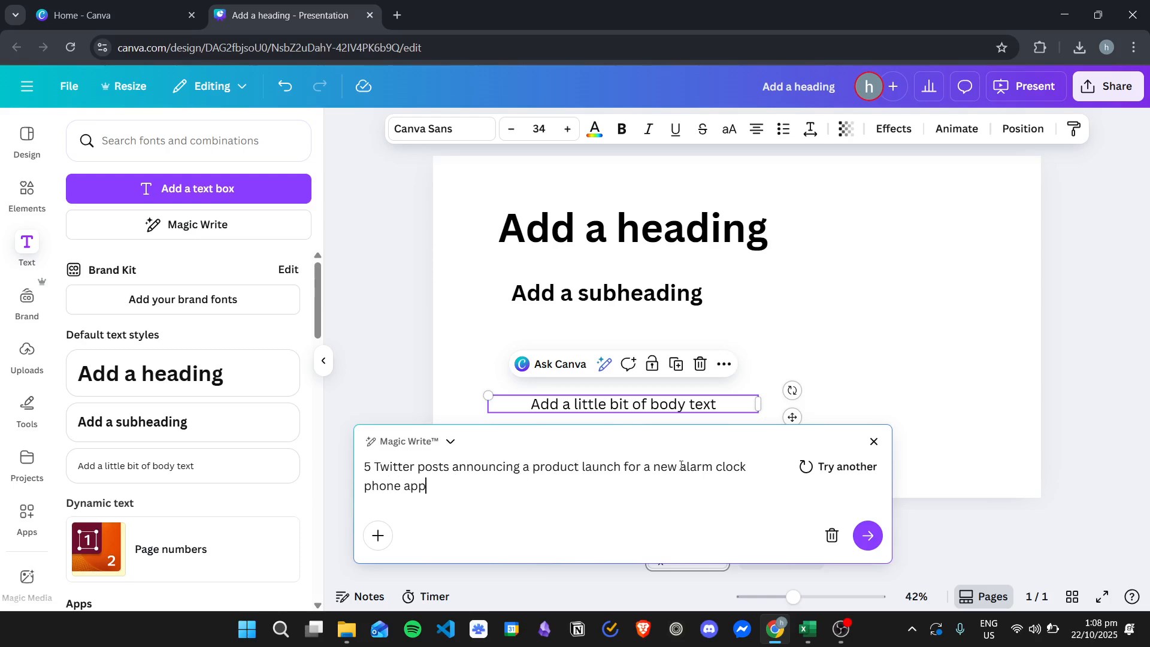
click(868, 535)
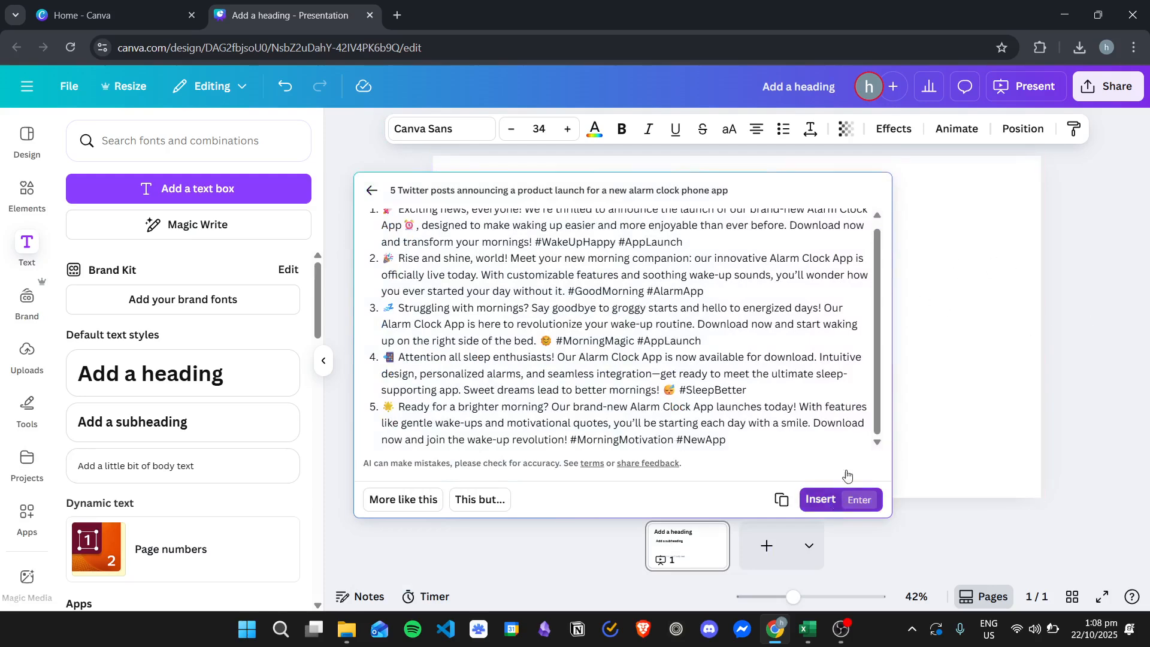
key(Return)
Move the generated text box up into the slide and delete everything after its first numbered post
drag(634, 444, 882, 229)
drag(825, 358, 793, 349)
double_click(792, 349)
drag(722, 356, 759, 376)
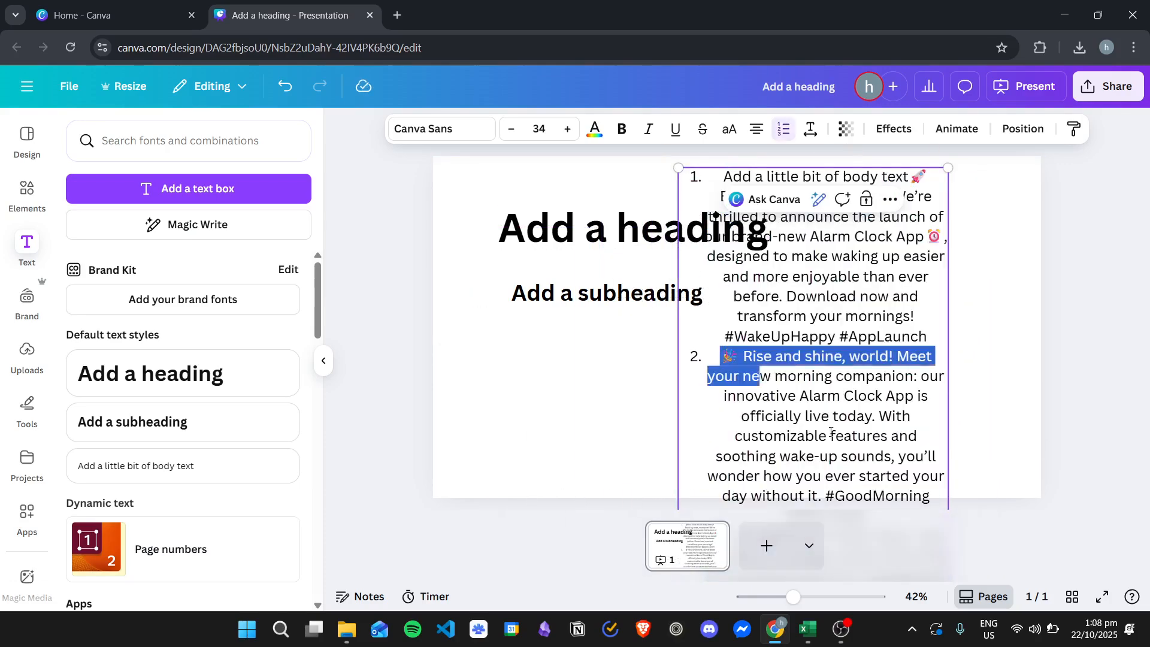
scroll(831, 431, down, 5)
drag(832, 431, 928, 495)
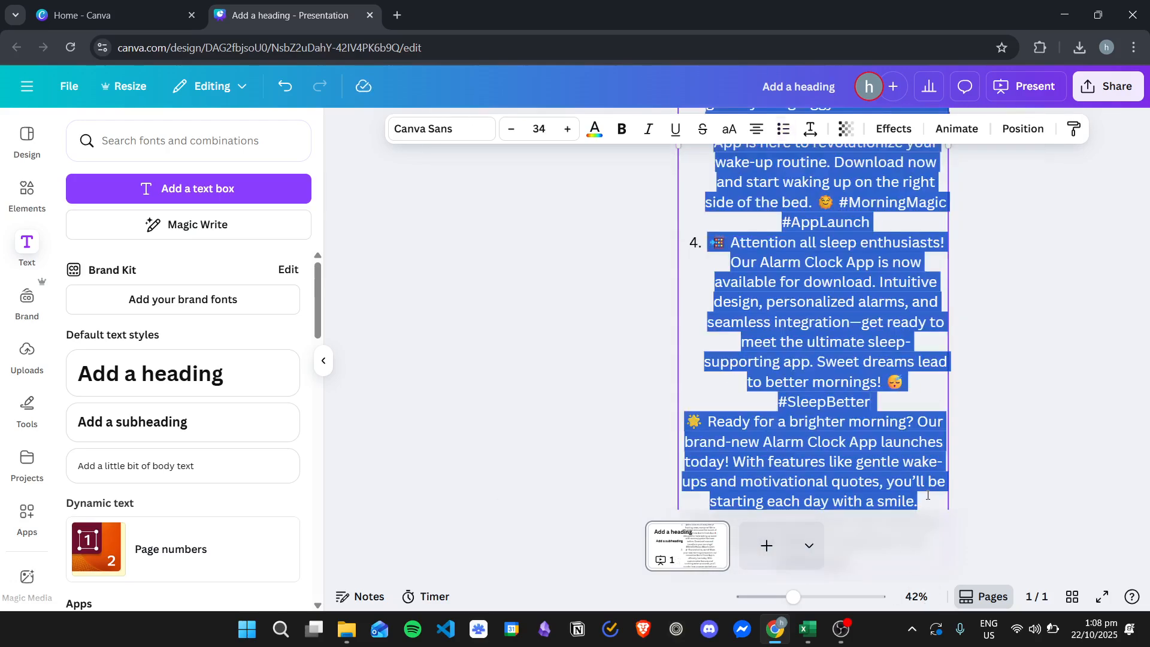
key(BackSpace)
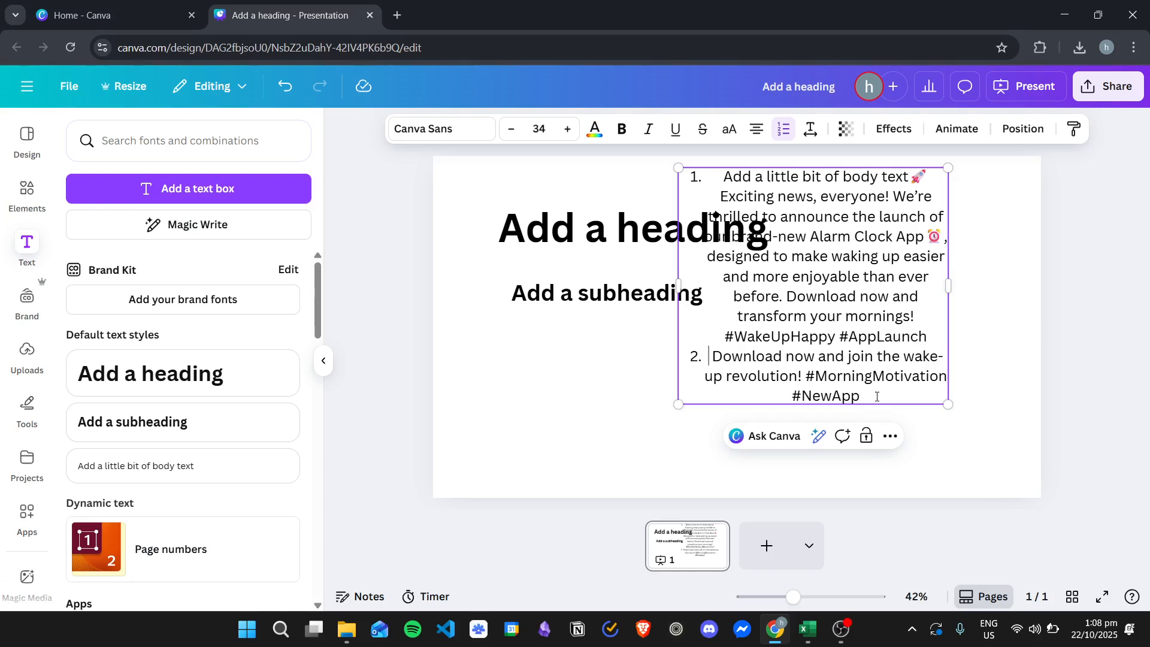
drag(769, 382, 695, 368)
key(BackSpace)
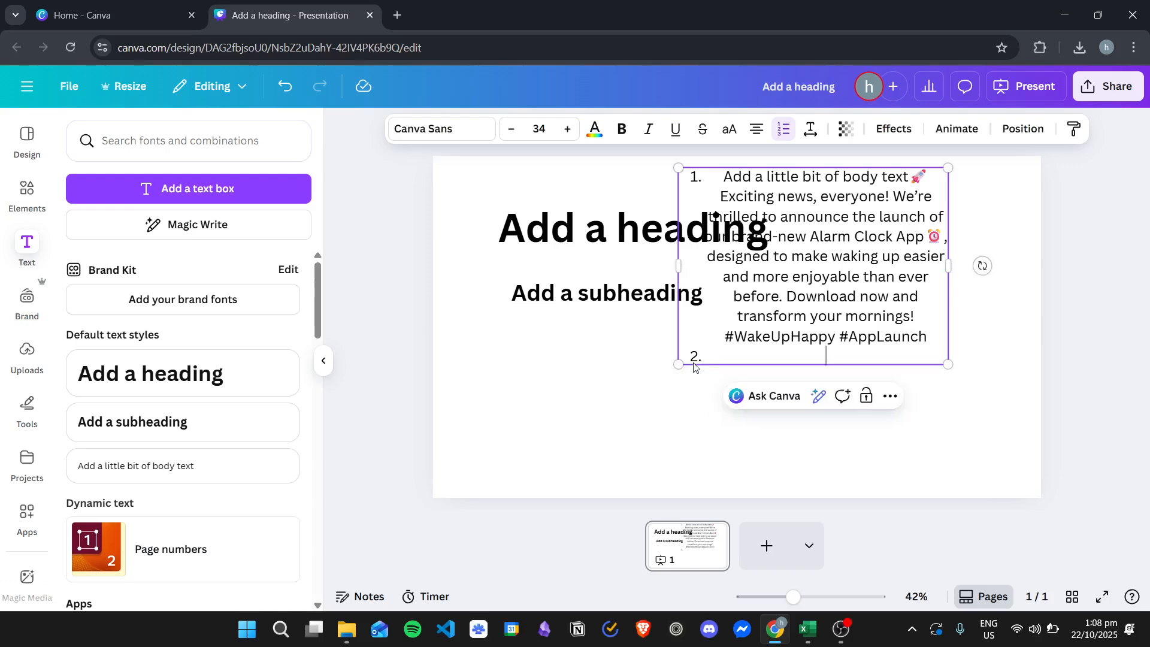
key(BackSpace)
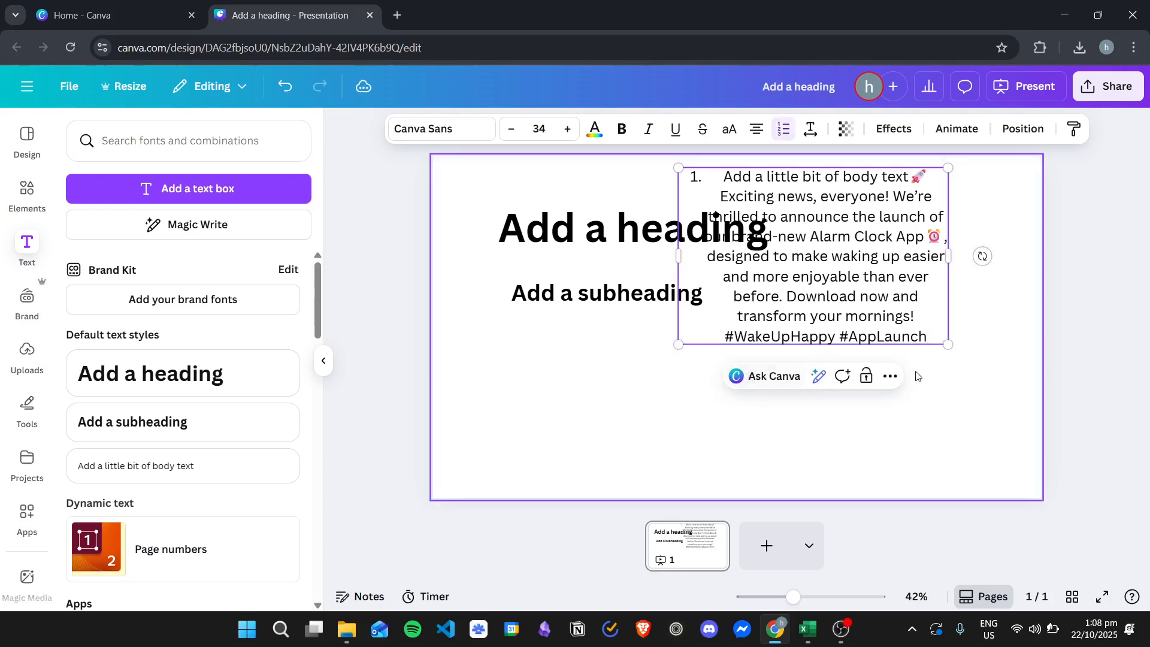
Move the heading and subheading up and place the body text box below the subheading
drag(860, 276, 695, 413)
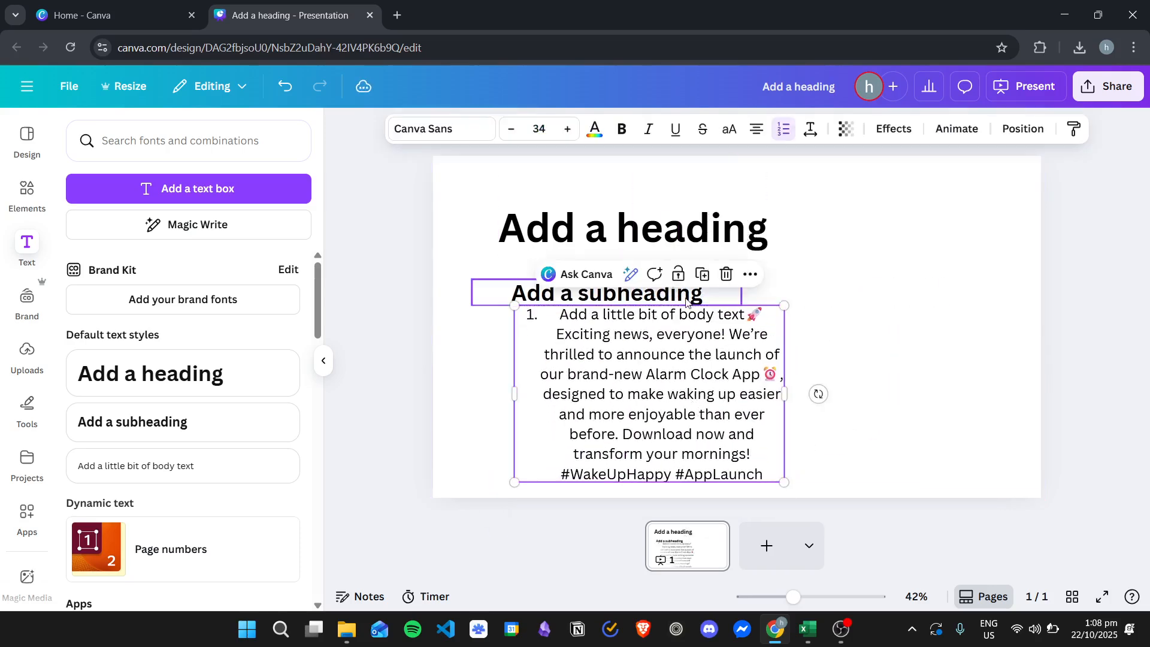
drag(687, 303, 680, 196)
click(687, 381)
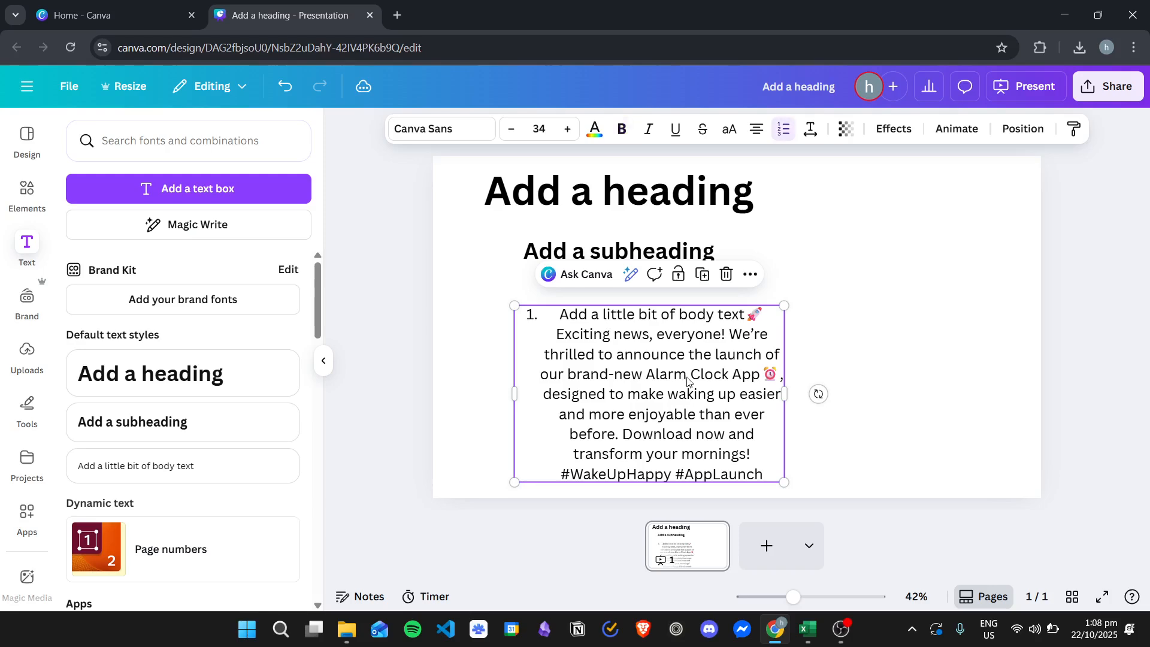
drag(687, 381, 654, 361)
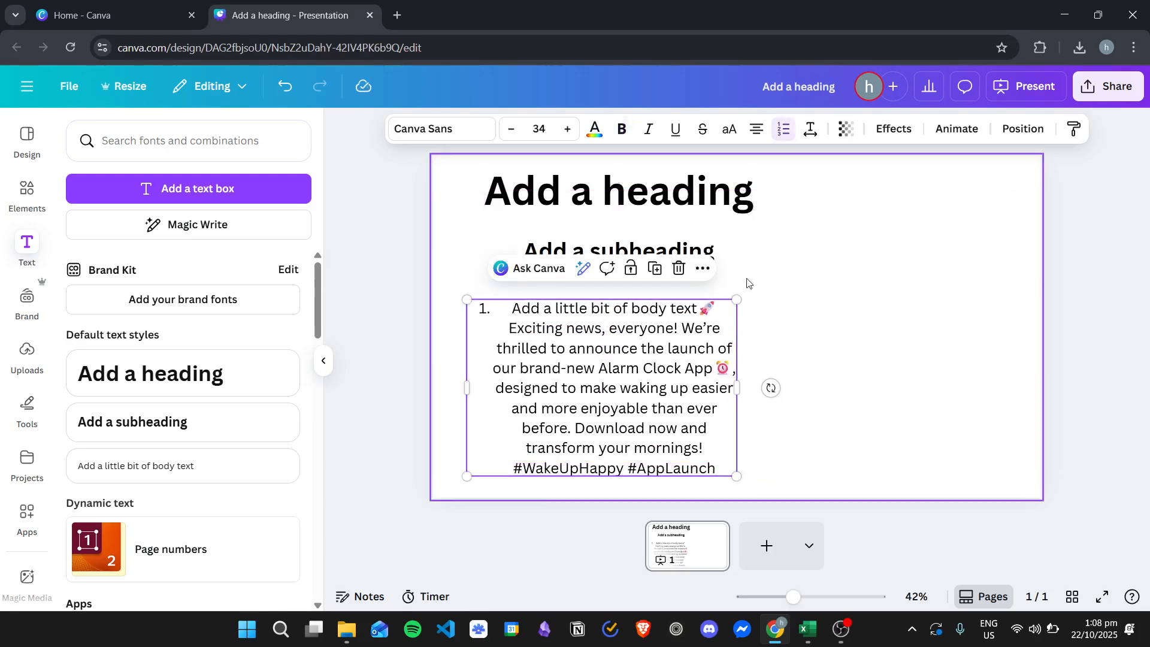
Scale the body text up to size 39.2 and widen its box to nearly the full slide width
drag(736, 300, 783, 277)
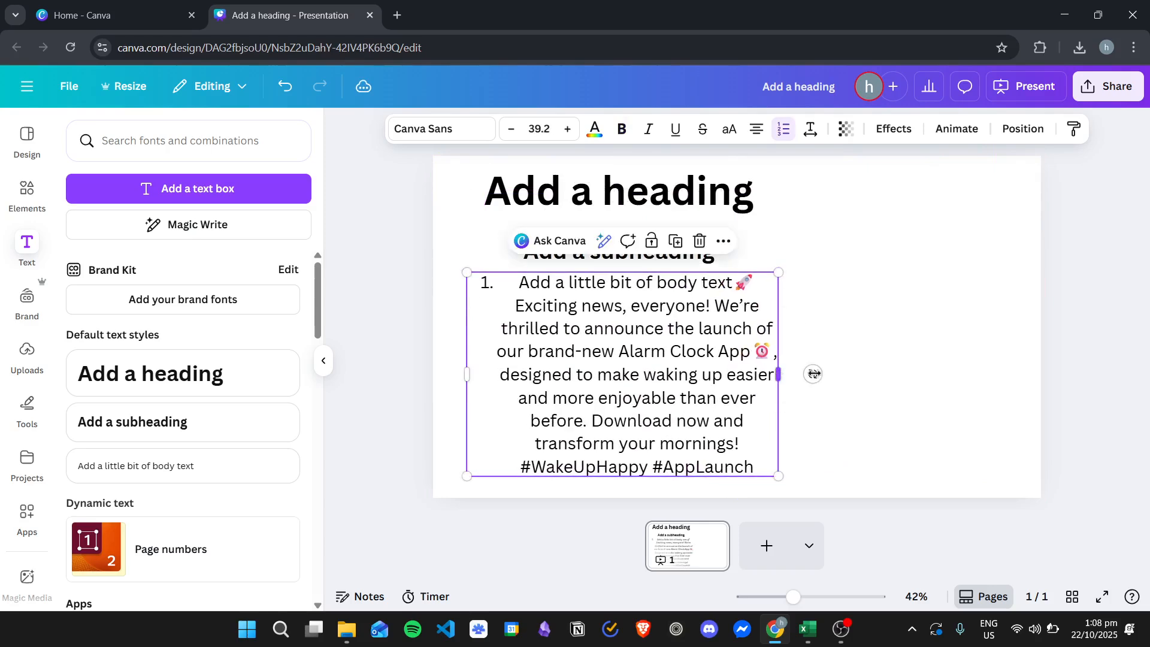
drag(813, 373, 1018, 368)
drag(823, 319, 804, 348)
click(1018, 360)
click(991, 346)
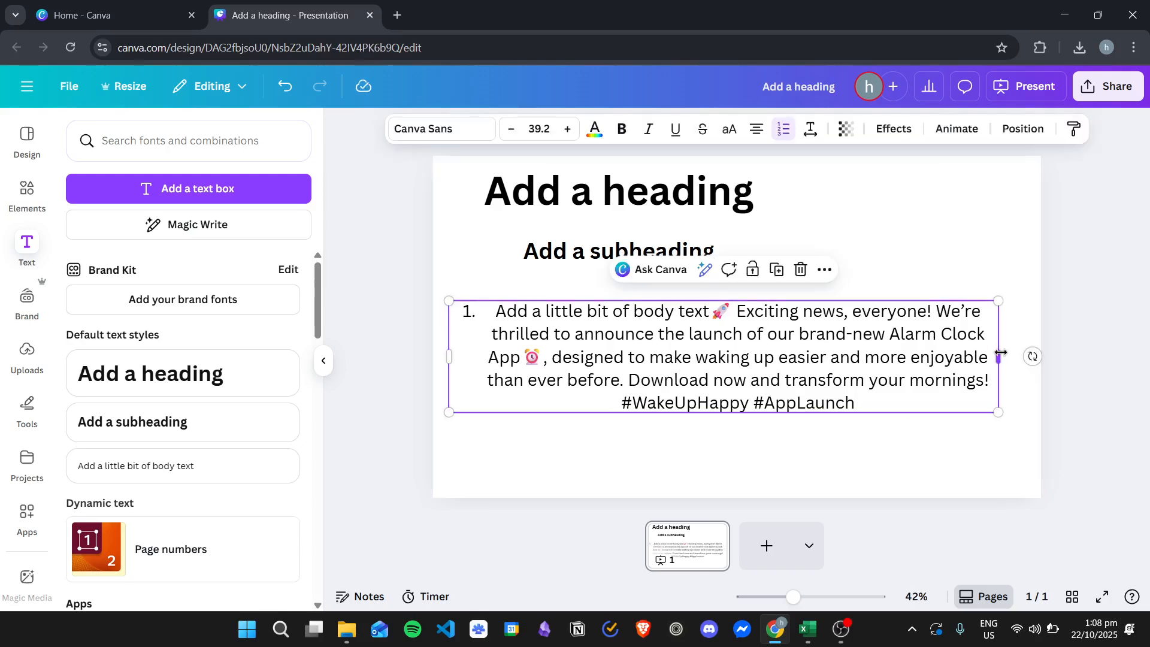
Narrow the body text box to a slim column and shift it on the slide
drag(1000, 353, 555, 258)
click(838, 366)
drag(534, 341, 566, 478)
drag(555, 424, 542, 279)
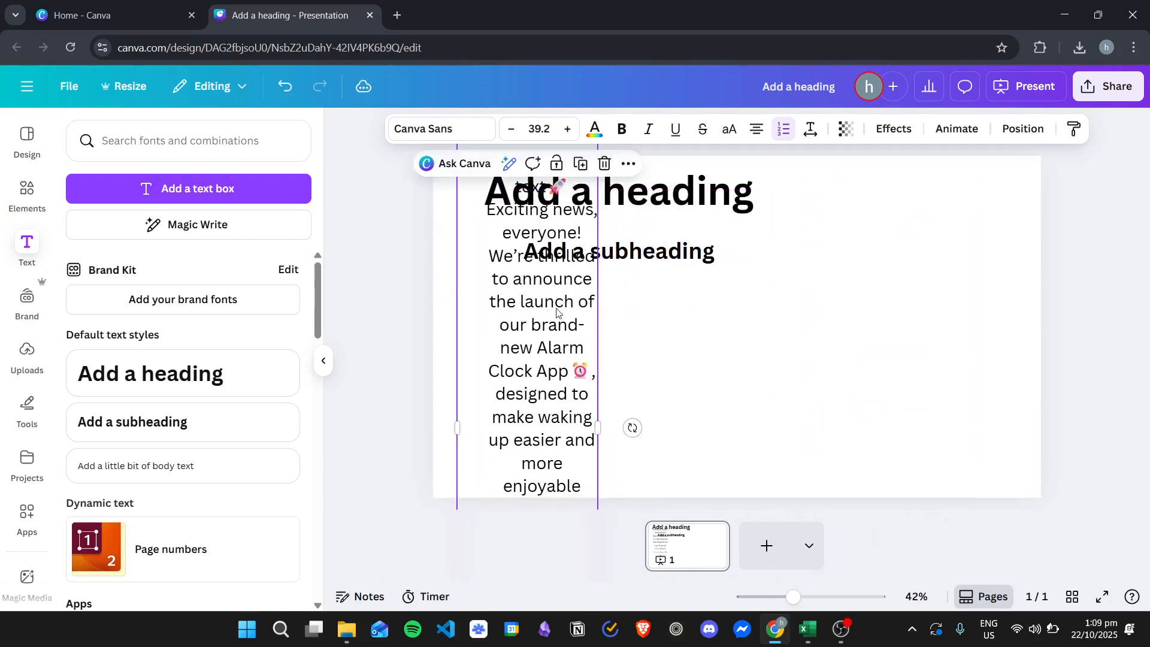
Widen the body text box across most of the slide and move it below the subheading
click(598, 427)
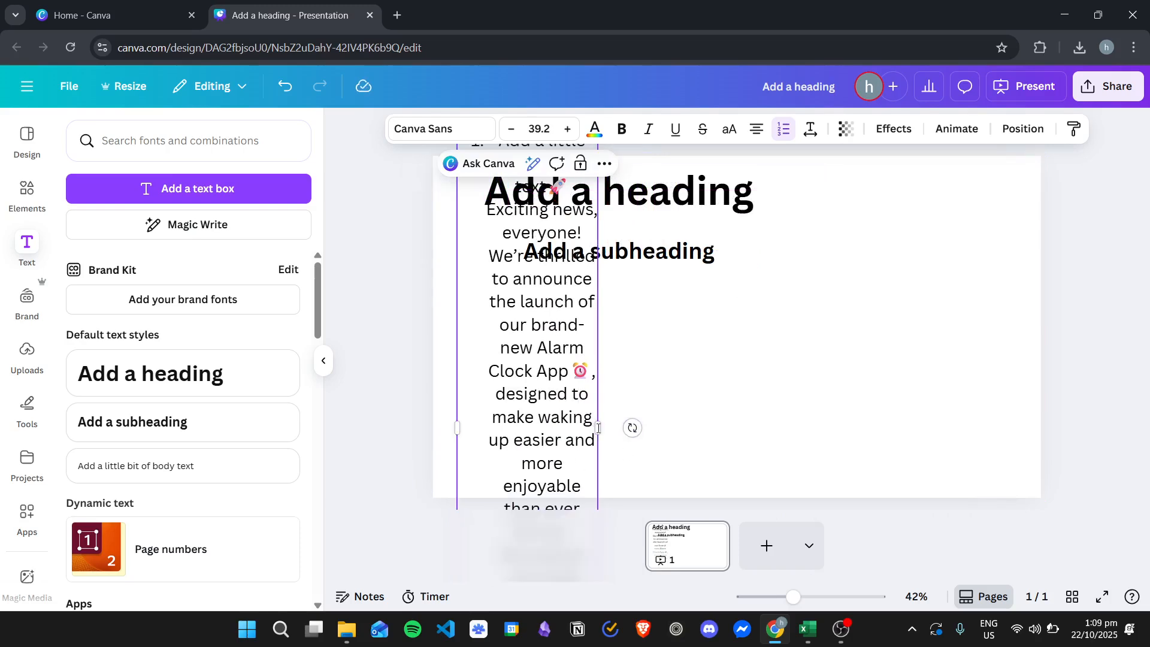
drag(598, 428, 1018, 410)
drag(757, 186, 834, 283)
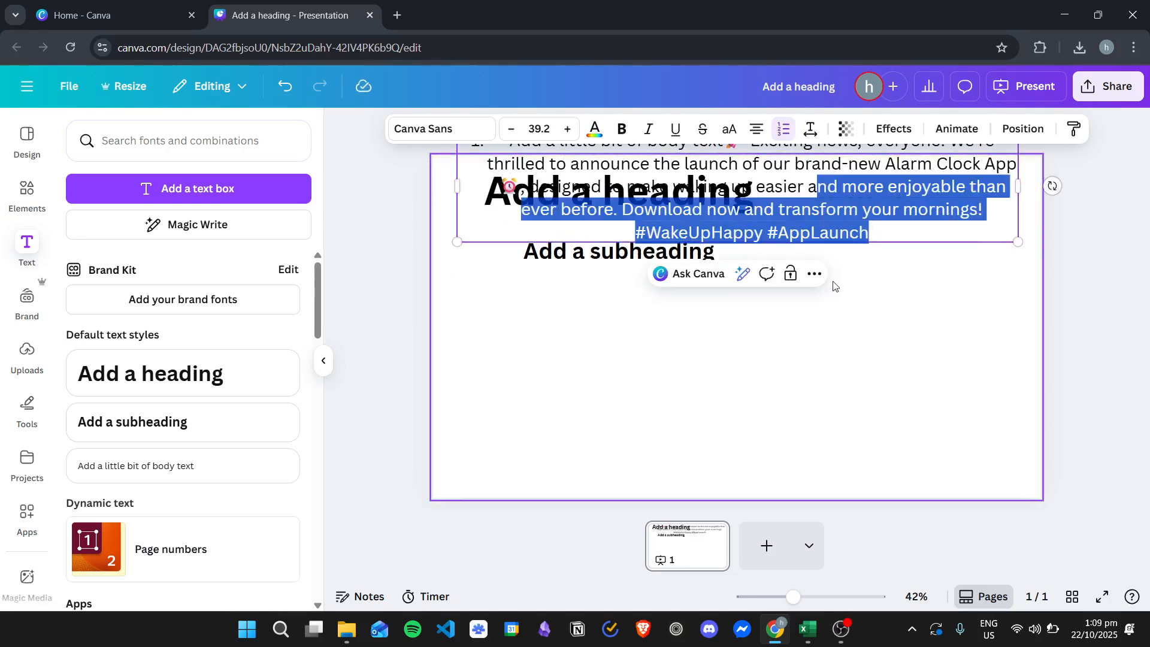
key(Escape)
drag(848, 213, 849, 412)
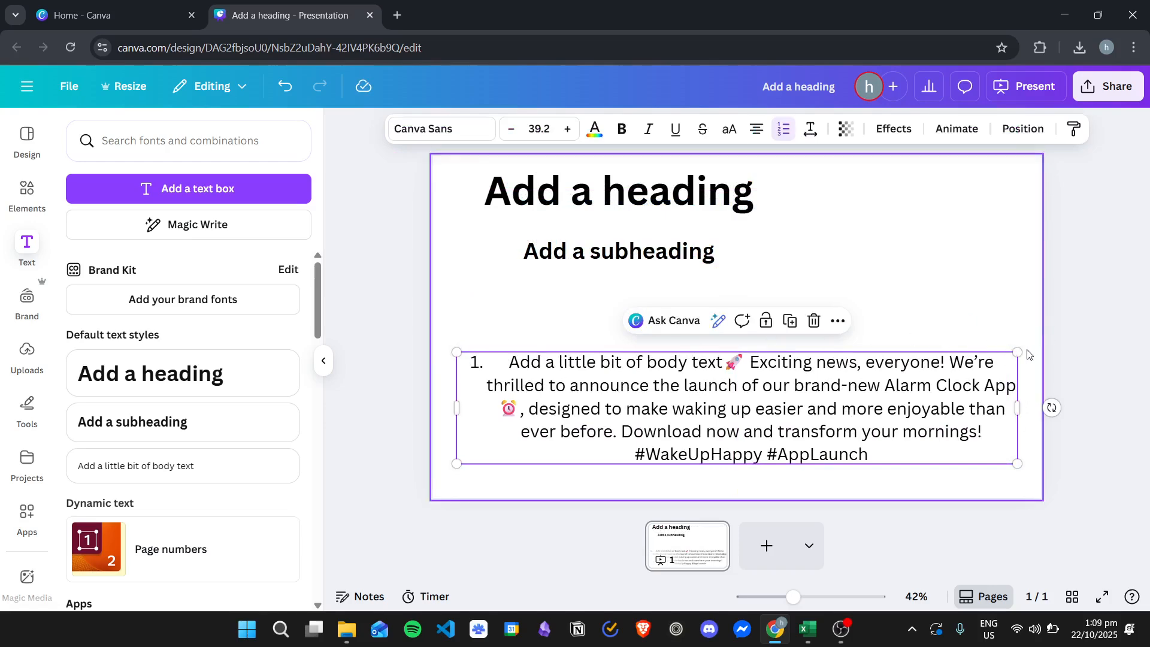
Narrow the body text box, scale its text to size 36.6 and reposition it below the subheading
drag(1017, 408, 797, 395)
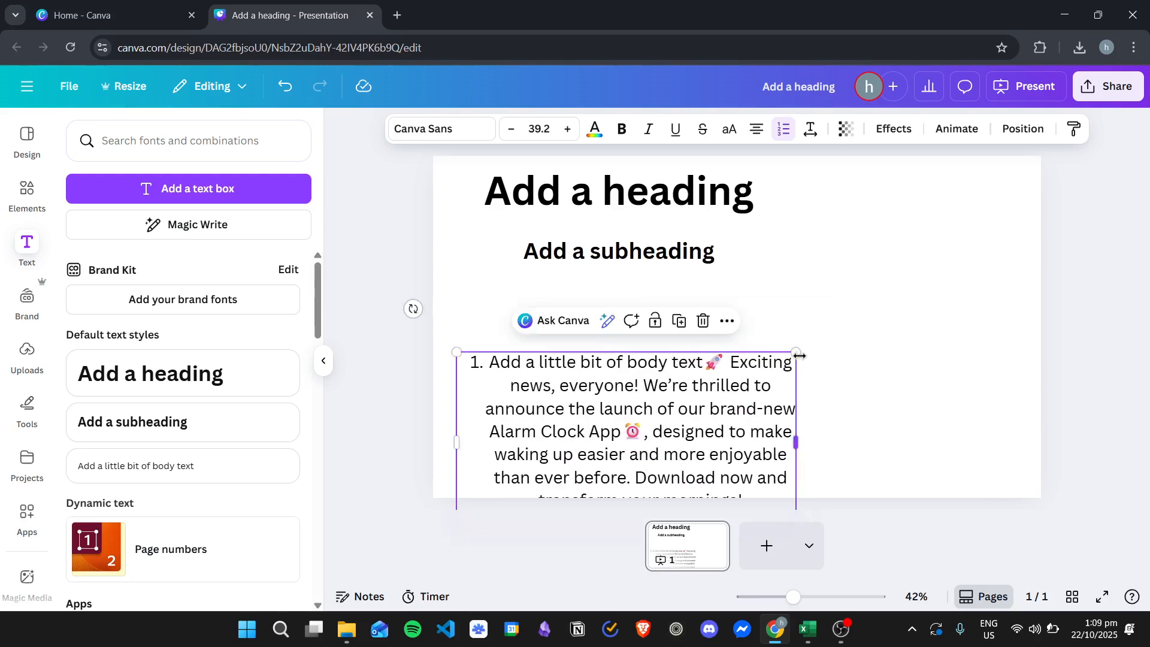
drag(797, 352, 739, 356)
drag(642, 447, 697, 333)
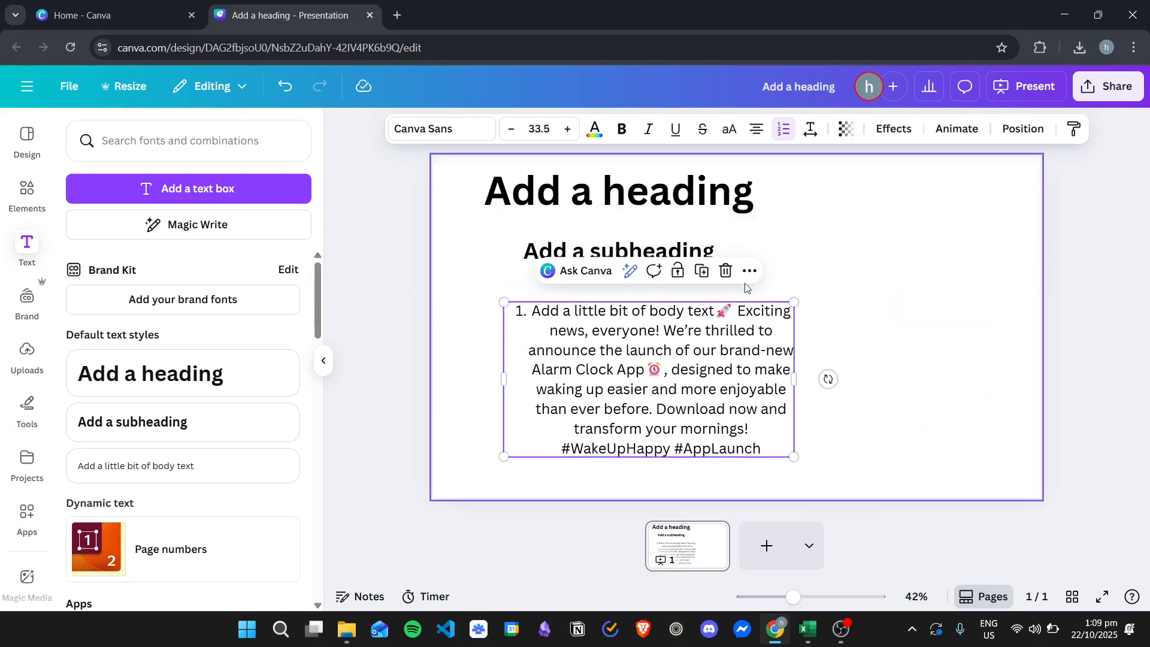
drag(803, 264, 821, 285)
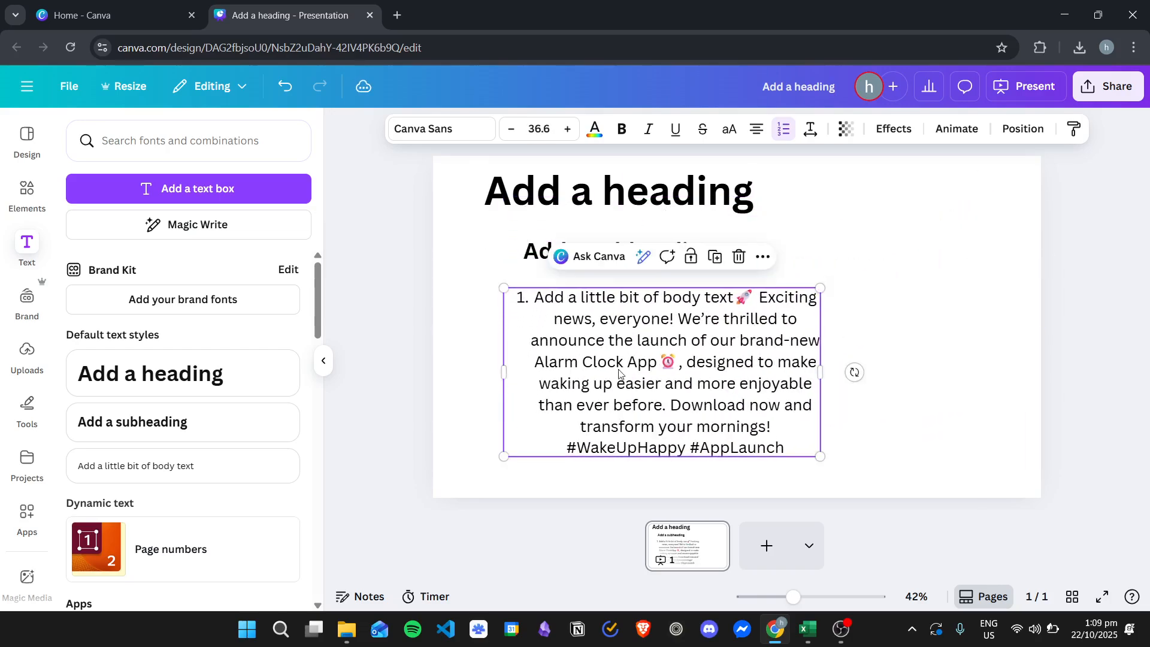
click(898, 333)
drag(736, 358, 697, 382)
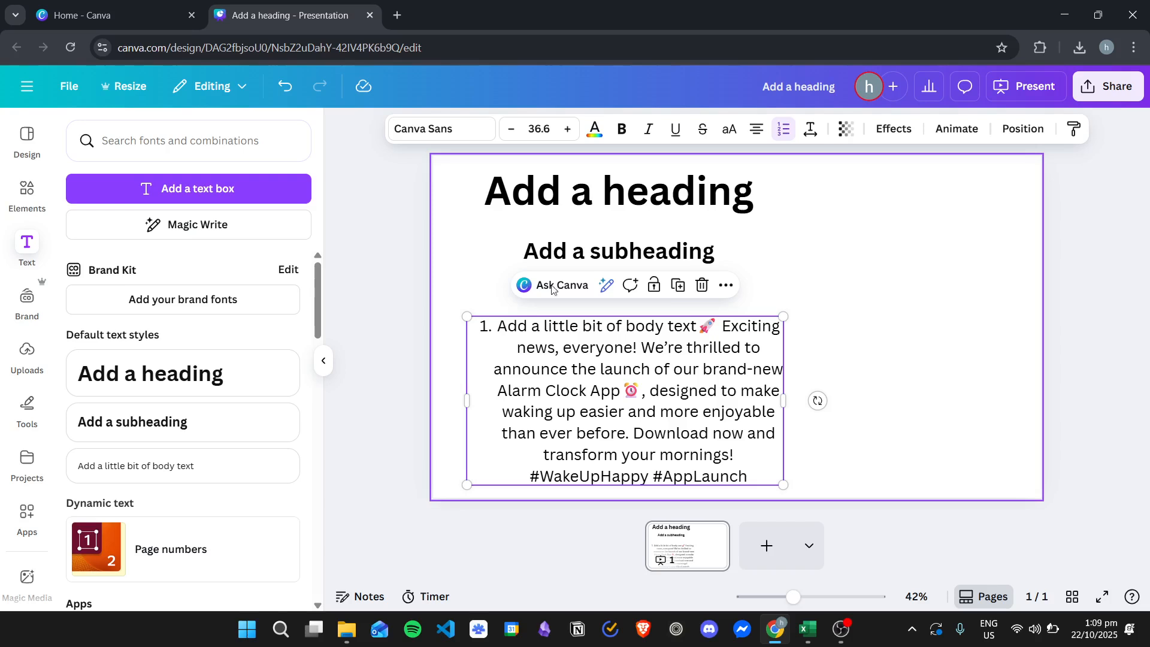
Apply the Archivo Black font to the body text and select all of its text
click(455, 134)
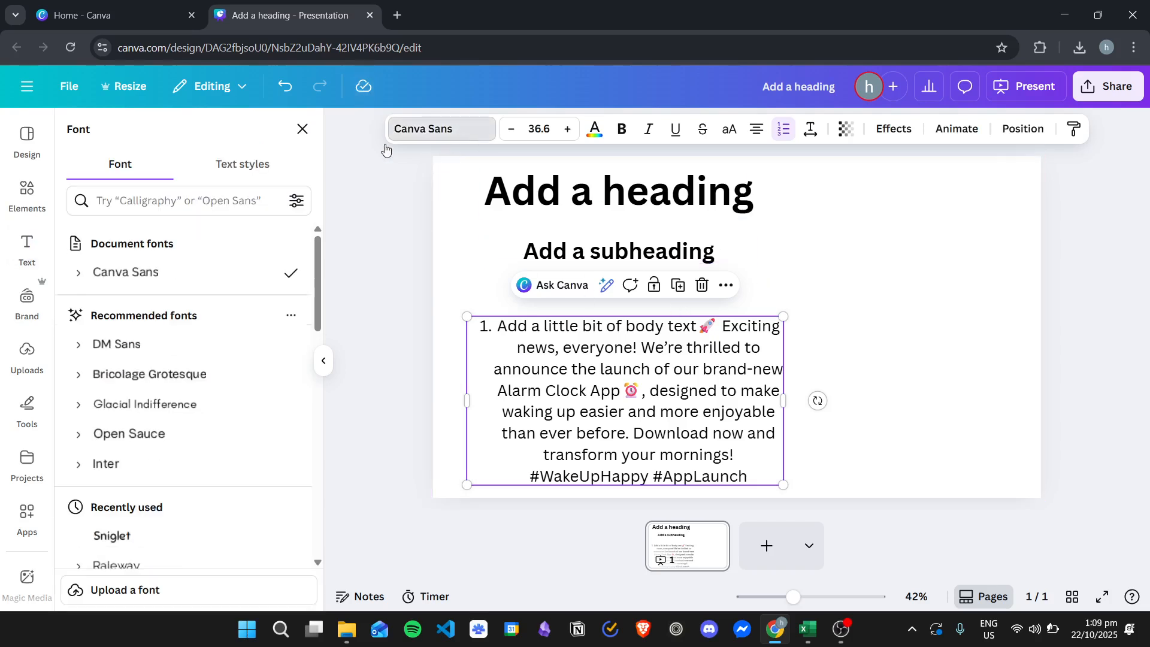
scroll(191, 350, down, 8)
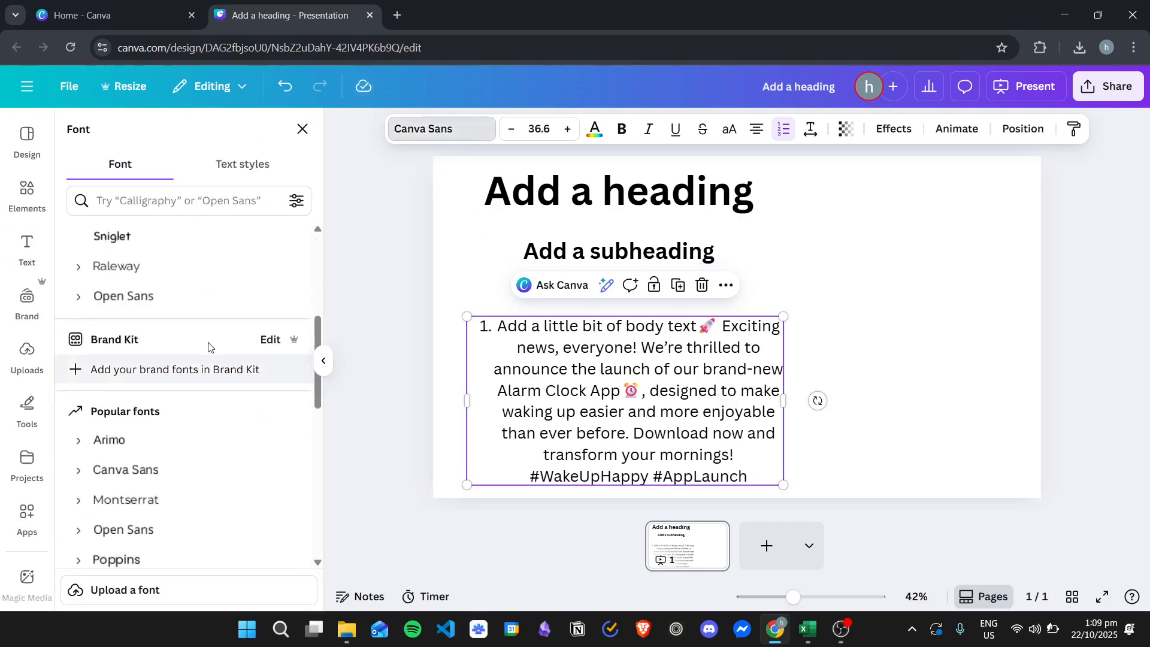
scroll(179, 371, down, 2)
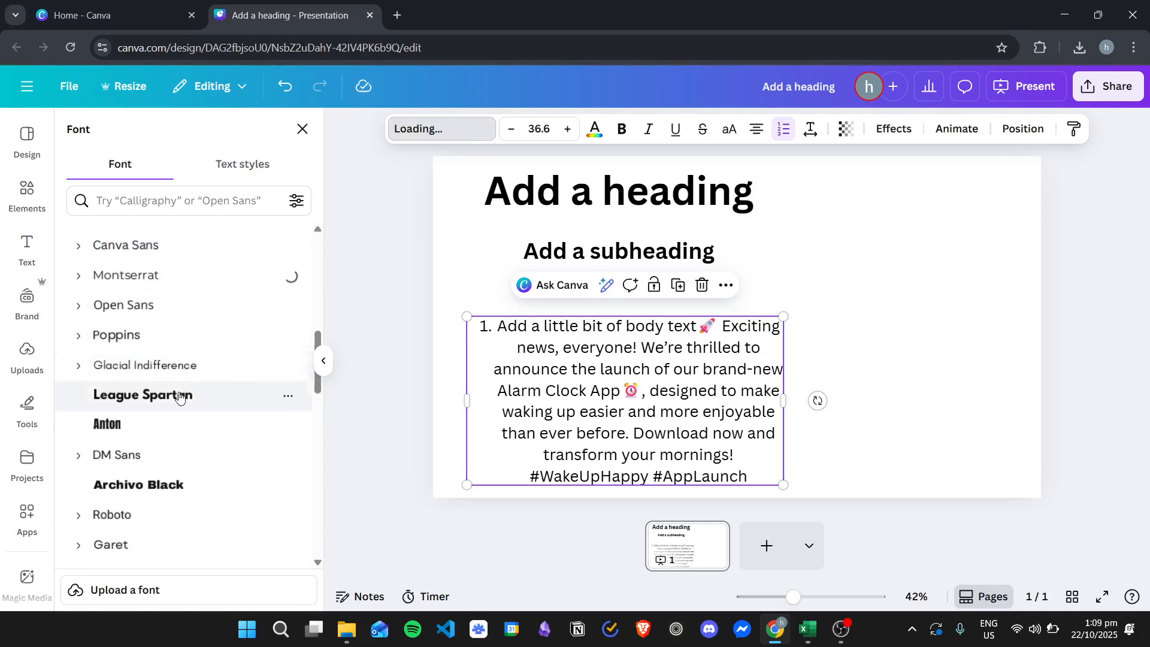
scroll(153, 359, down, 3)
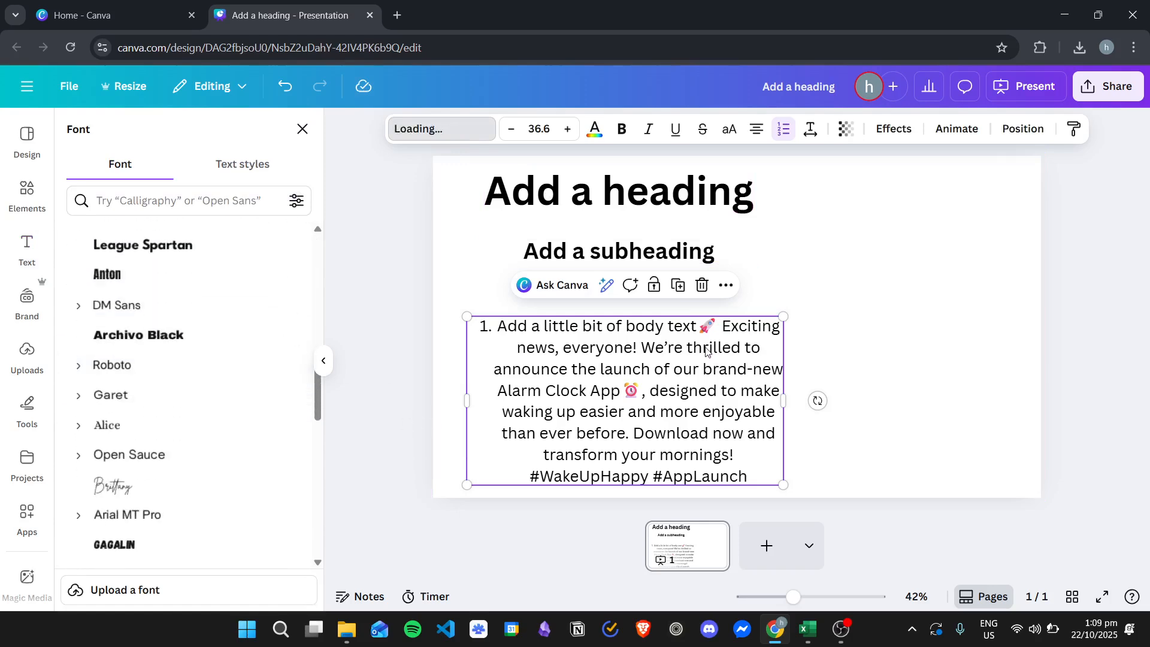
double_click(578, 353)
drag(748, 477, 483, 335)
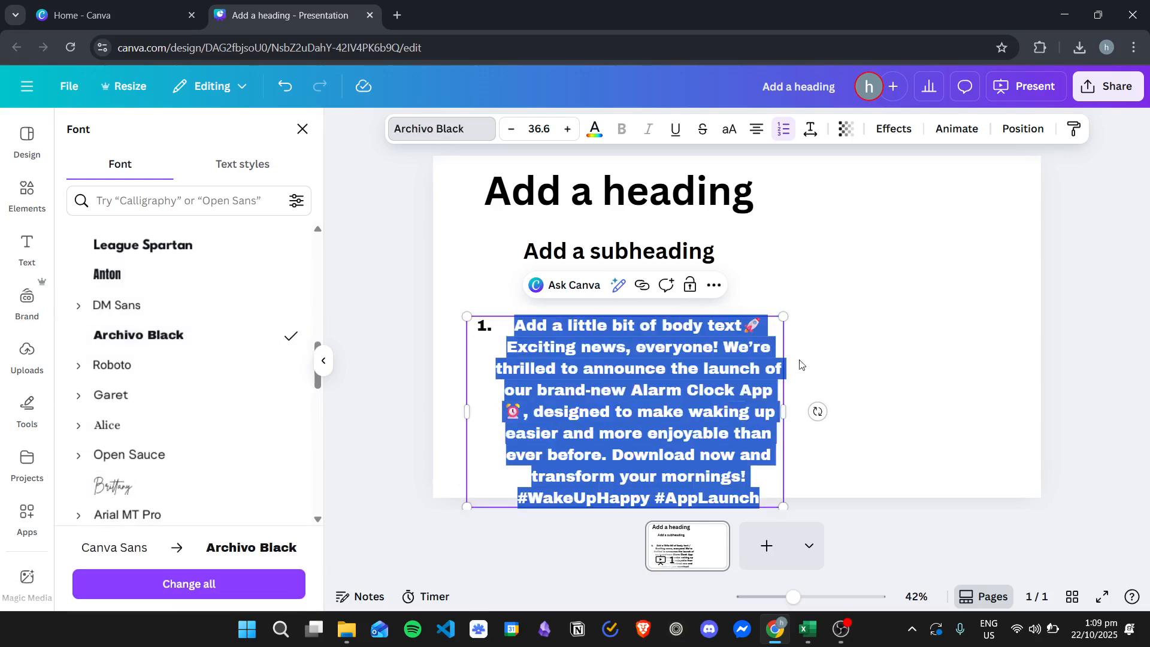
Try the Times New Roman MT font on the selected body text and replace it with Brick Sans
scroll(157, 419, down, 4)
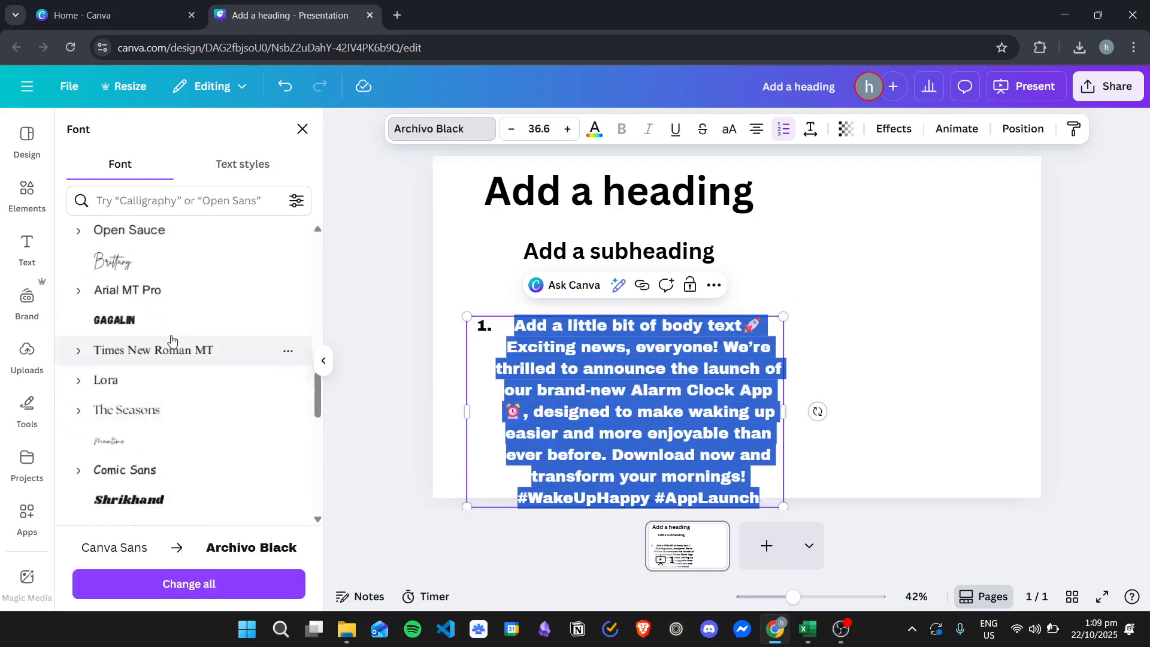
click(184, 352)
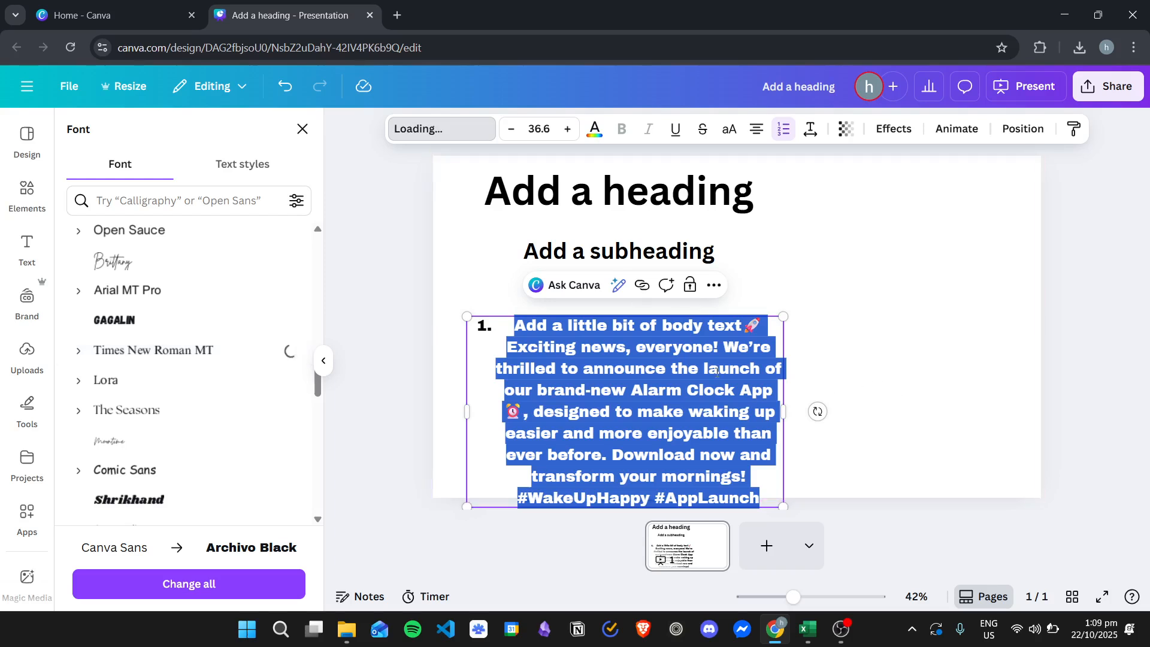
scroll(198, 371, down, 3)
scroll(210, 322, down, 10)
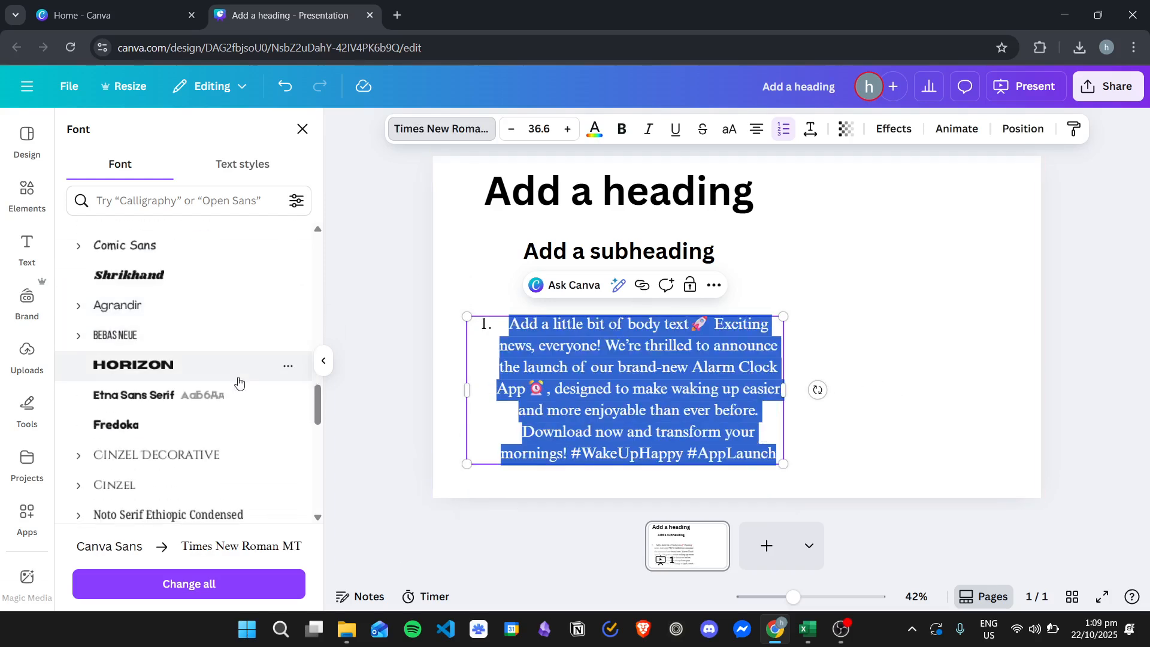
scroll(219, 380, up, 3)
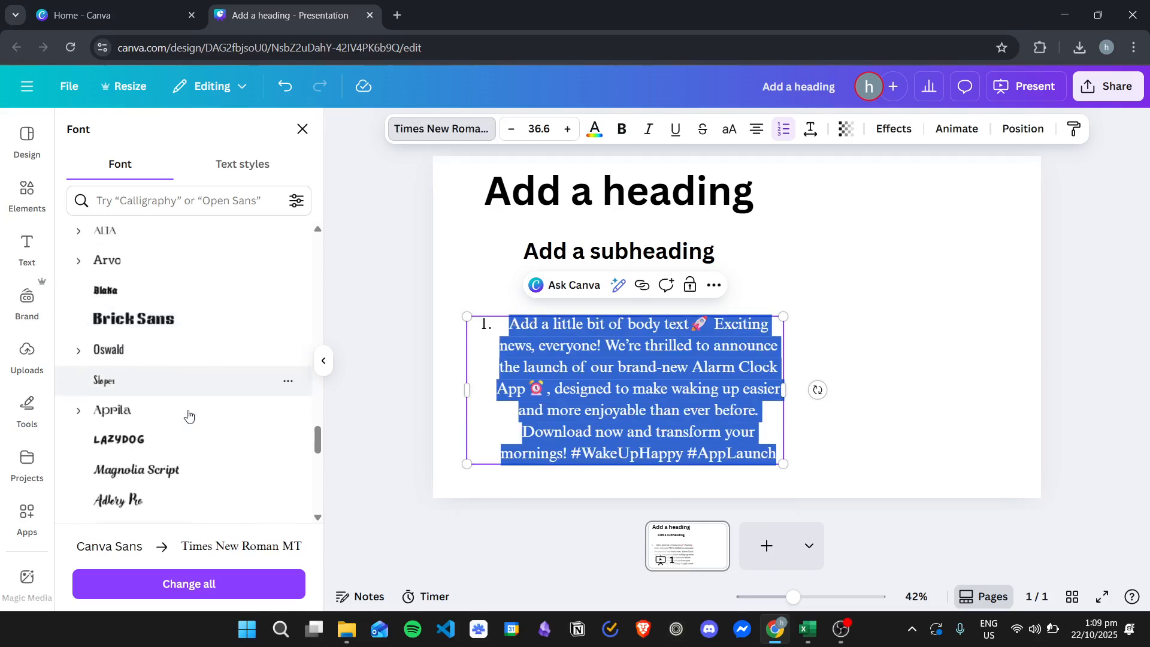
click(180, 318)
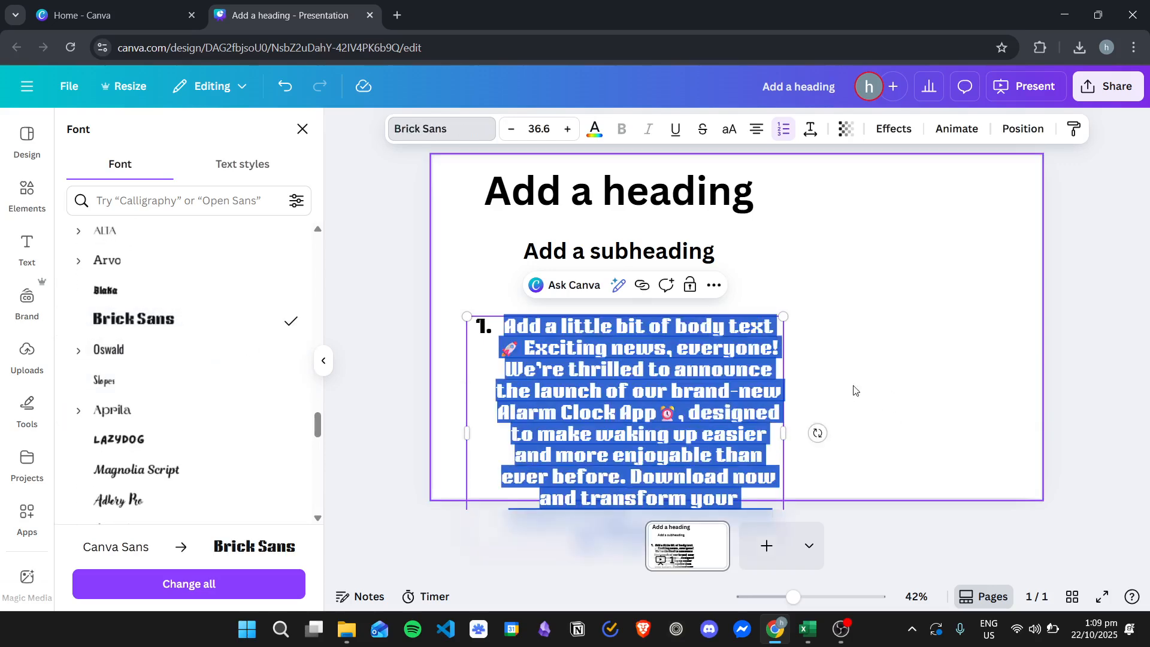
click(897, 332)
Widen the Brick Sans text box and position it below the subheading within the slide
drag(658, 392, 674, 327)
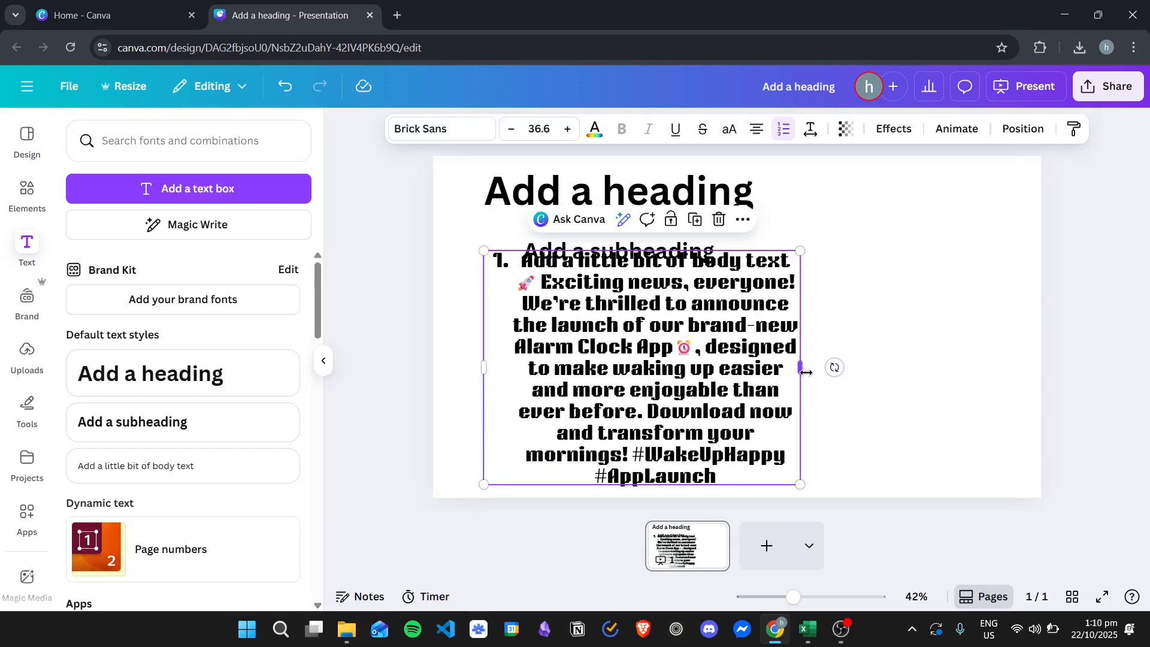
drag(800, 368, 962, 367)
drag(701, 287, 686, 373)
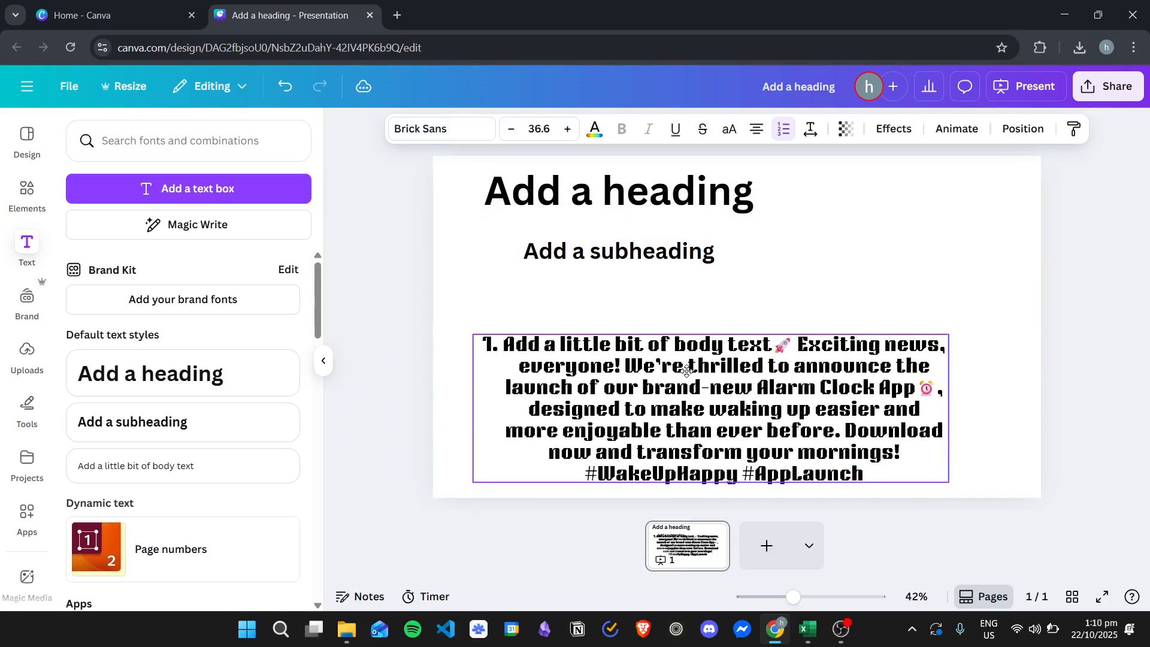
Set the subheading's font size to 96, and reposition and widen its box so it fits on one line above the body text
click(602, 251)
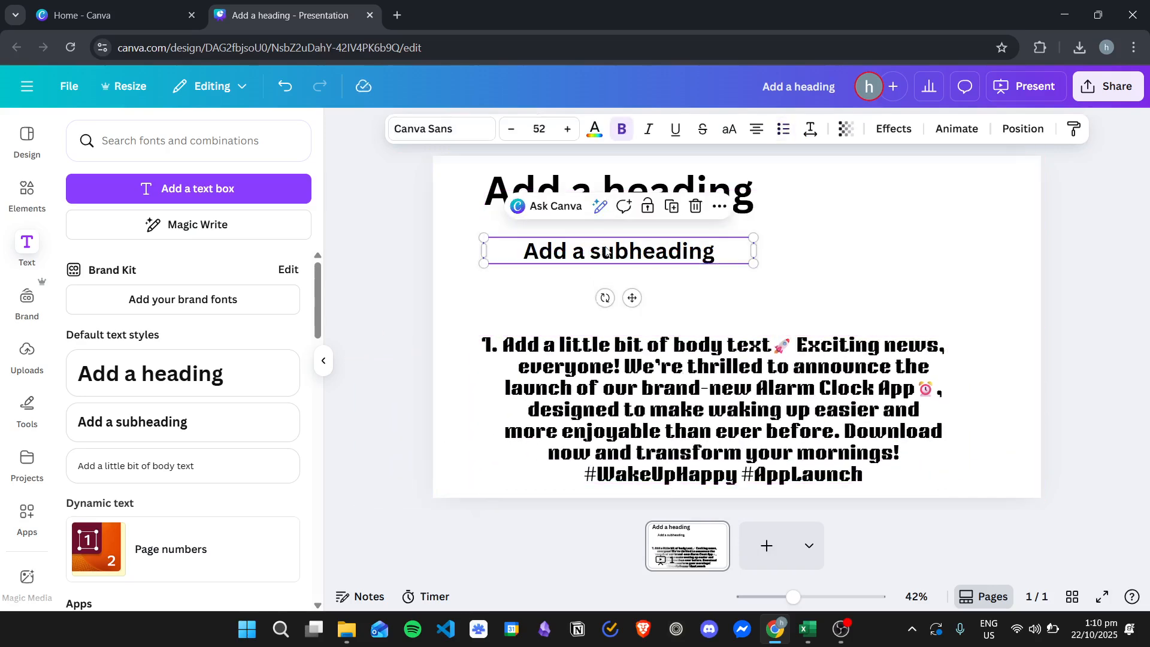
drag(602, 251, 585, 280)
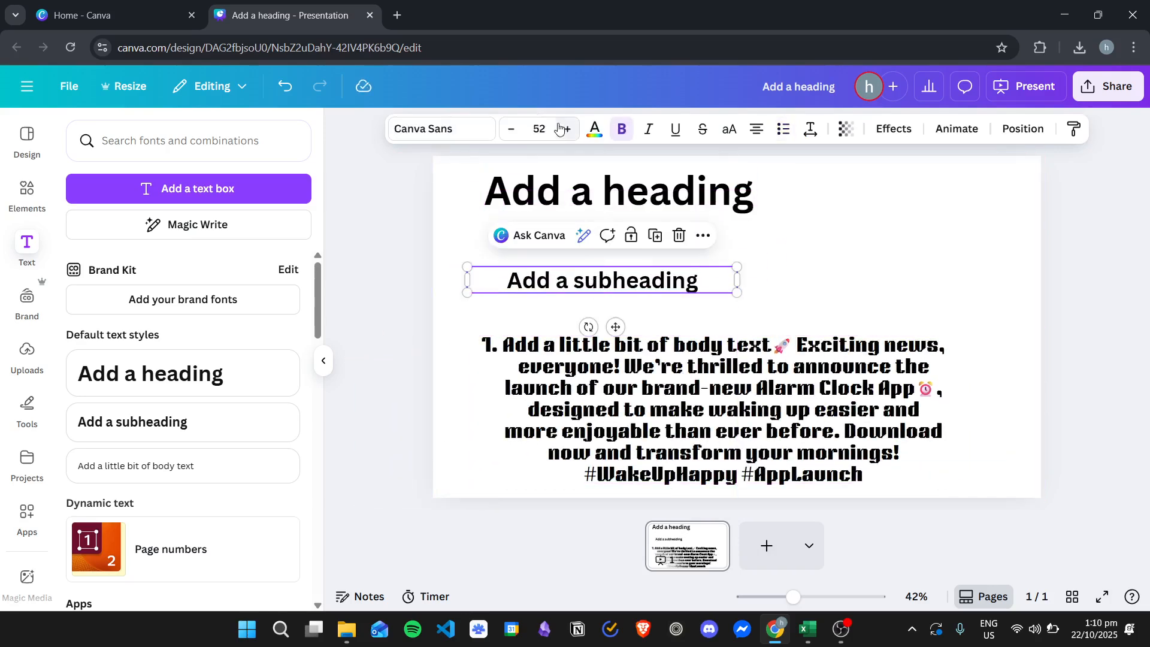
click(540, 129)
scroll(522, 366, down, 5)
scroll(519, 257, up, 5)
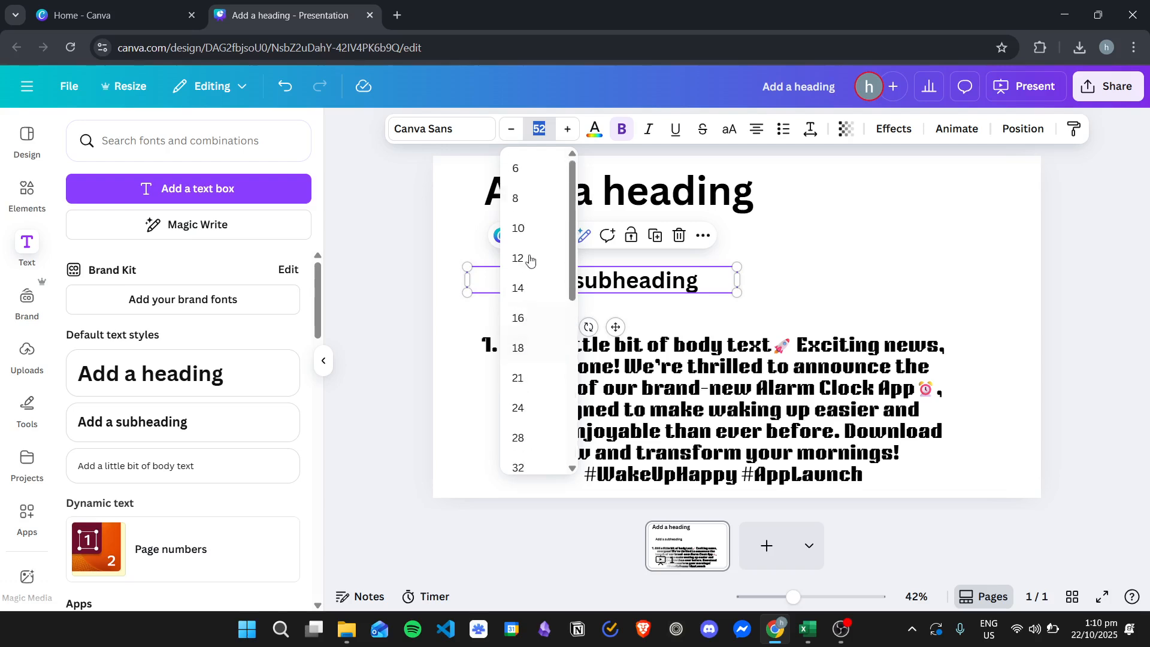
scroll(514, 268, down, 5)
click(538, 368)
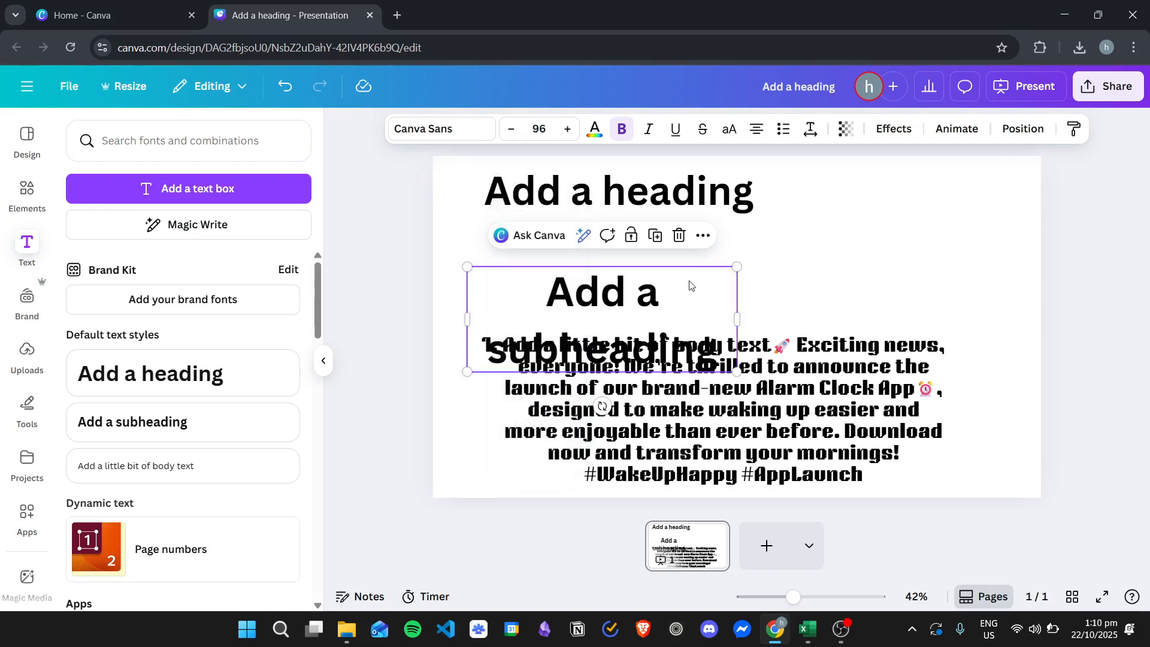
drag(739, 315, 896, 316)
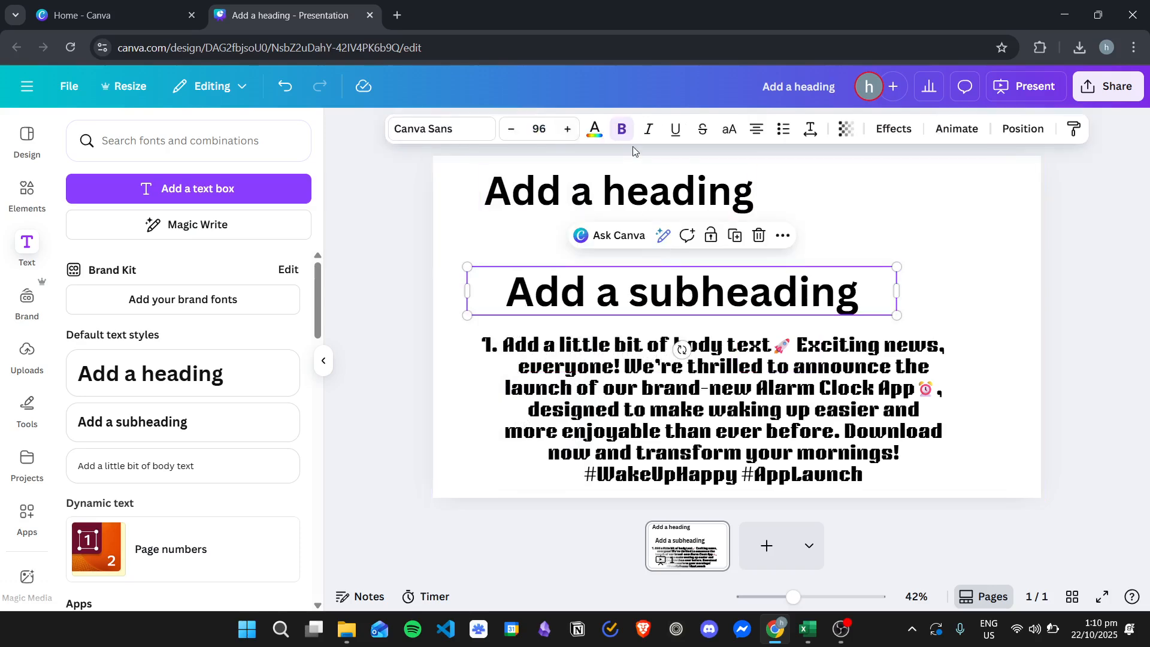
Select the subheading's text and recolor it with a default solid blue
double_click(735, 278)
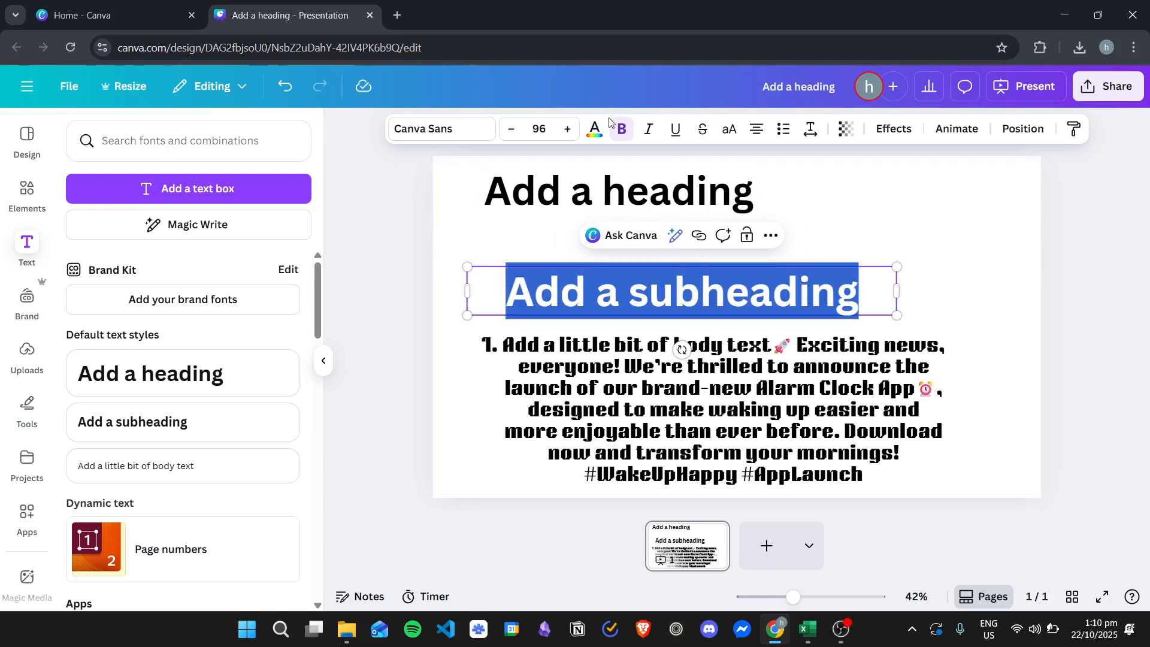
click(596, 139)
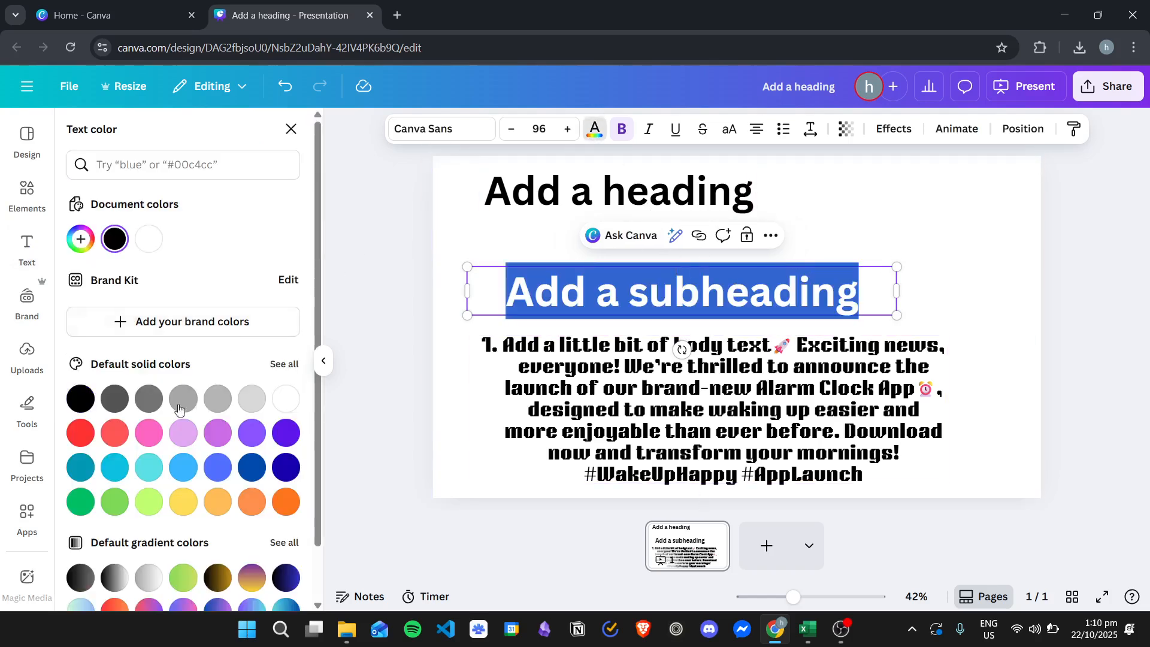
click(149, 398)
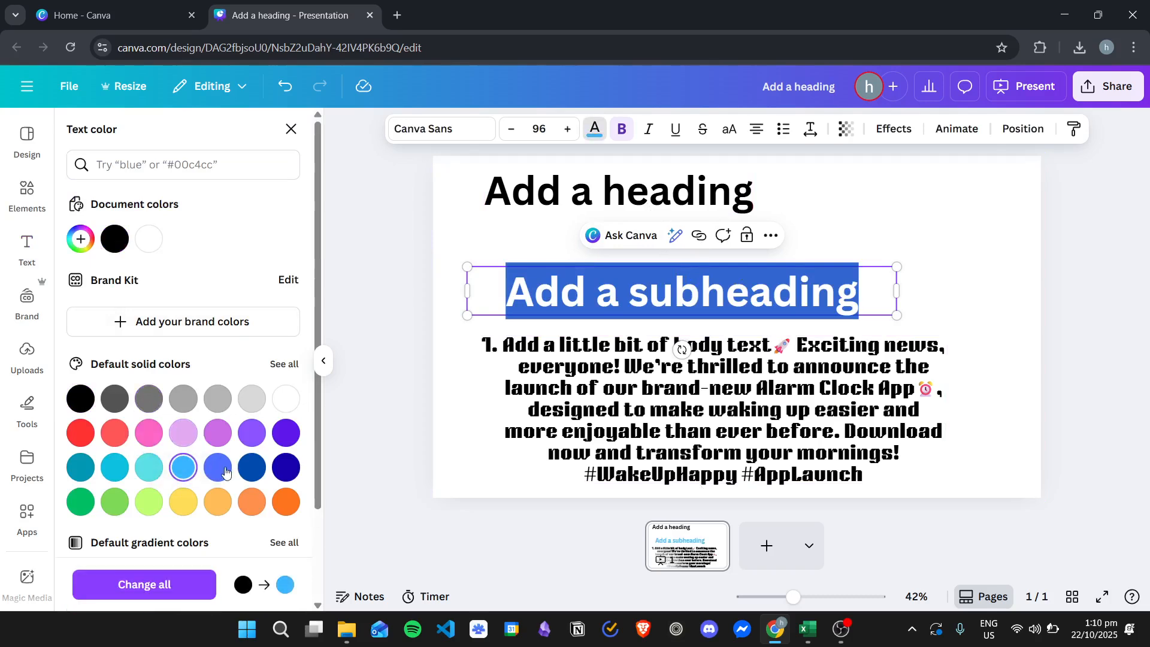
click(855, 294)
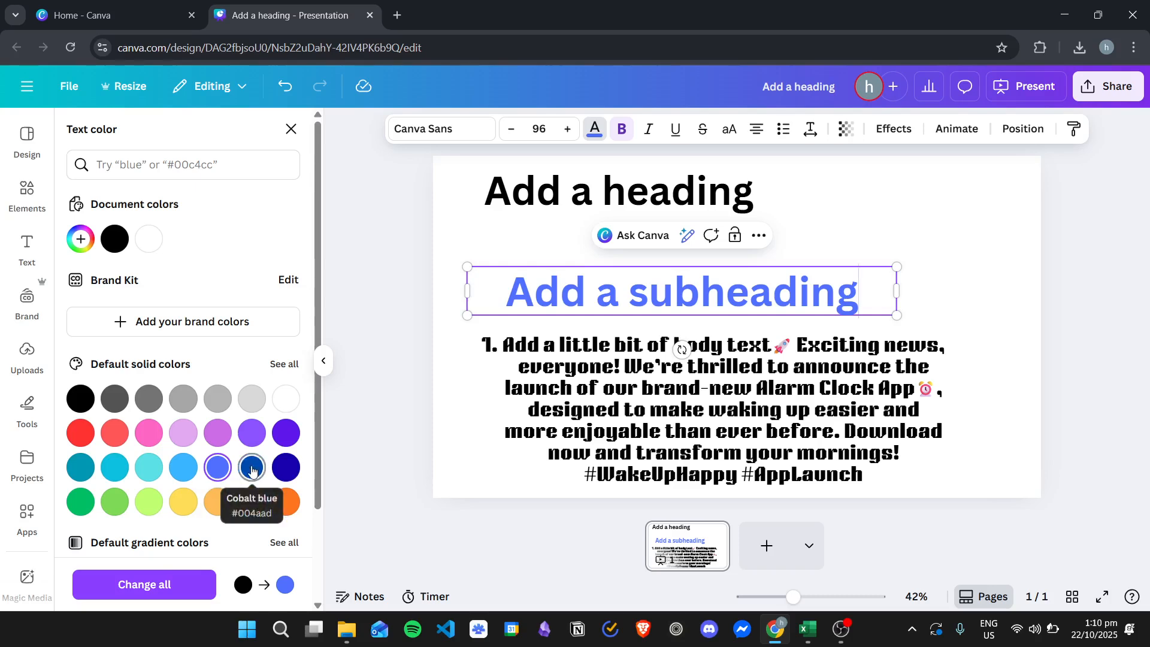
key(Escape)
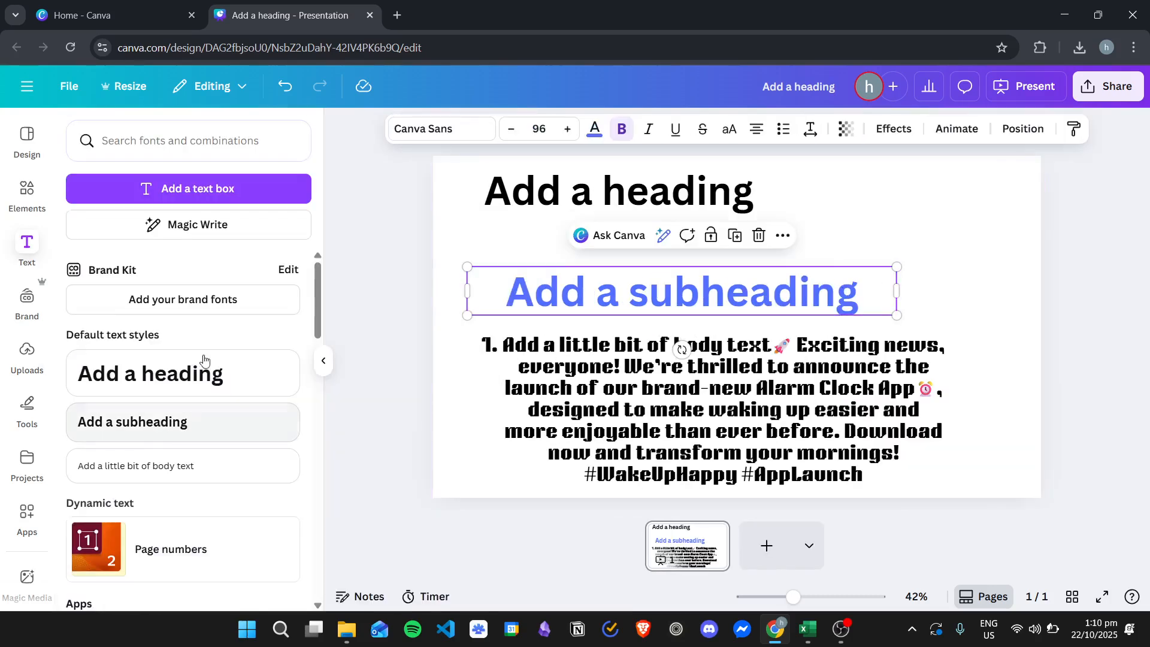
Try several default solid colors on the subheading, including orange and yellow
click(602, 132)
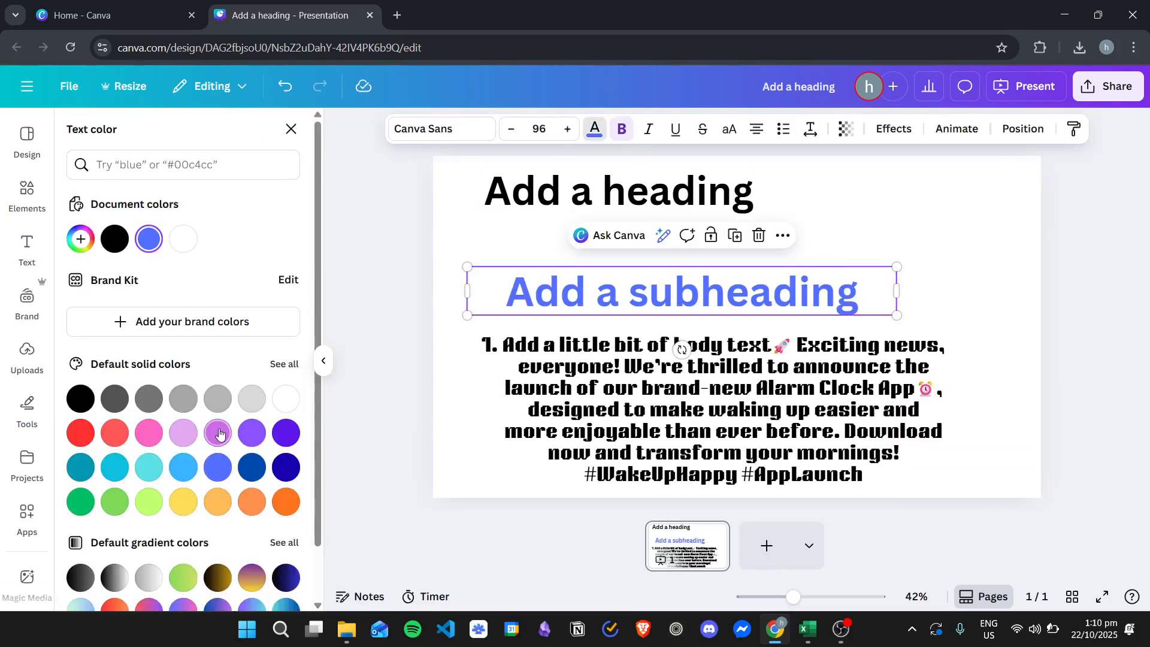
click(252, 432)
click(279, 433)
click(286, 502)
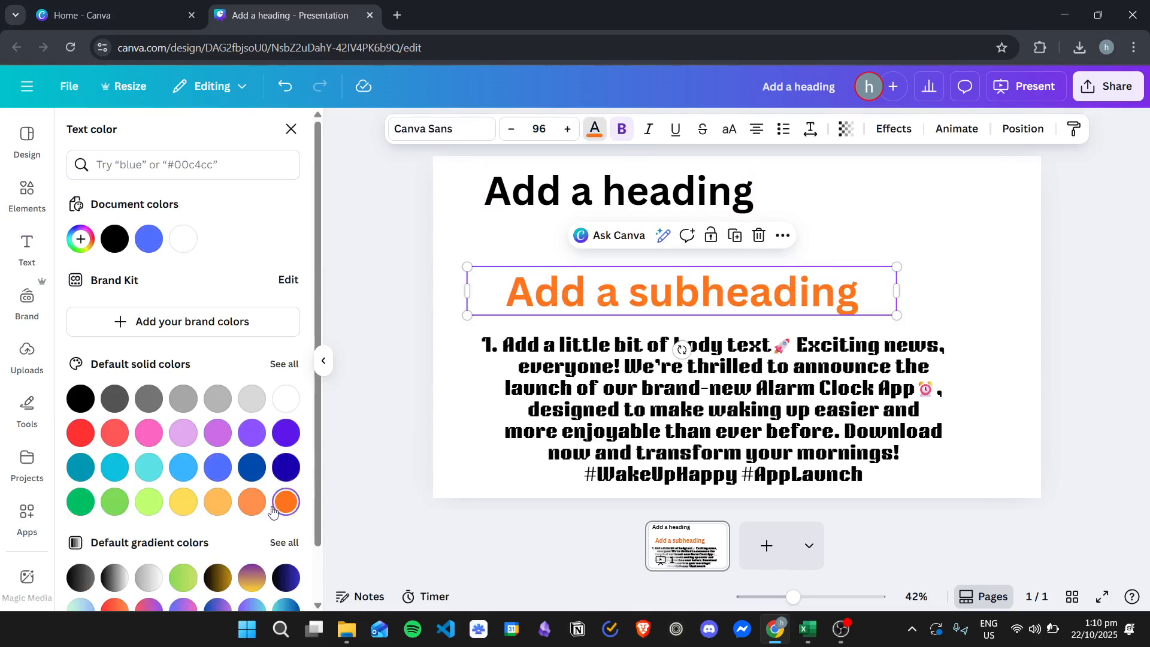
click(252, 502)
click(183, 502)
scroll(192, 516, down, 1)
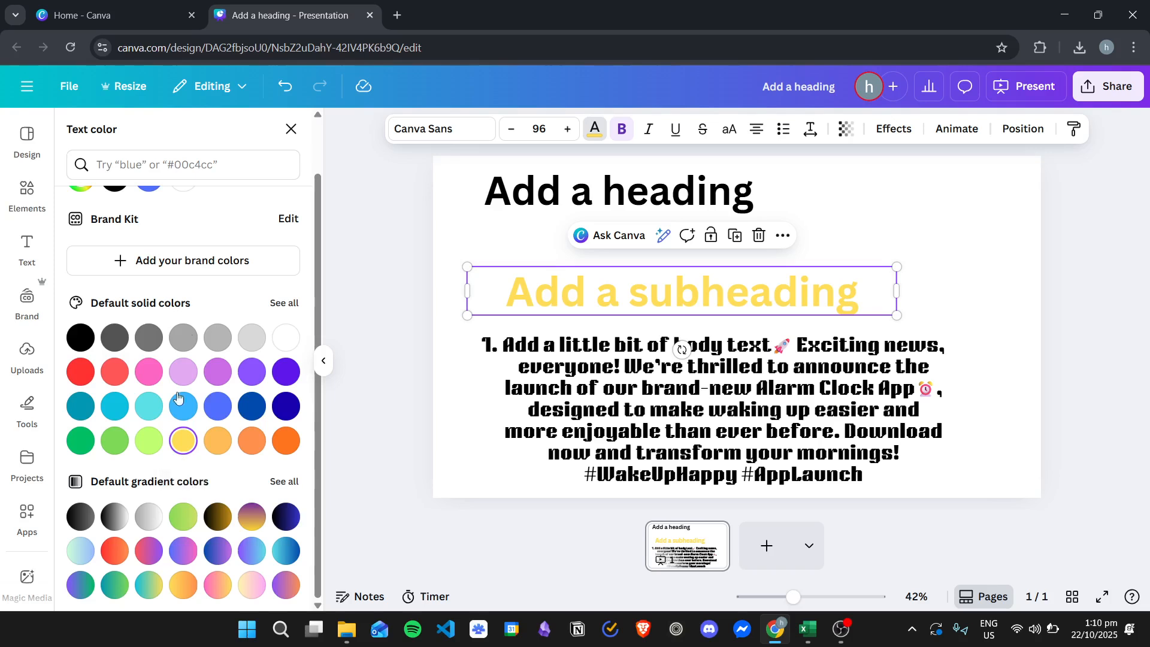
Try several default gradient colors on the subheading, including red-to-purple and purple-to-yellow
click(183, 516)
click(161, 555)
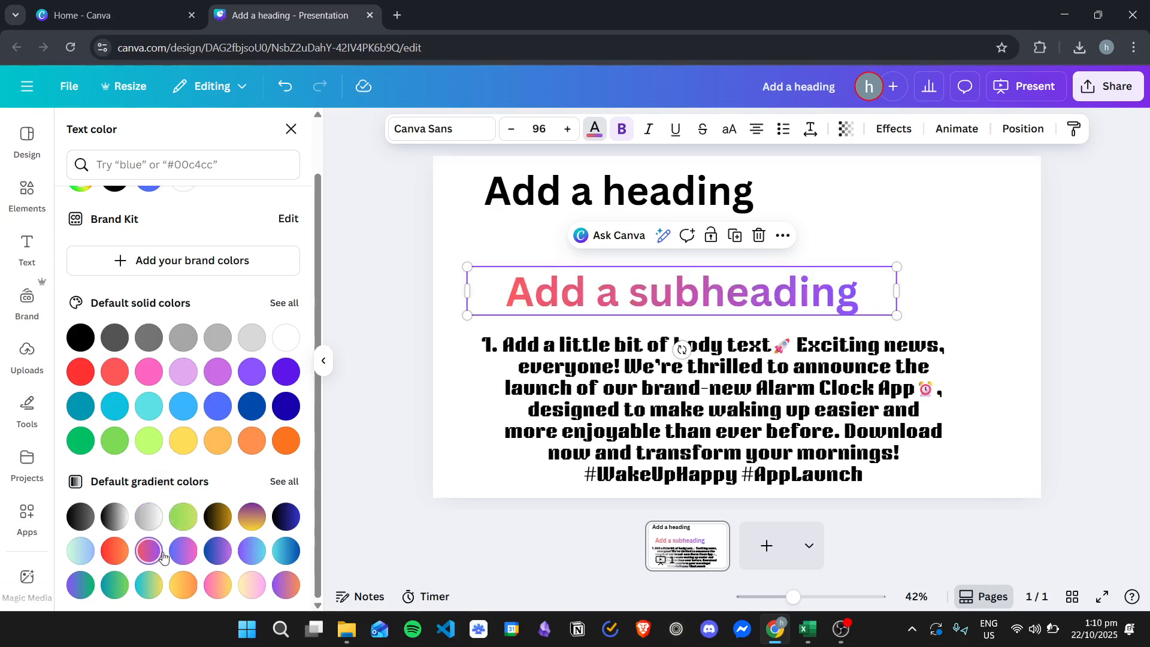
click(252, 549)
click(251, 516)
scroll(252, 455, up, 1)
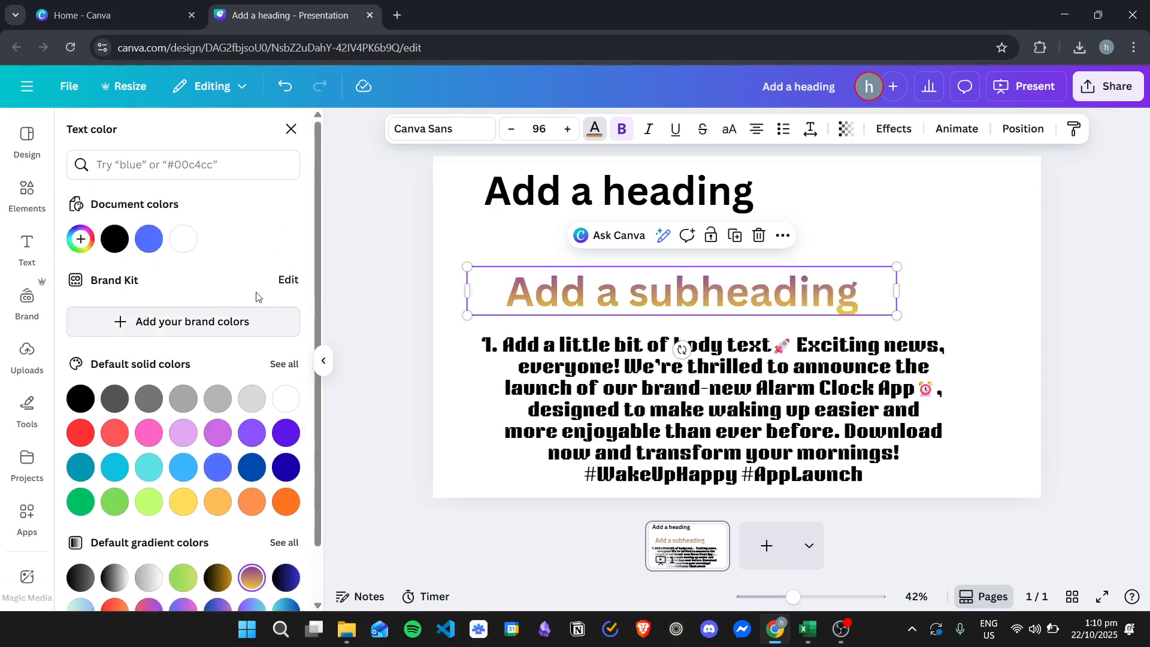
Give the subheading the custom solid color #31877F
click(80, 239)
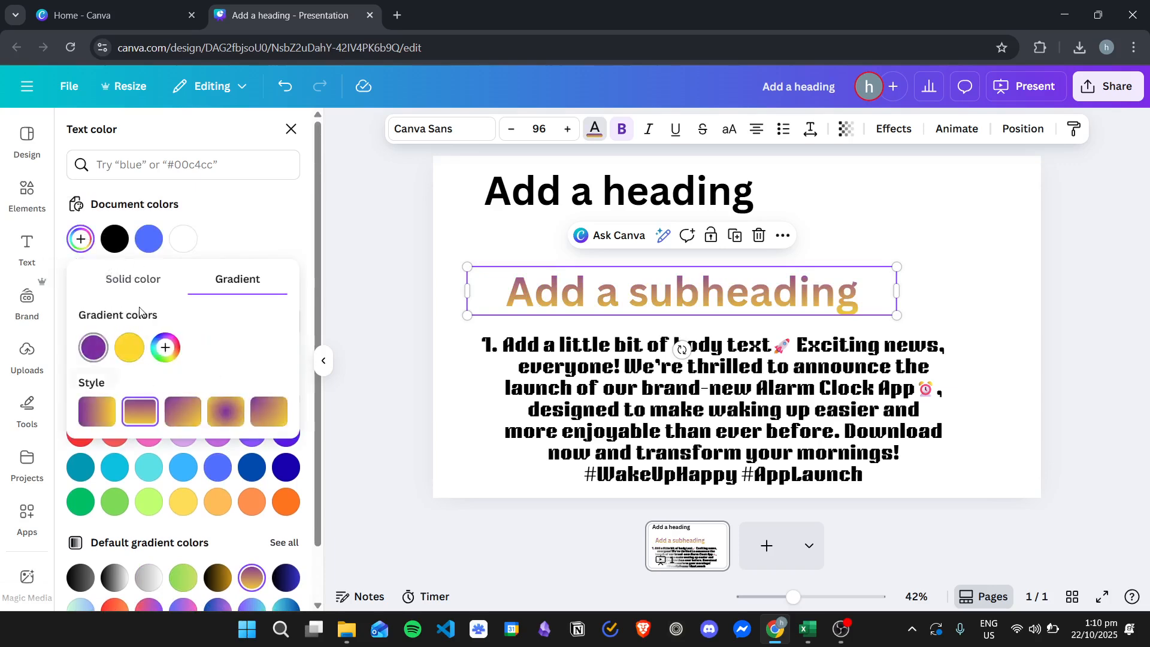
click(157, 280)
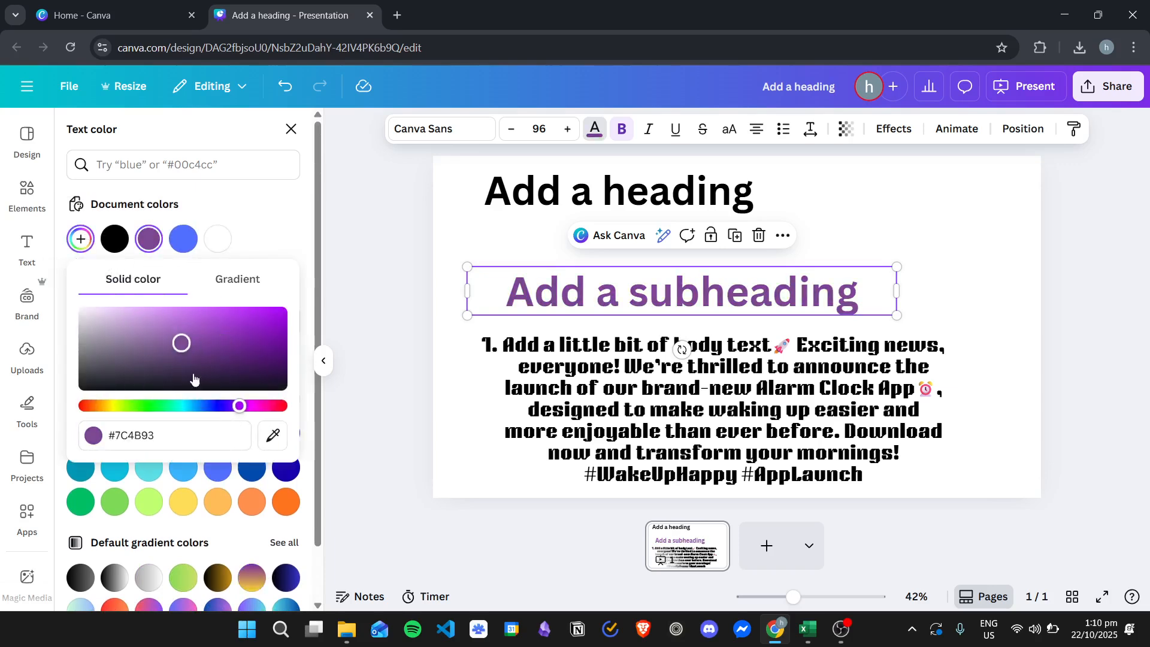
drag(166, 408, 144, 406)
drag(181, 342, 211, 346)
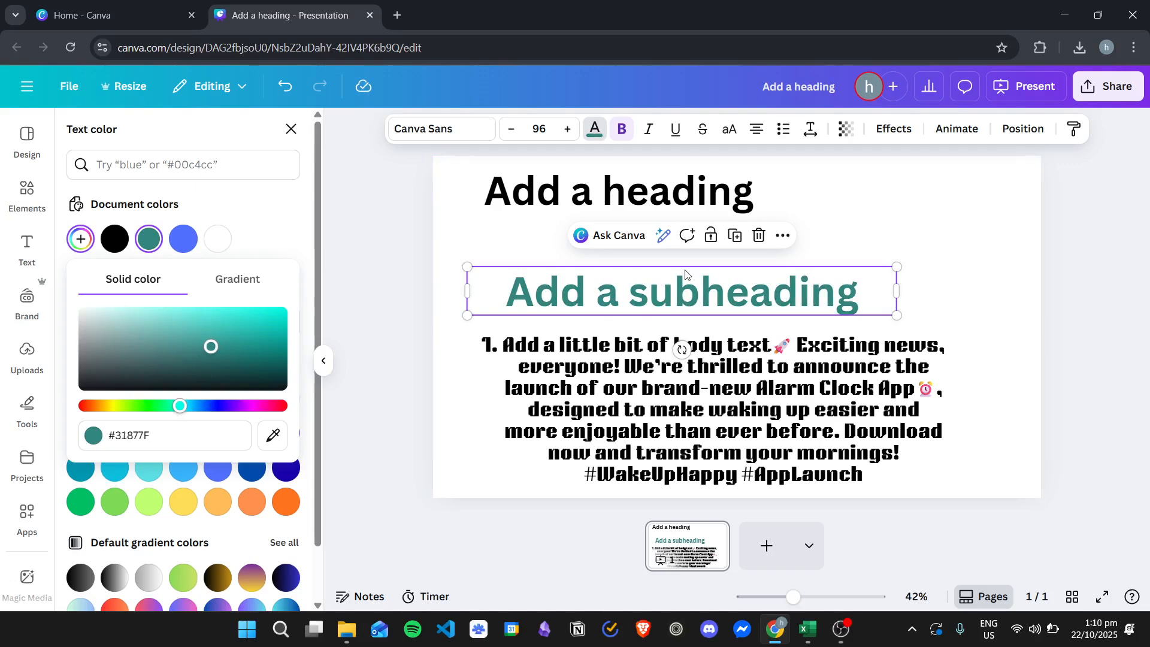
Apply a custom gradient to the subheading in the second style and add dark red as a third gradient color
click(255, 280)
click(140, 411)
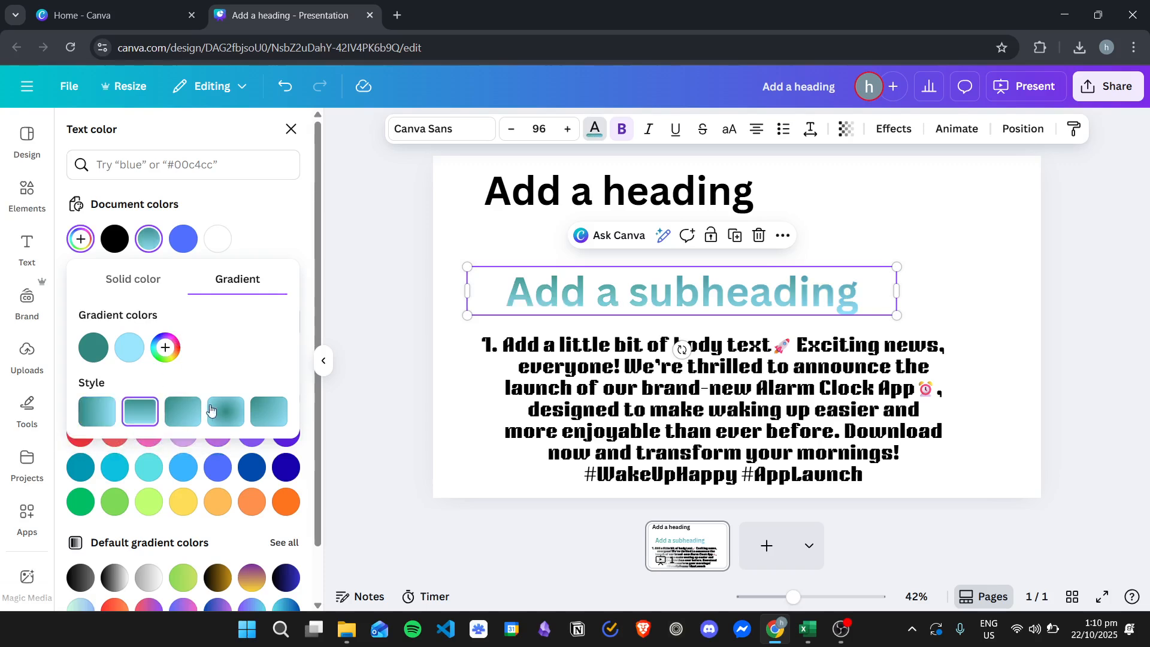
click(166, 348)
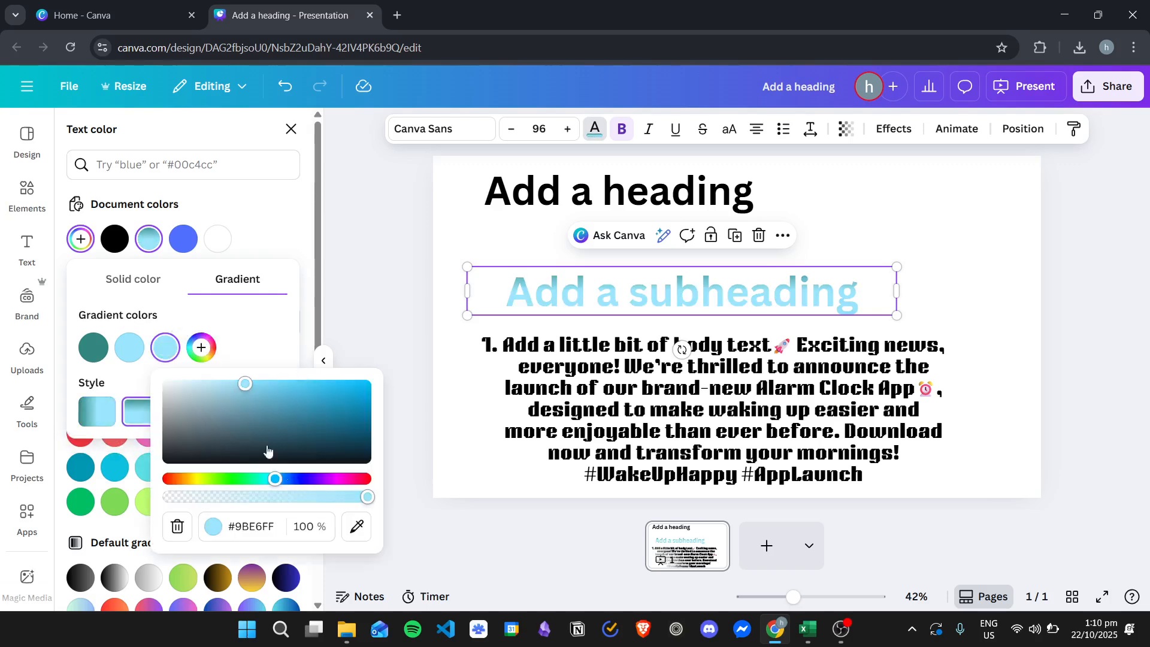
drag(288, 482, 357, 475)
drag(244, 386, 369, 427)
click(181, 346)
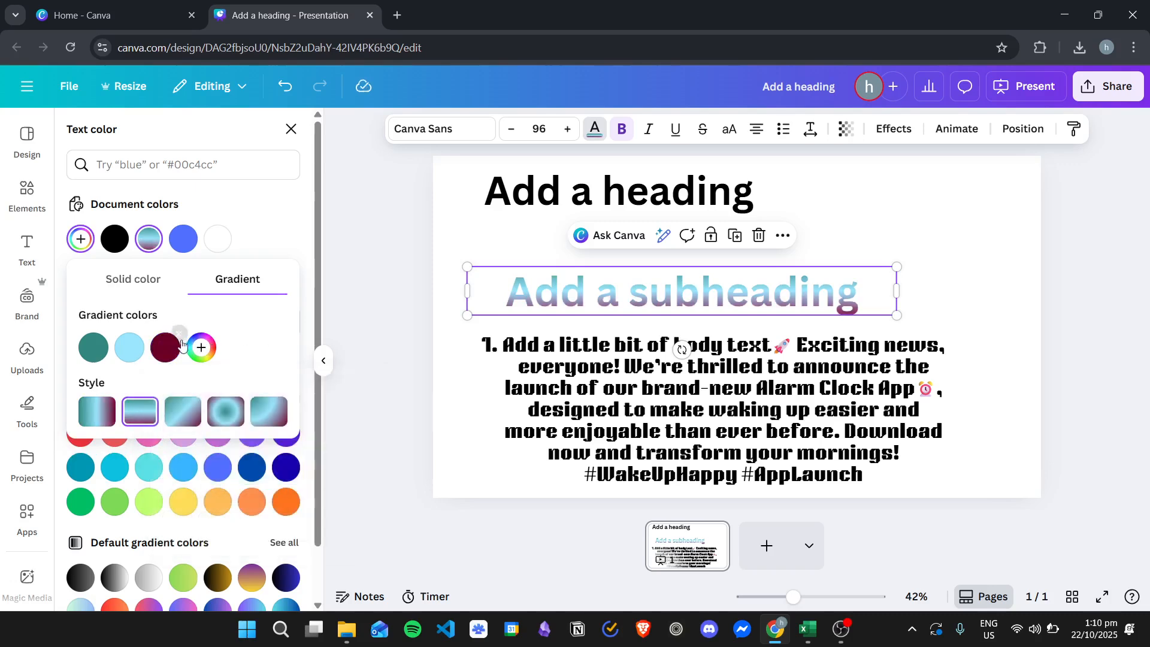
Return the subheading from the gradient to the solid color #31877F and close the text color settings
click(102, 354)
click(137, 352)
click(277, 333)
click(153, 284)
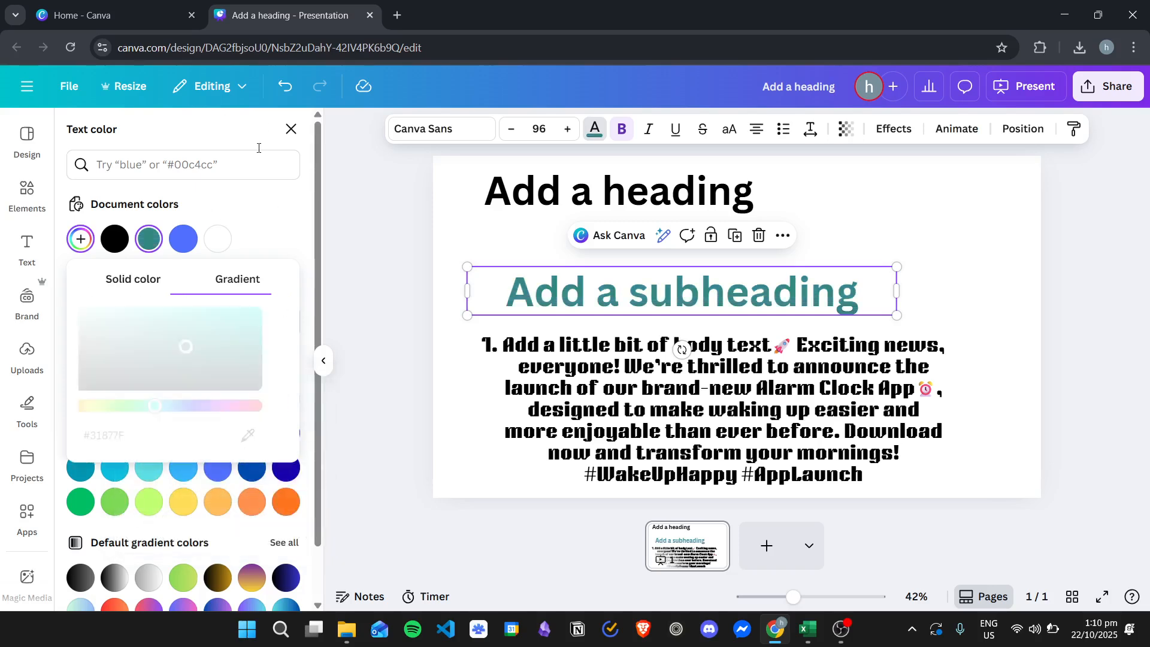
click(291, 129)
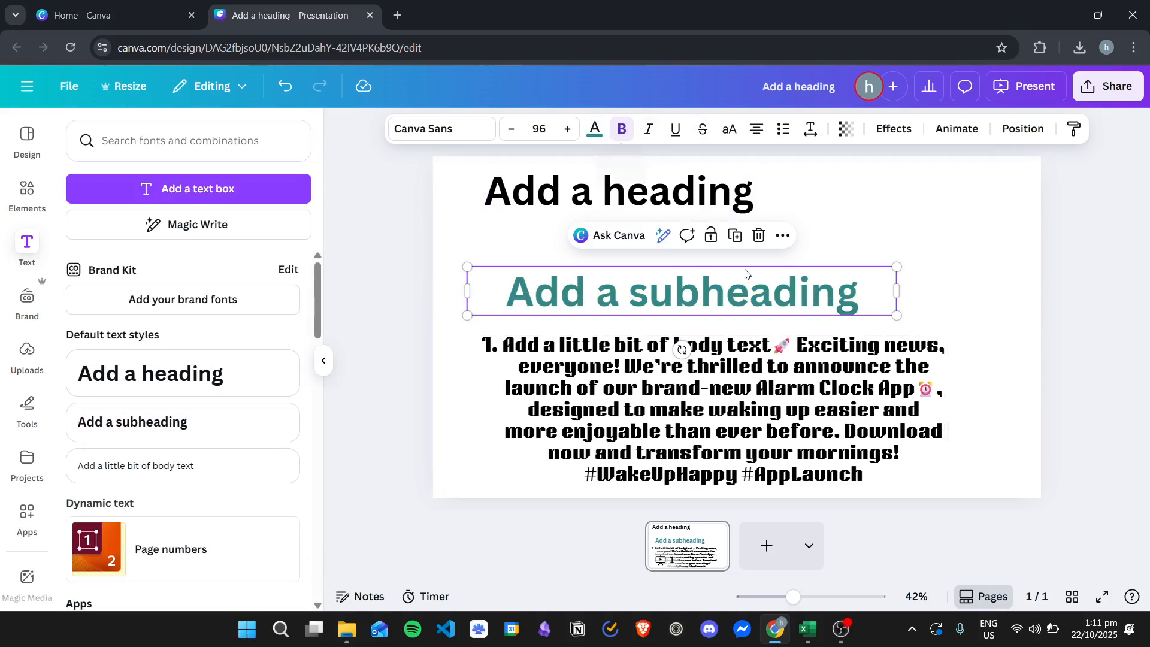
Remove the bold formatting from the subheading and toggle italic on and off
click(627, 134)
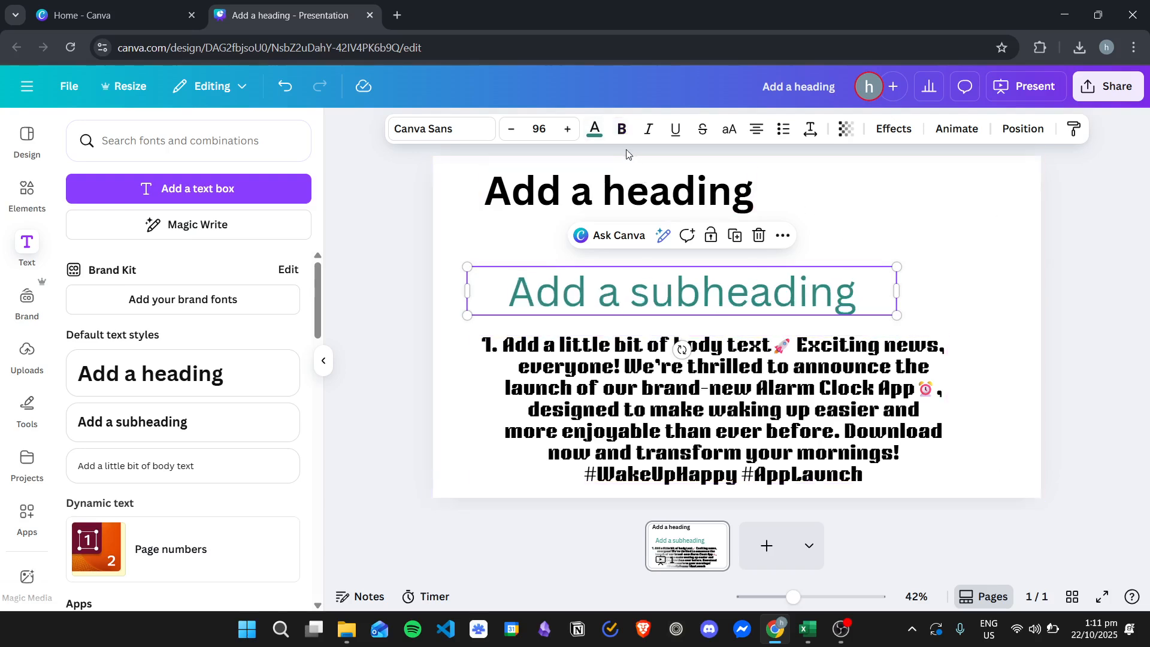
click(648, 130)
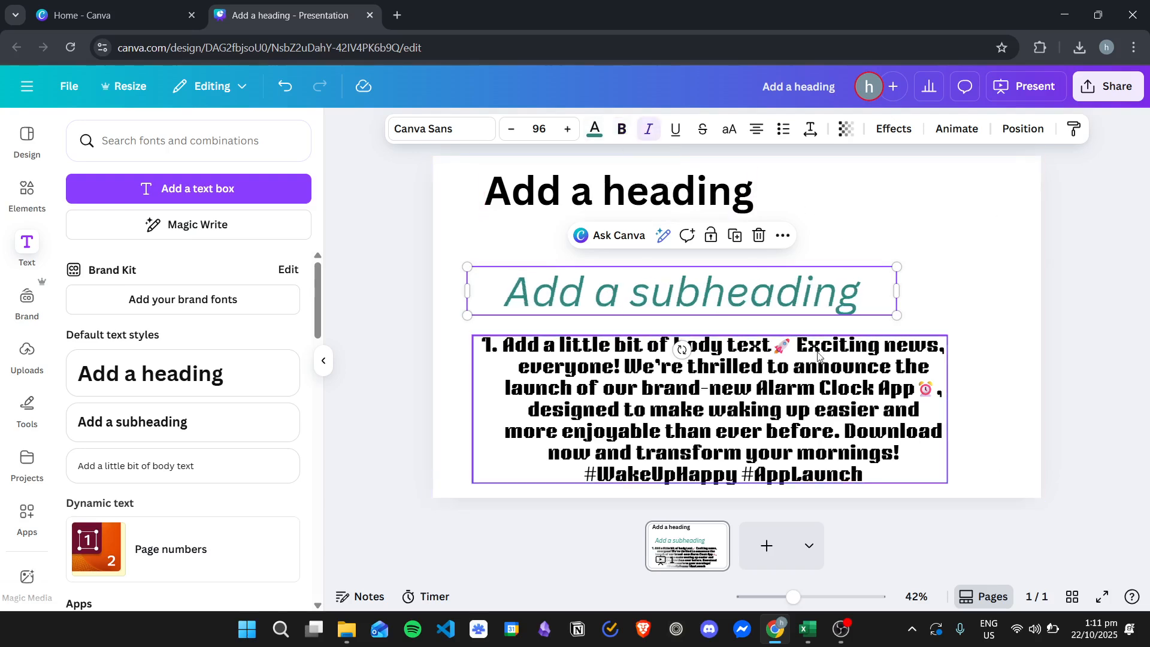
click(648, 129)
Try underline and strikethrough on the subheading, removing each one again
click(675, 129)
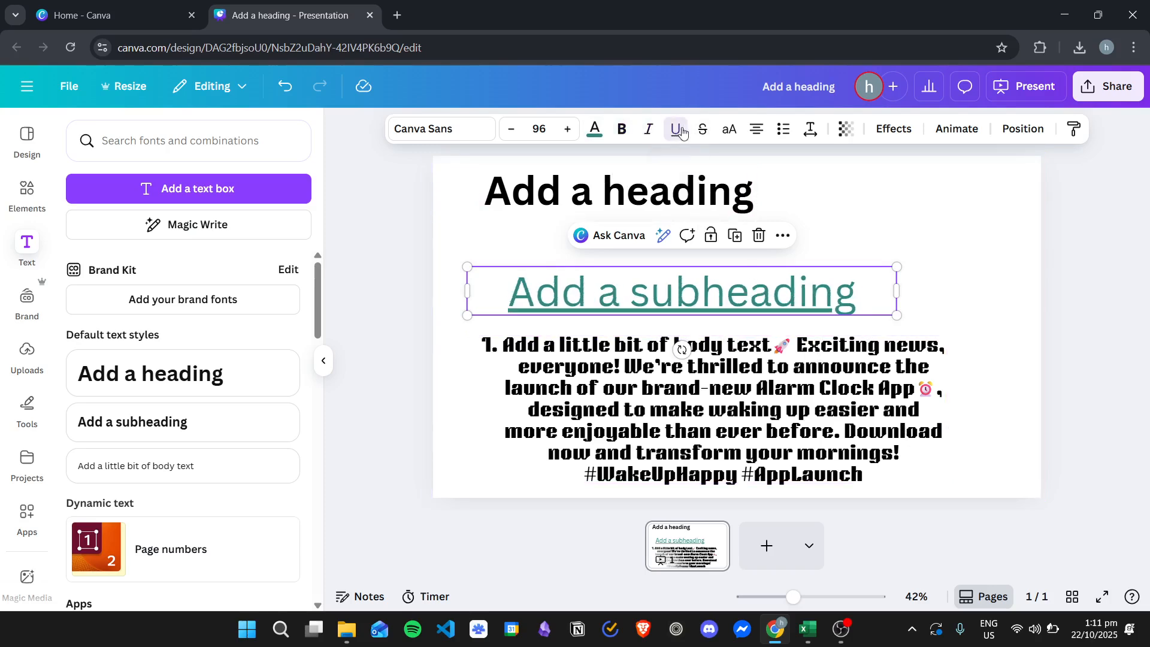
click(675, 129)
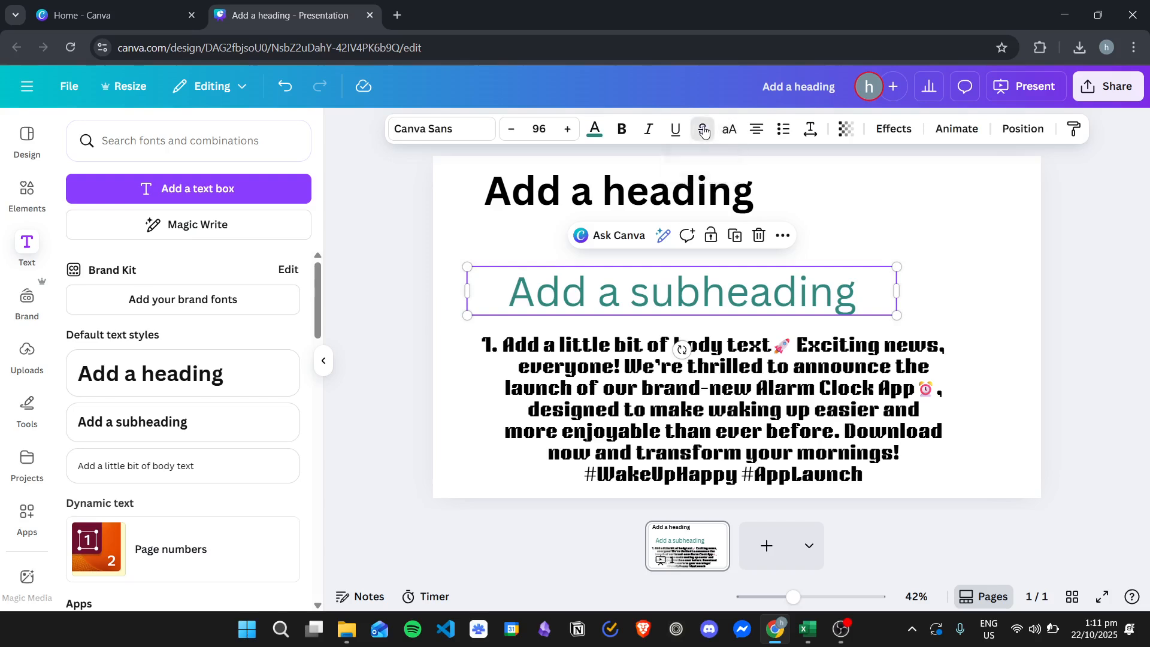
click(703, 129)
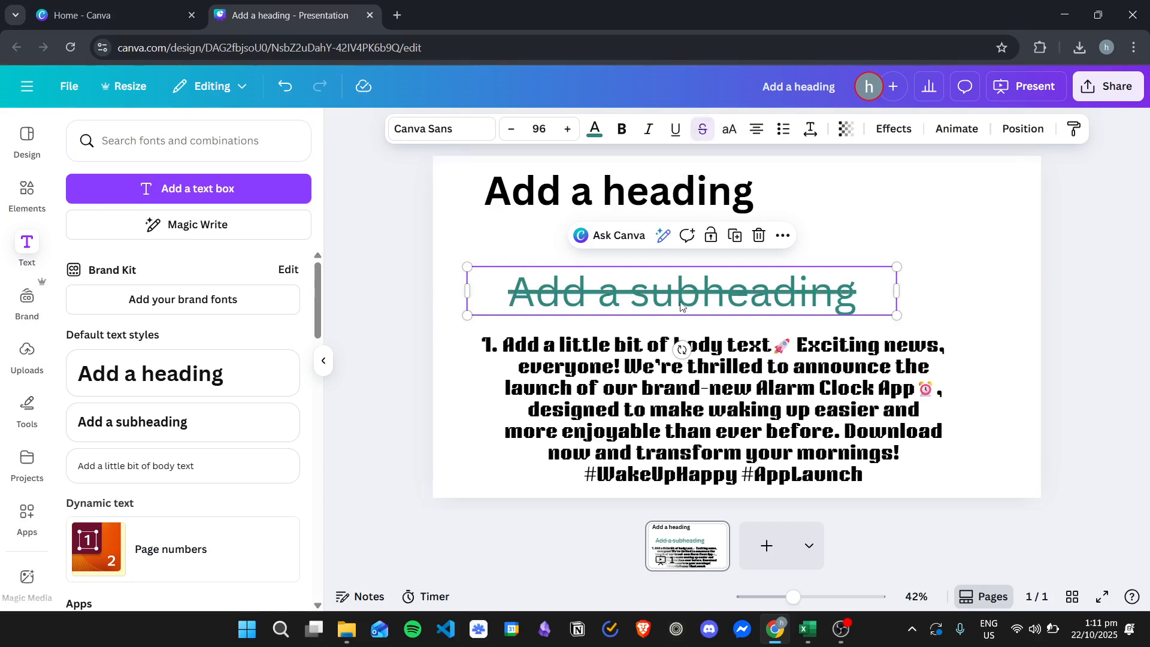
click(703, 129)
Try uppercase on the subheading and restore its original letter case
click(734, 131)
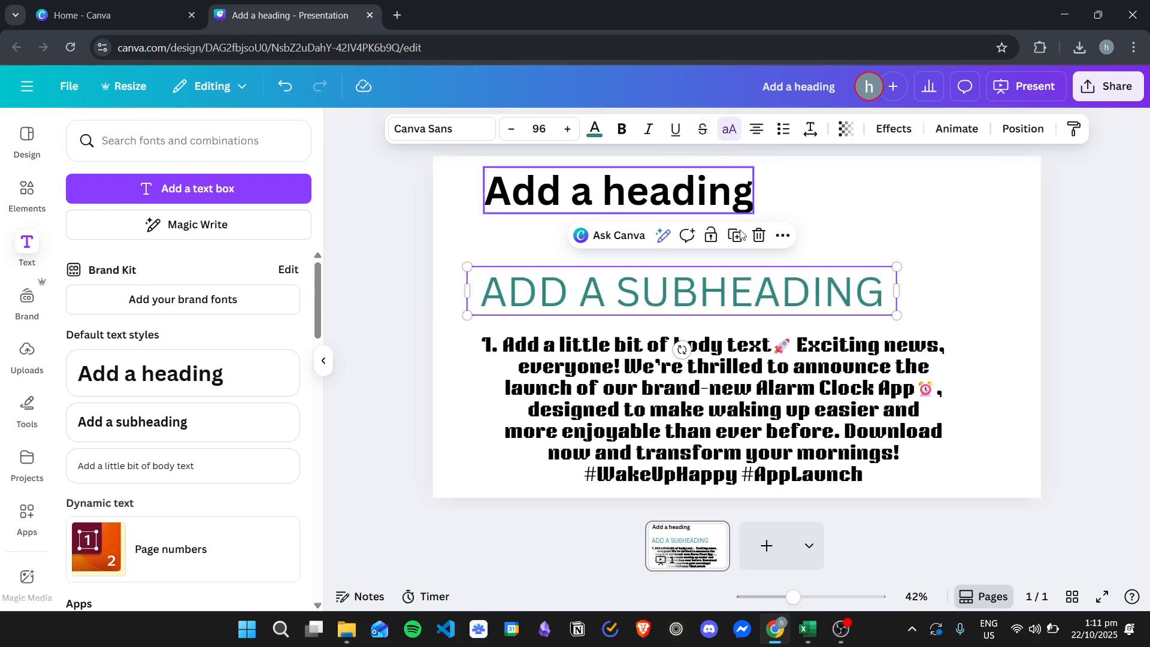
click(735, 131)
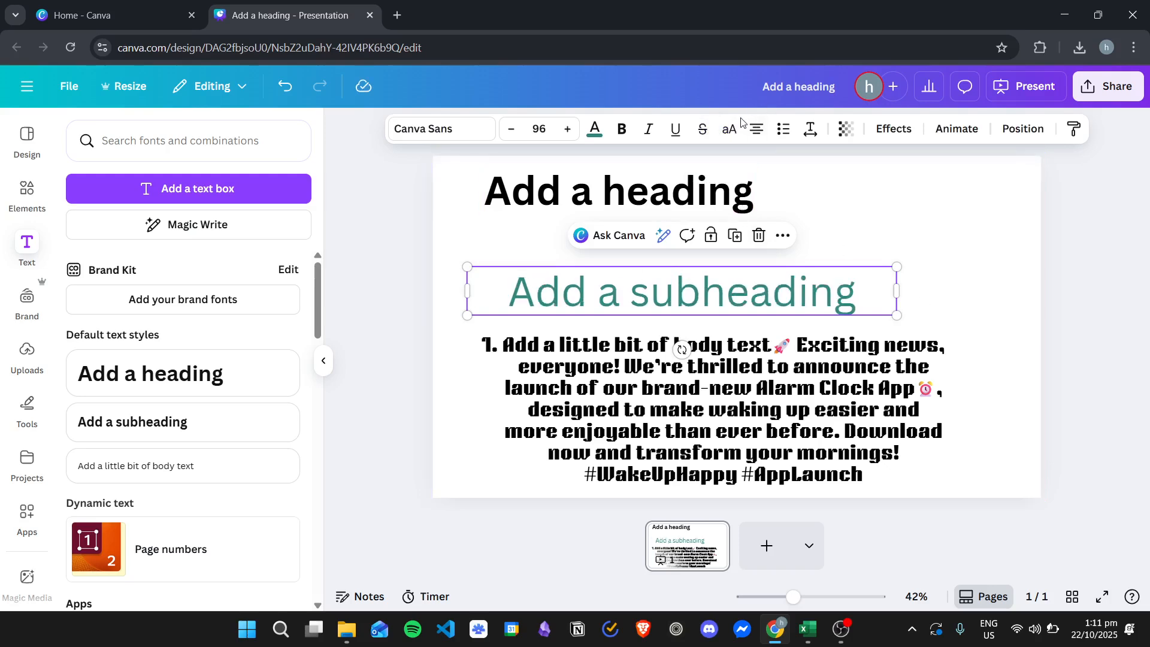
click(729, 129)
click(729, 129)
Align the subheading box with the body text's starting edge and replace its text with "Hello How are you today>"
click(744, 258)
click(699, 290)
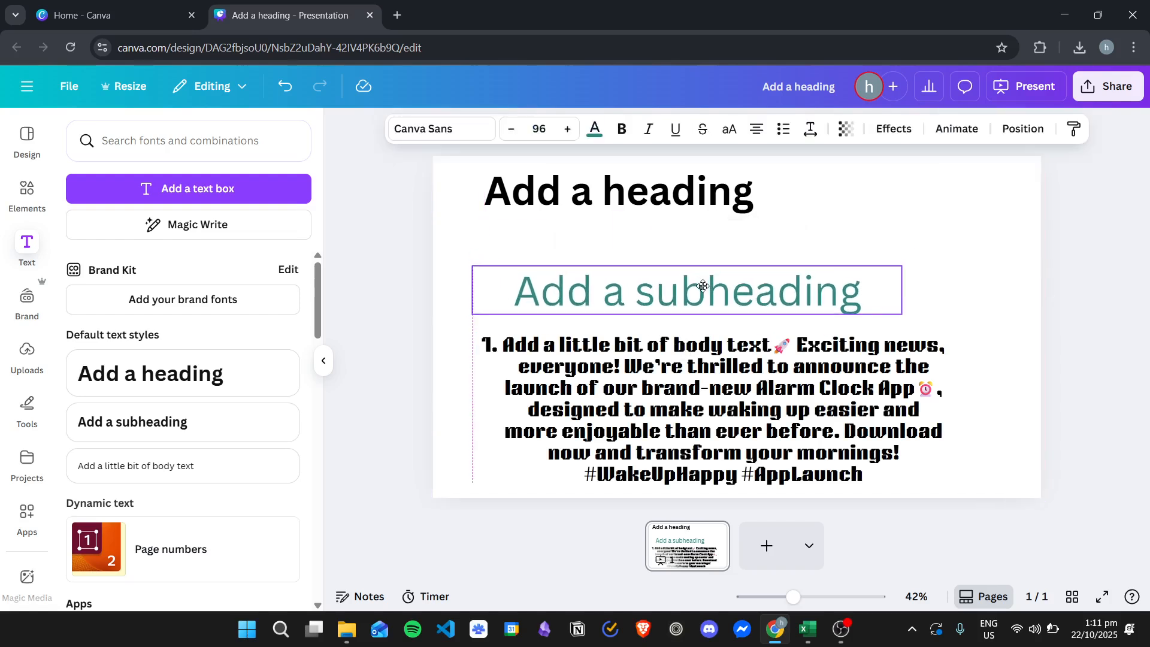
click(865, 298)
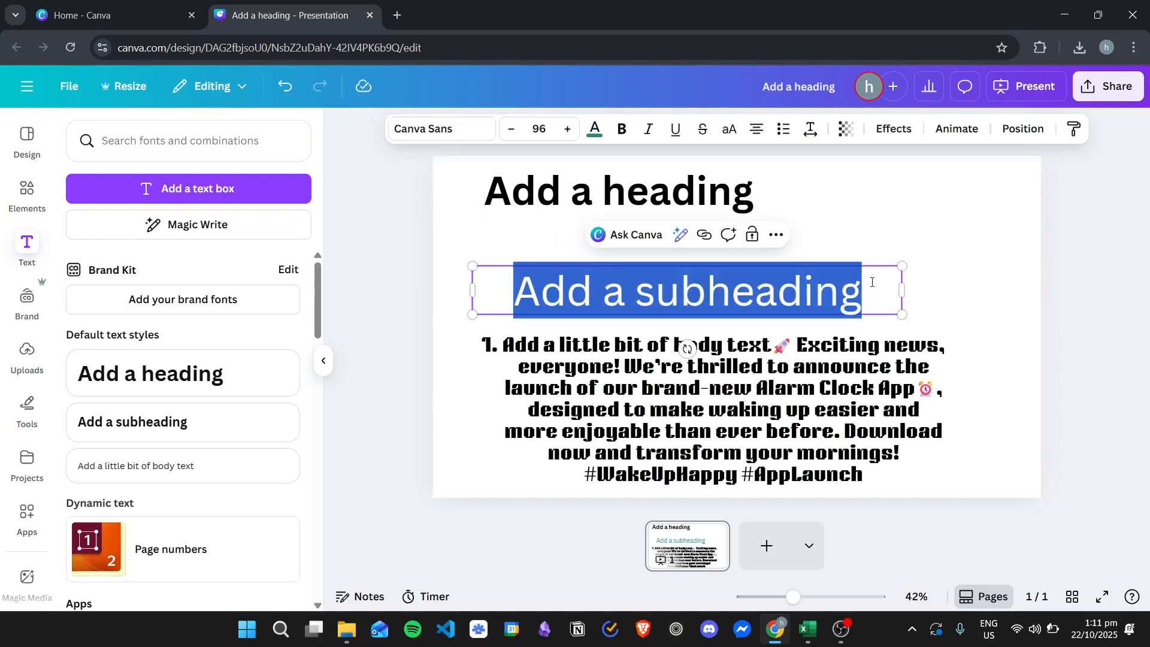
text(Hello)
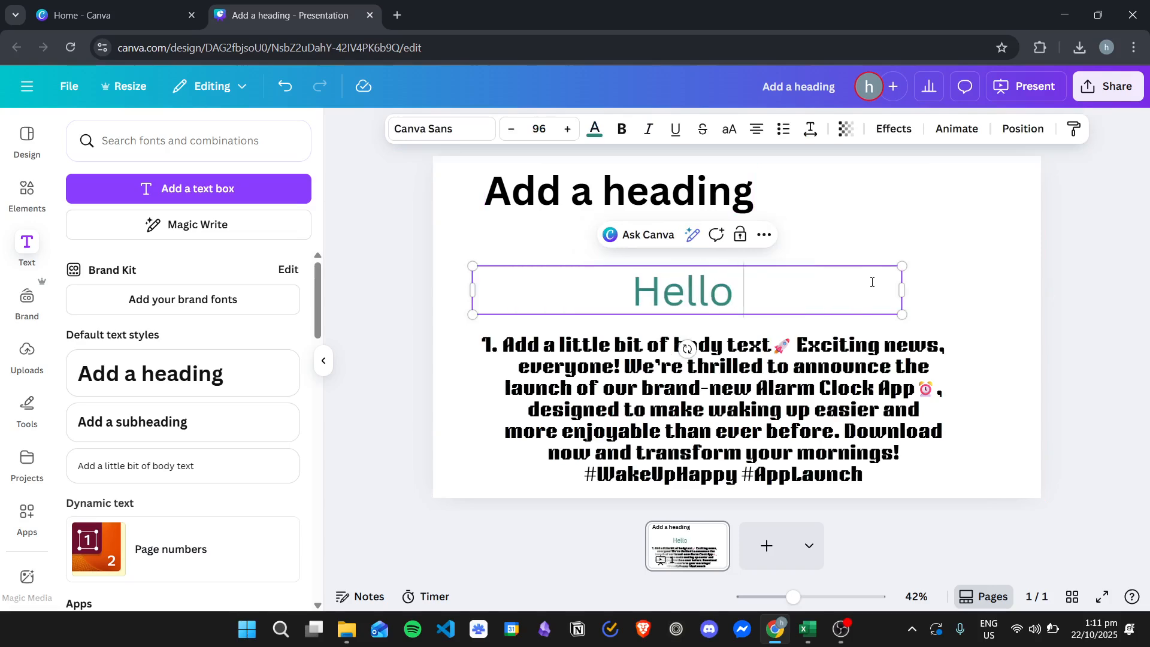
text( How are you)
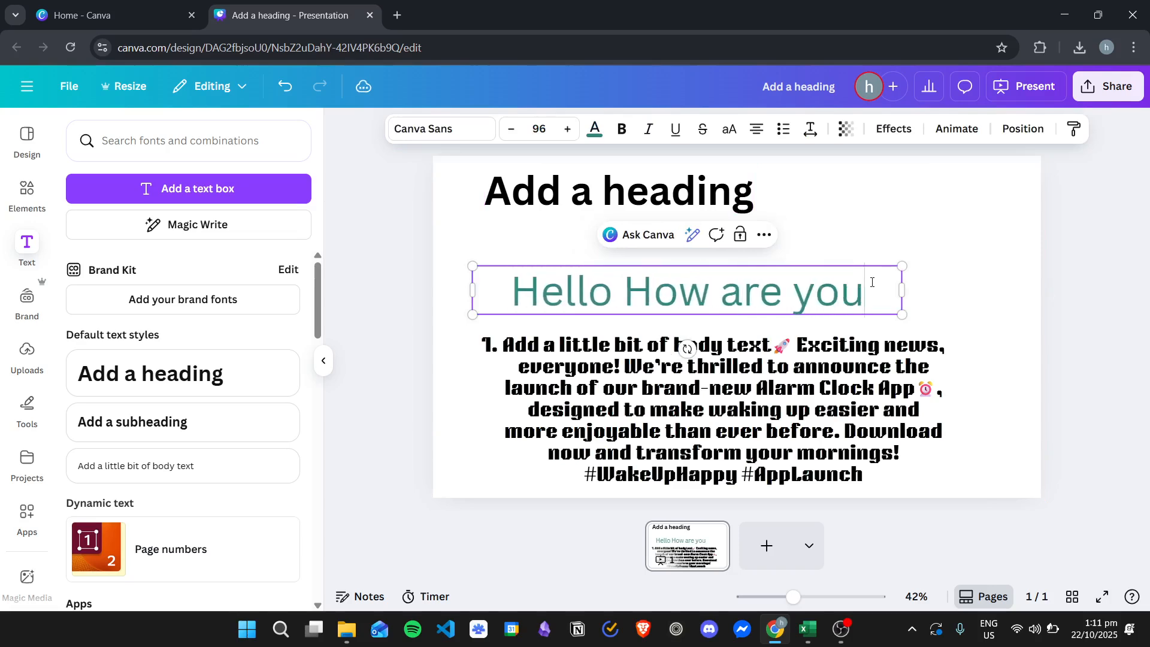
text( today>)
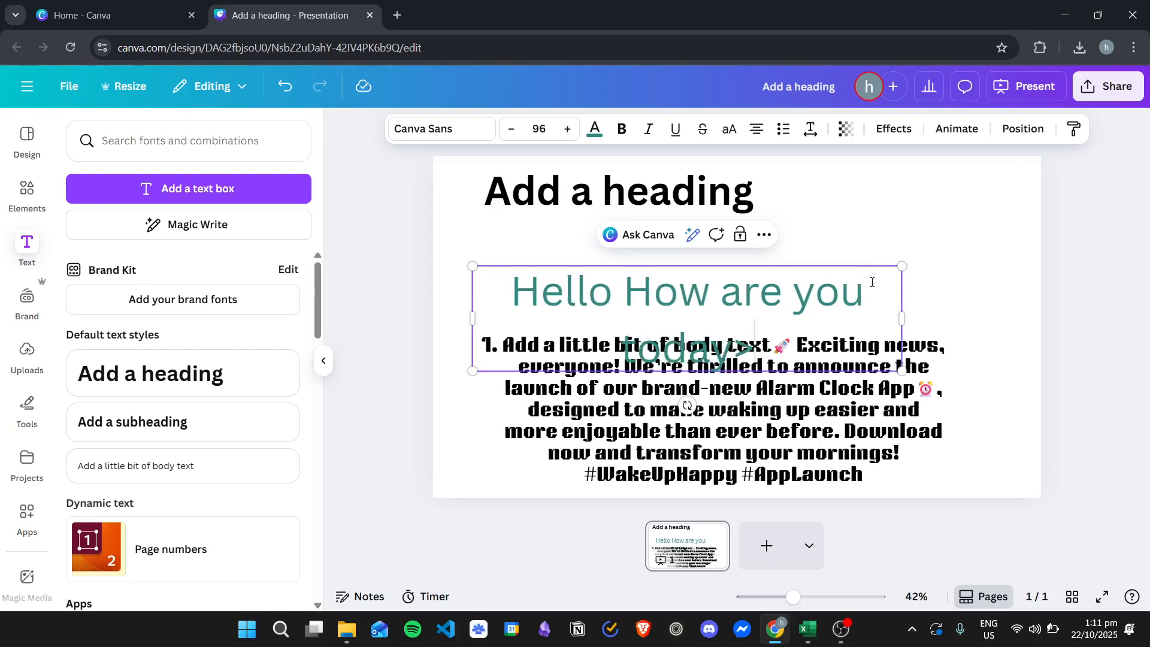
Correct the subheading's ending to "today?" and widen its box so the text fits on one line
key(BackSpace)
text(?)
drag(905, 321, 1007, 323)
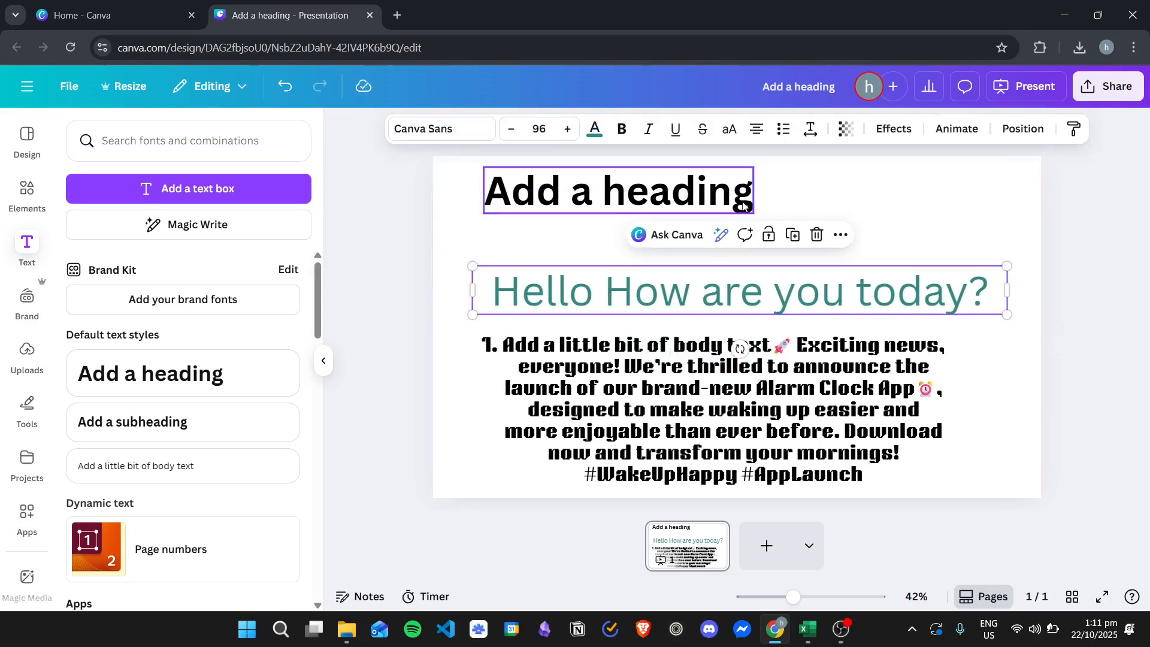
Try left, justified and right alignment on the body text and return it to centered
click(713, 343)
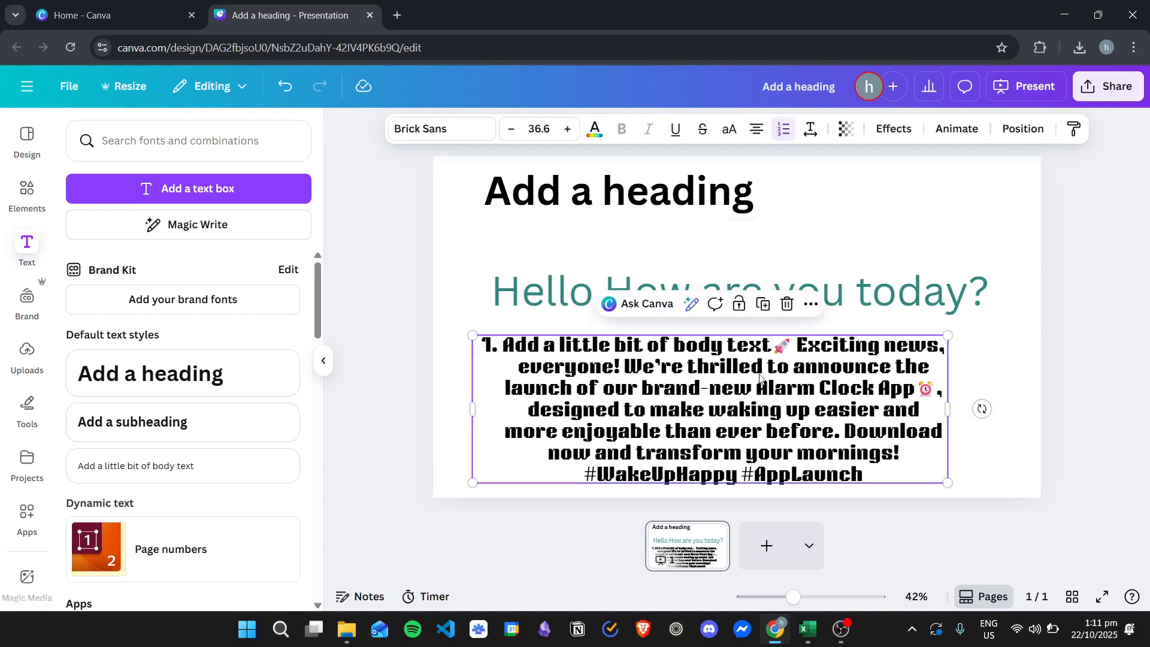
click(754, 131)
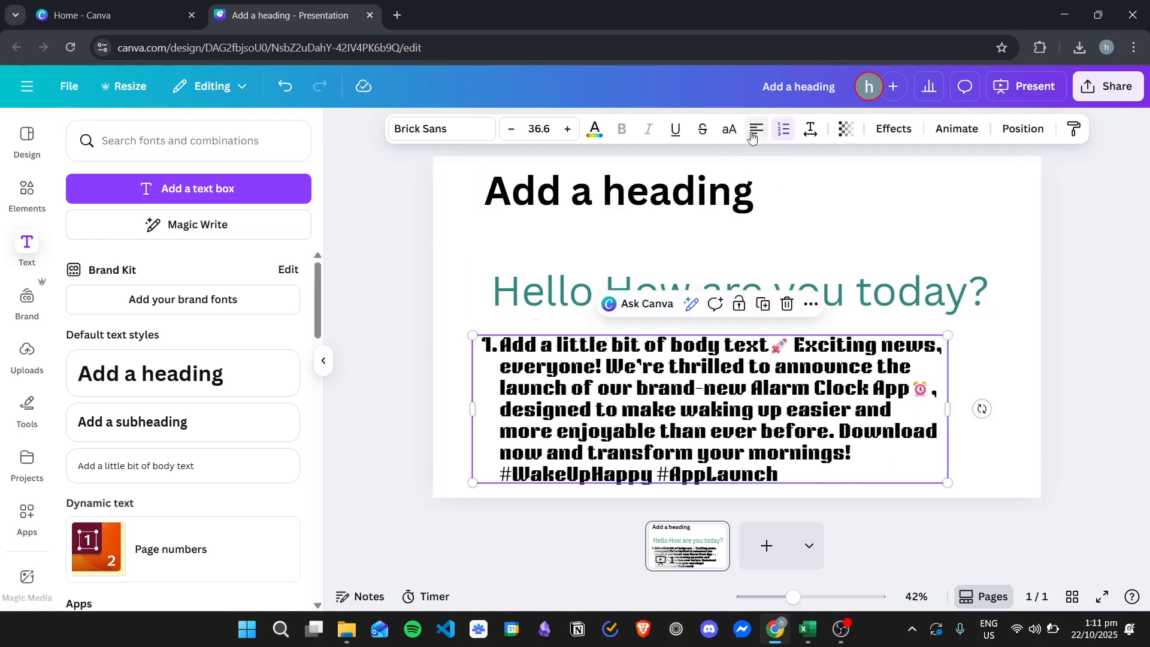
key(ctrl+shift+j)
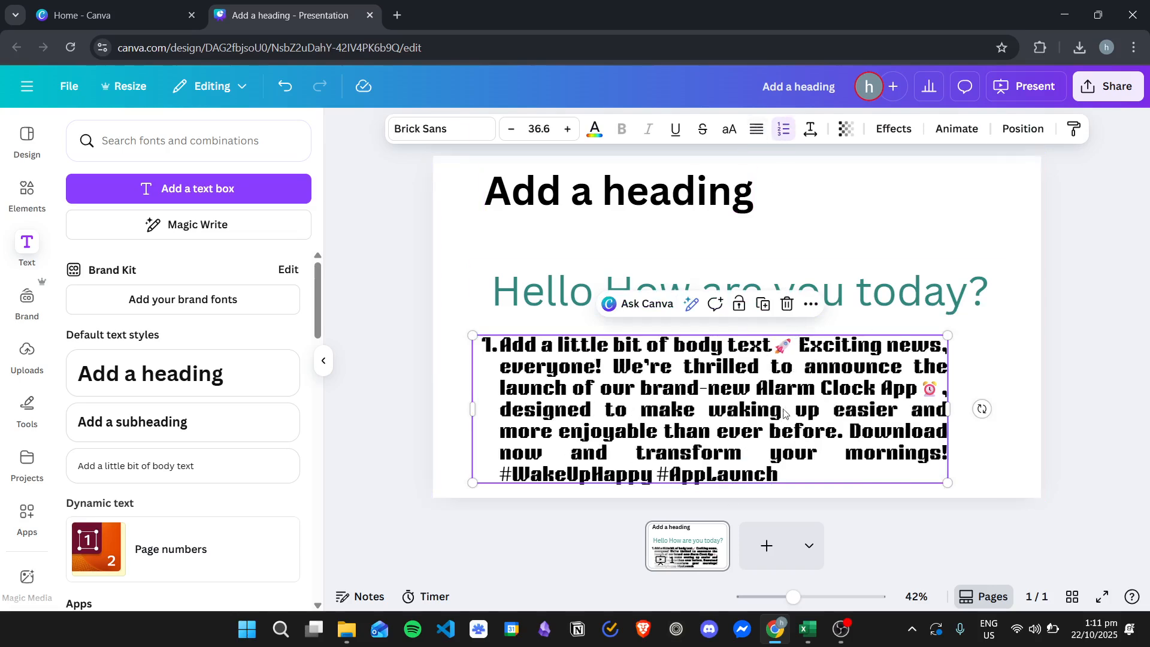
click(756, 128)
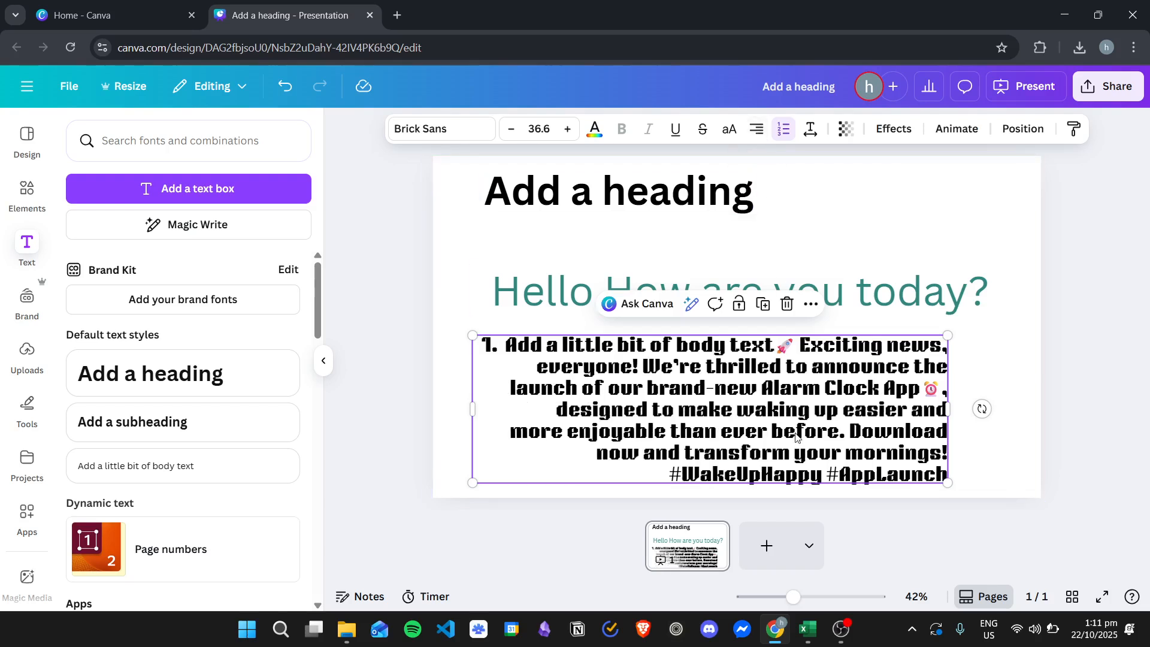
click(755, 129)
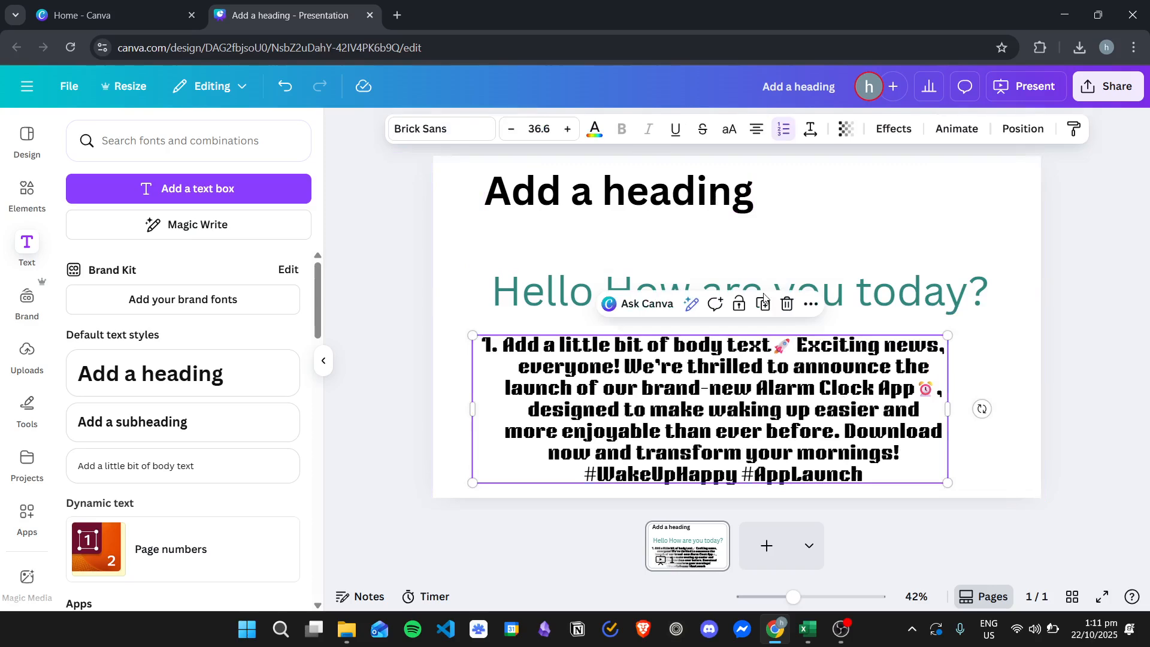
Move the subheading up directly beneath the heading and bring the body text up beneath the subheading
click(817, 134)
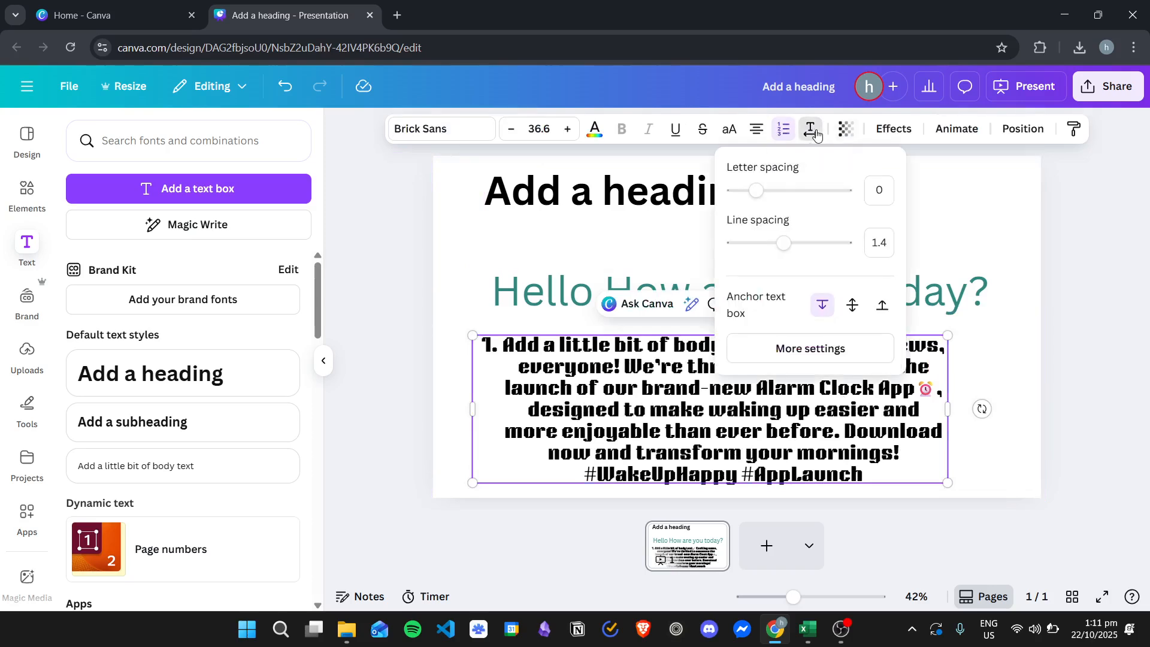
drag(586, 269, 593, 216)
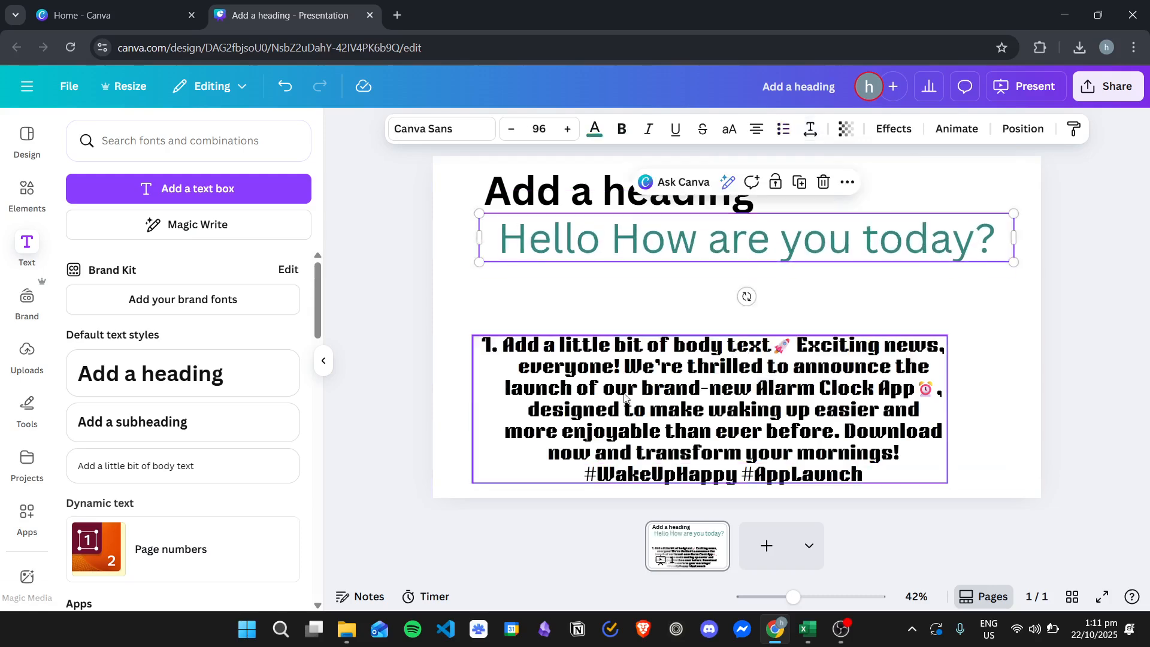
drag(625, 397, 618, 343)
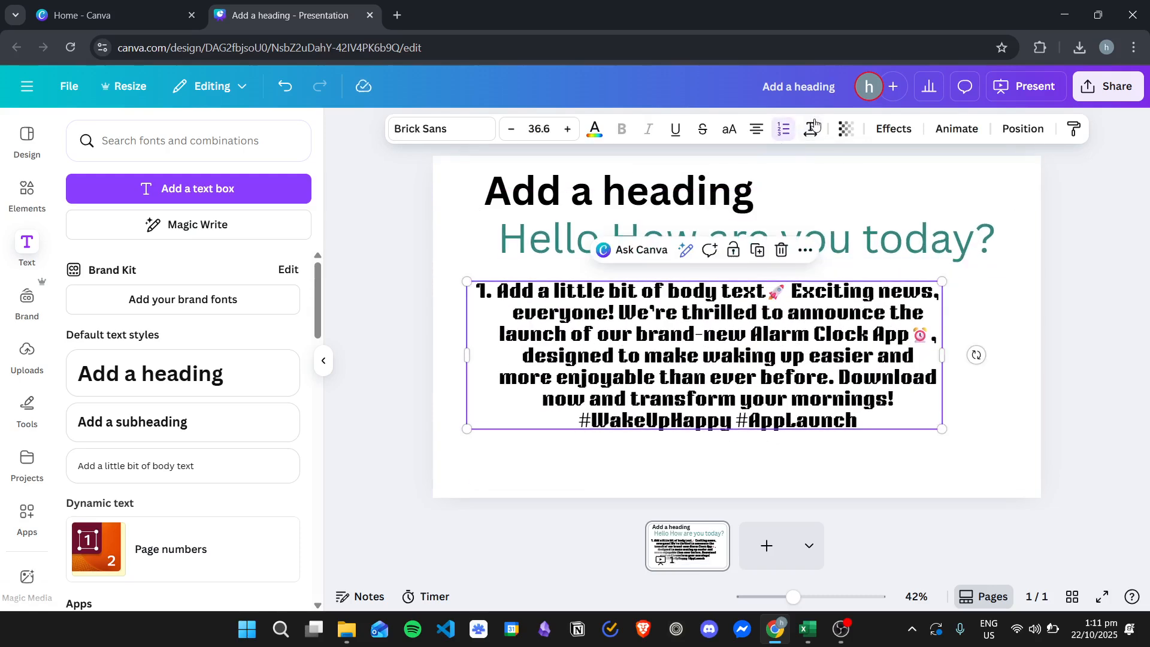
Try letter spacings of 295 and -200 on the body text
click(813, 127)
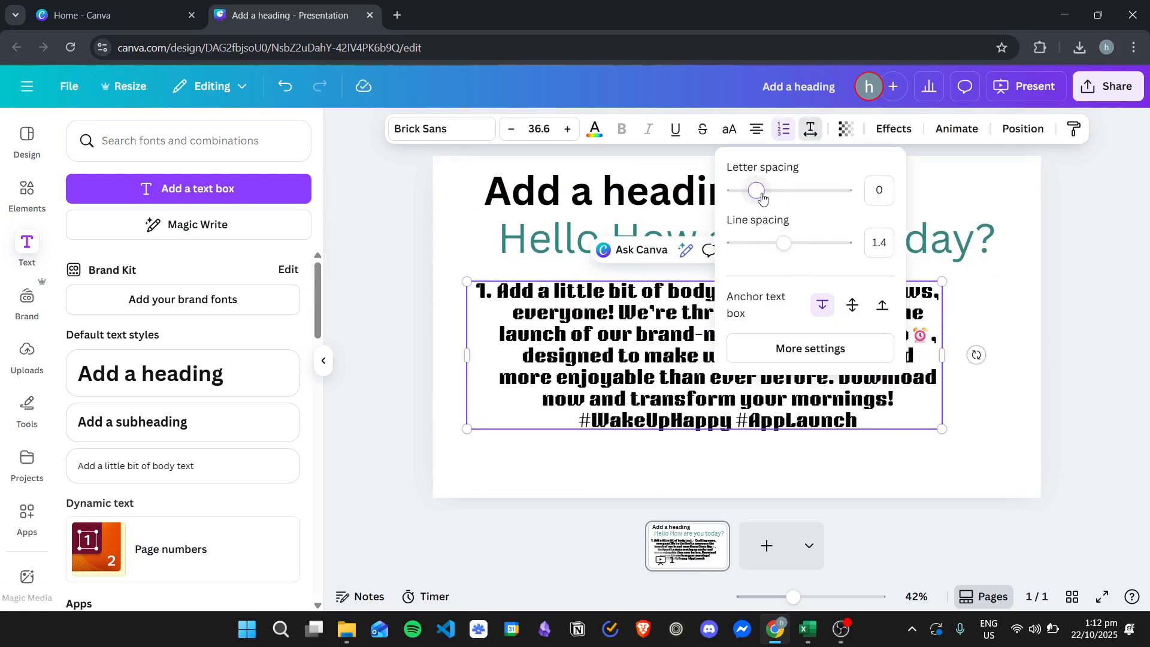
drag(761, 194, 790, 190)
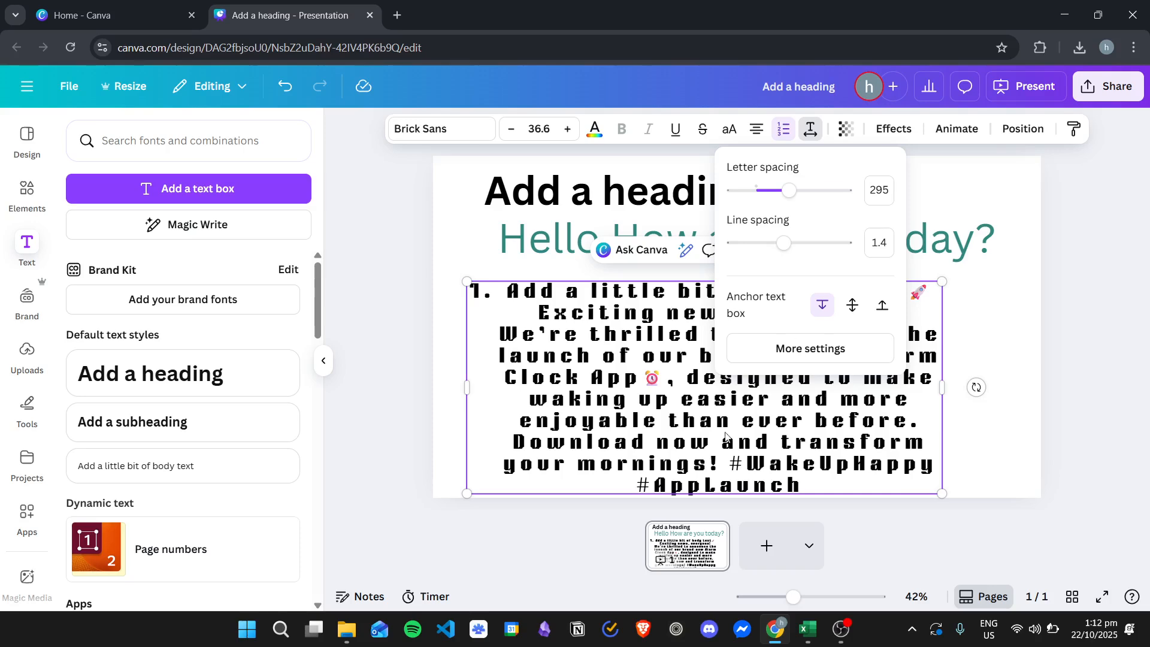
click(975, 386)
click(677, 376)
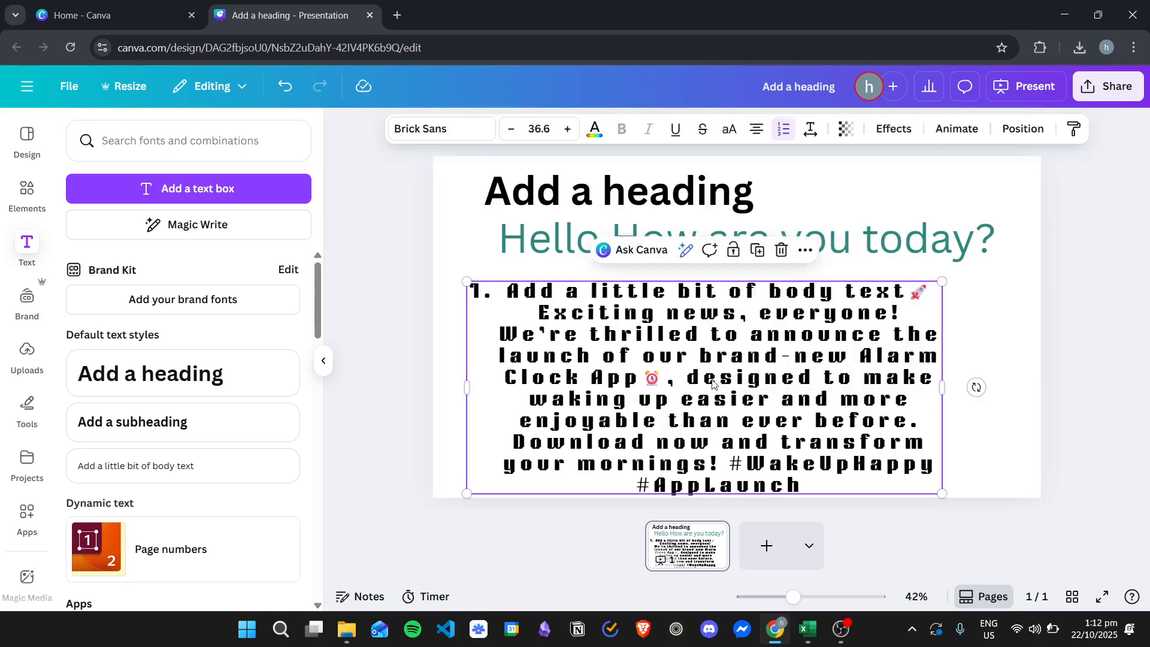
click(810, 128)
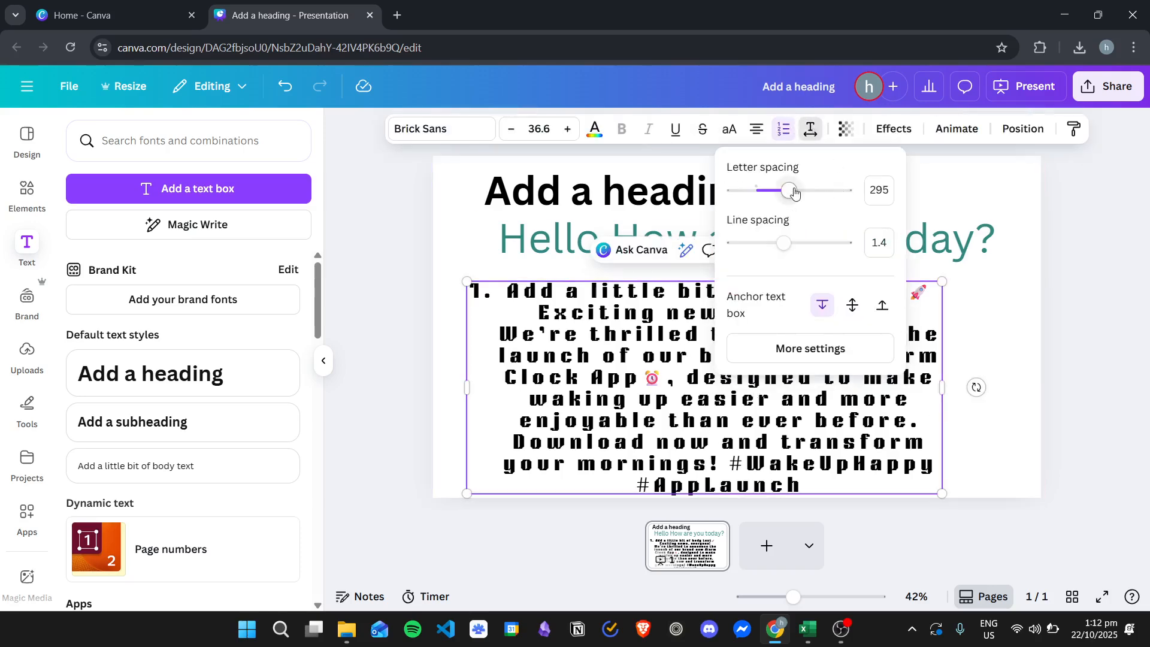
drag(790, 191, 727, 192)
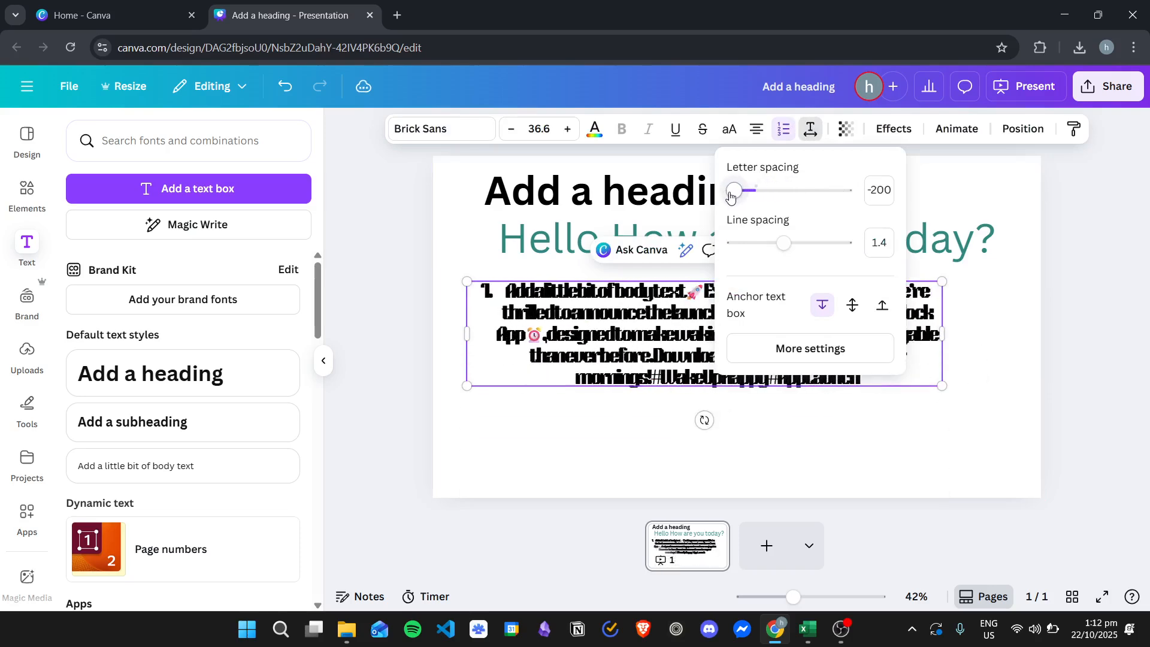
click(557, 397)
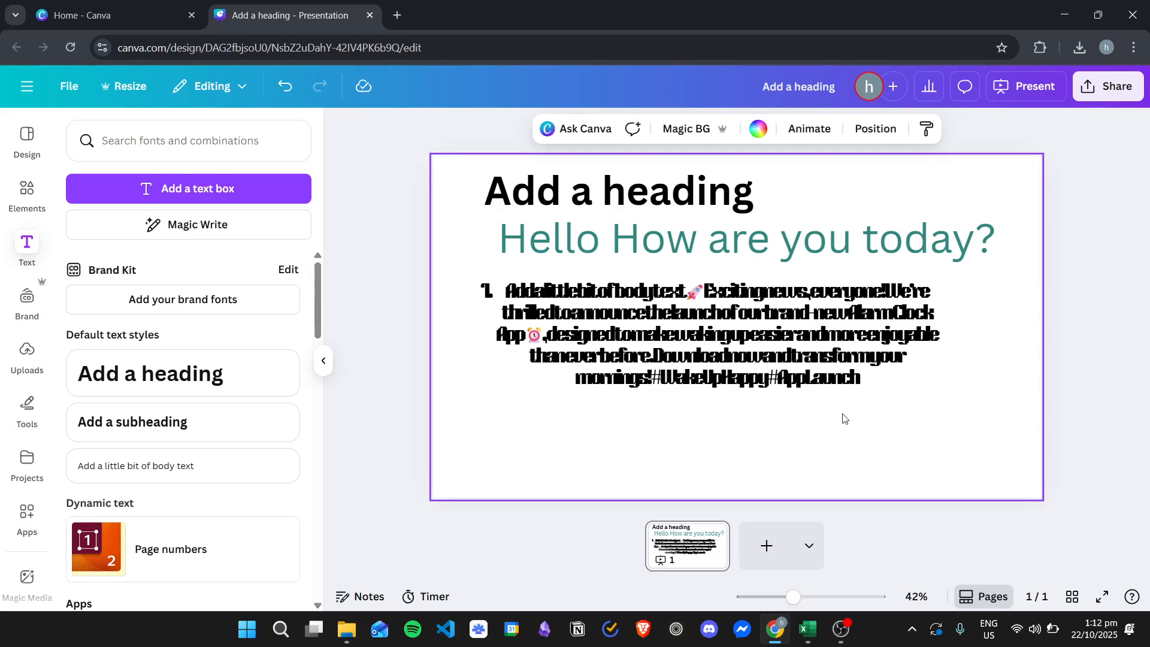
Set the body text's letter spacing to 58
click(838, 335)
click(813, 132)
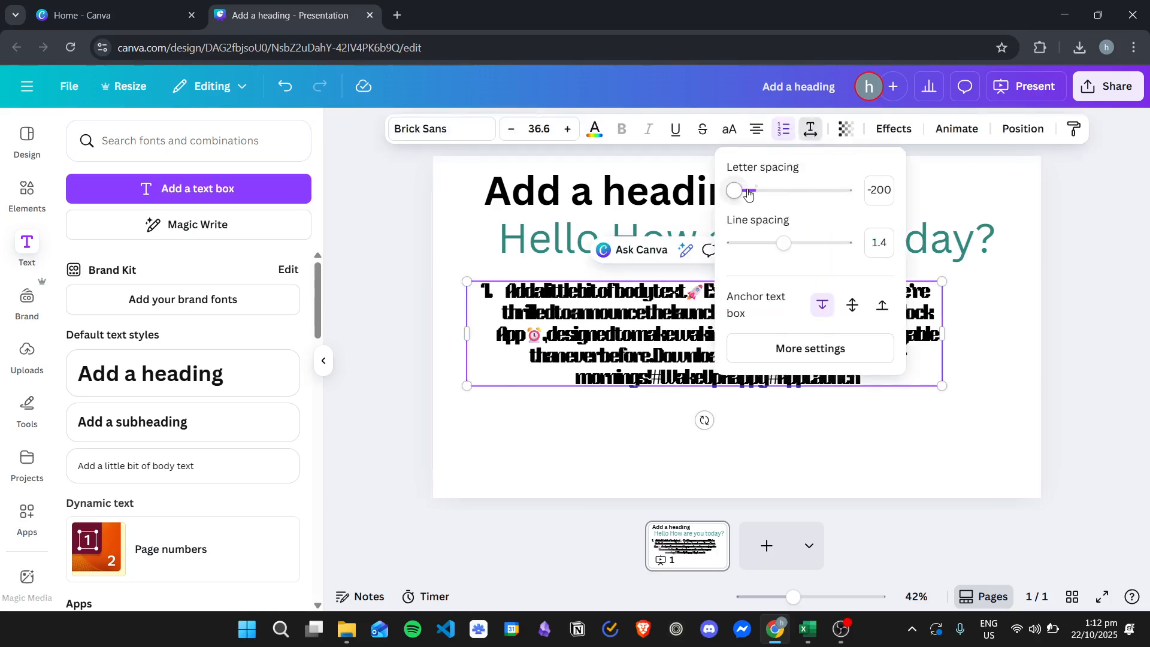
drag(732, 191, 764, 196)
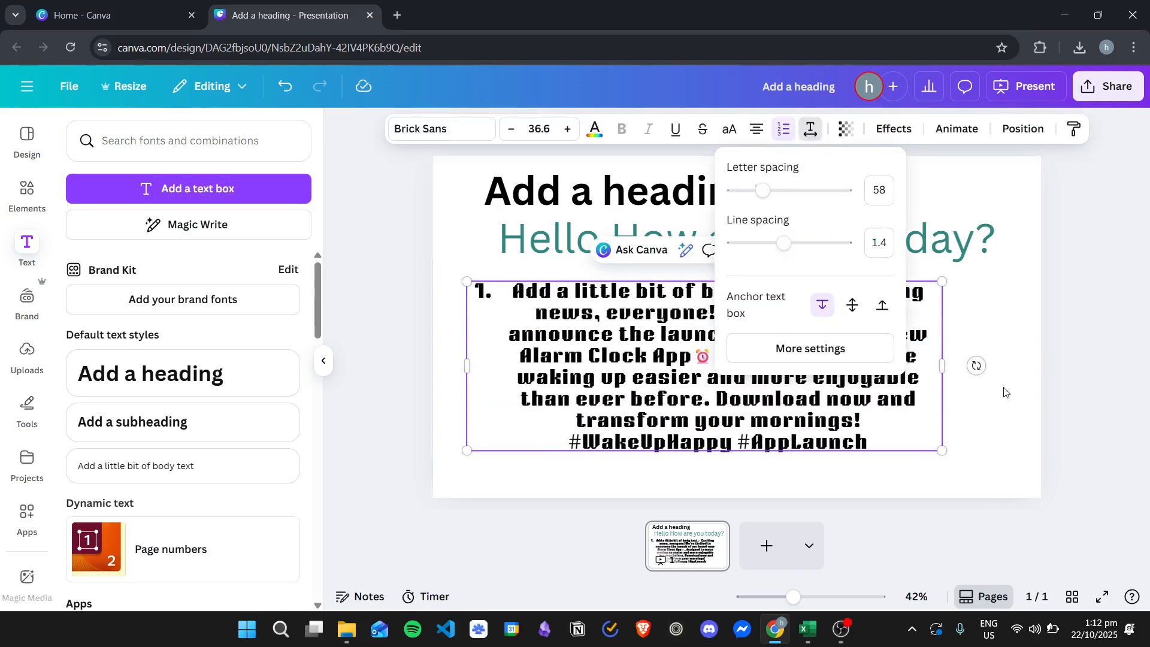
Set the body text's line spacing to 2.21 and shift its box slightly to the right on the slide
drag(784, 243, 830, 240)
click(707, 351)
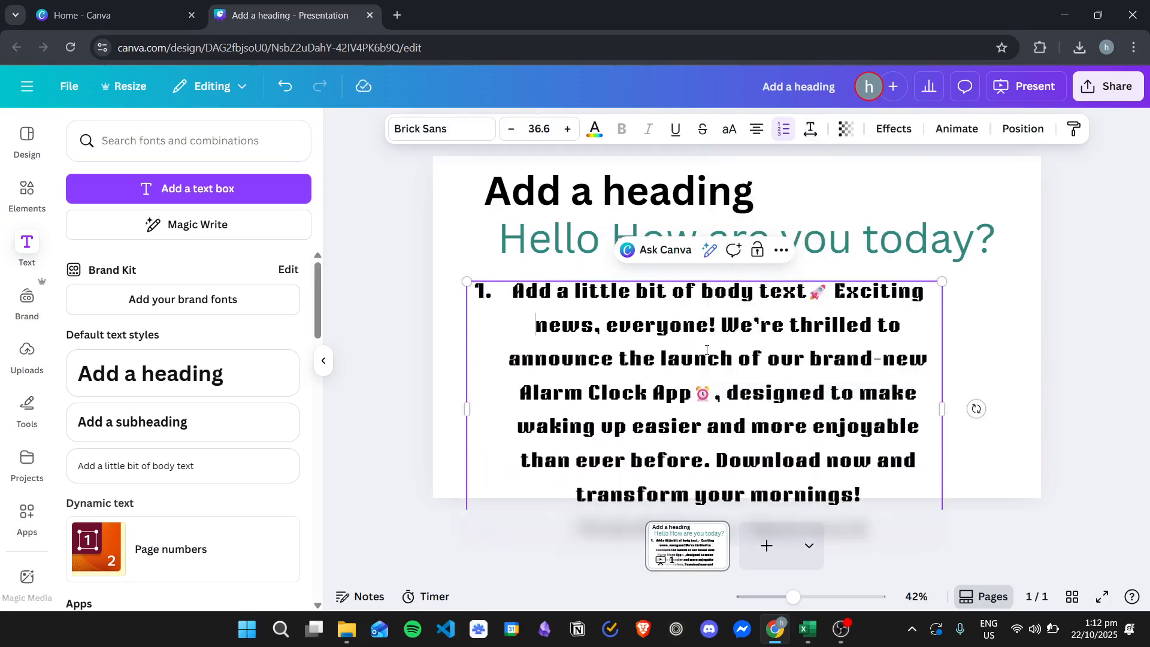
drag(746, 374, 779, 371)
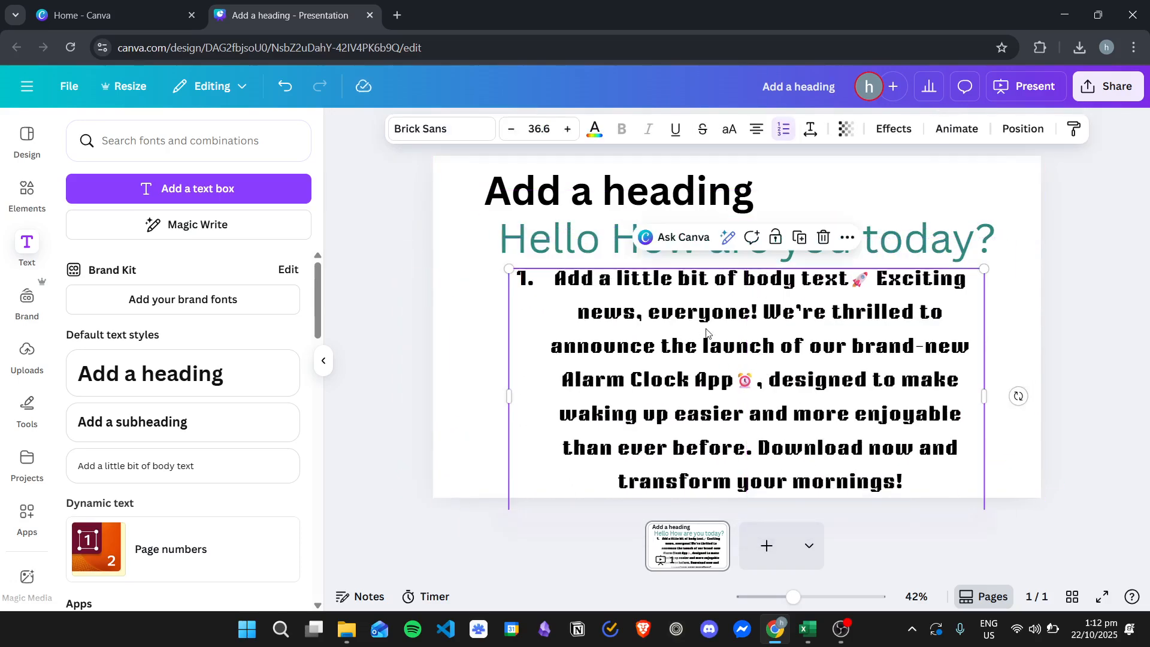
Set the body text's line spacing to 1.45 and start a second numbered item at "designed to make waking up easier"
click(810, 129)
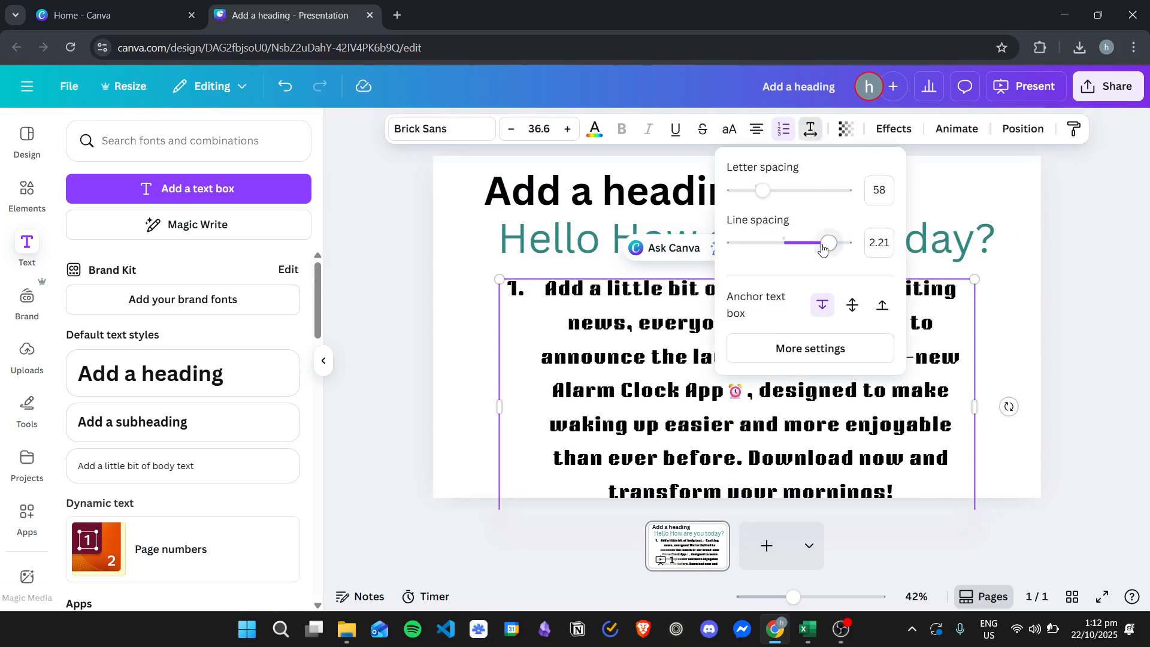
drag(827, 242, 786, 245)
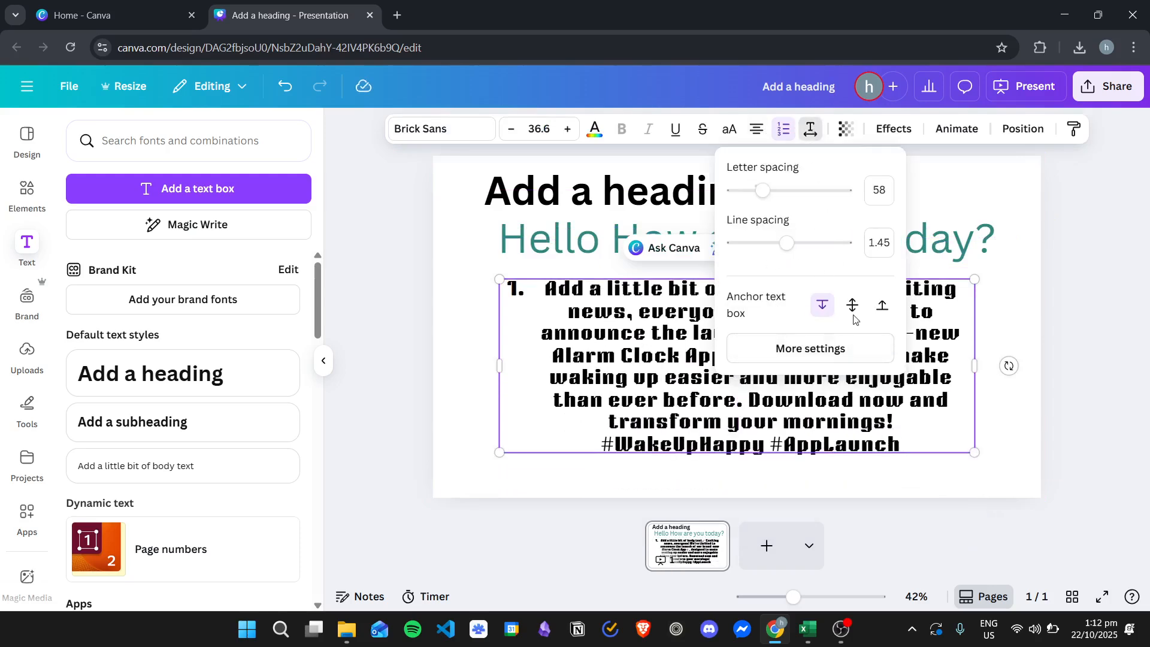
click(656, 326)
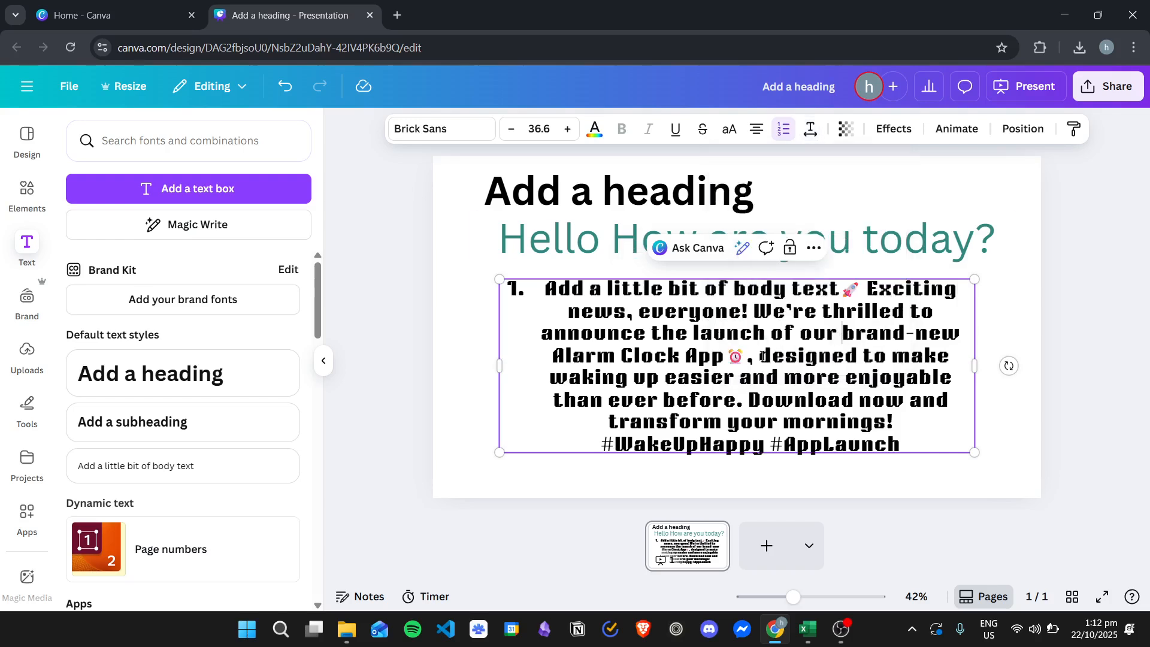
key(Return)
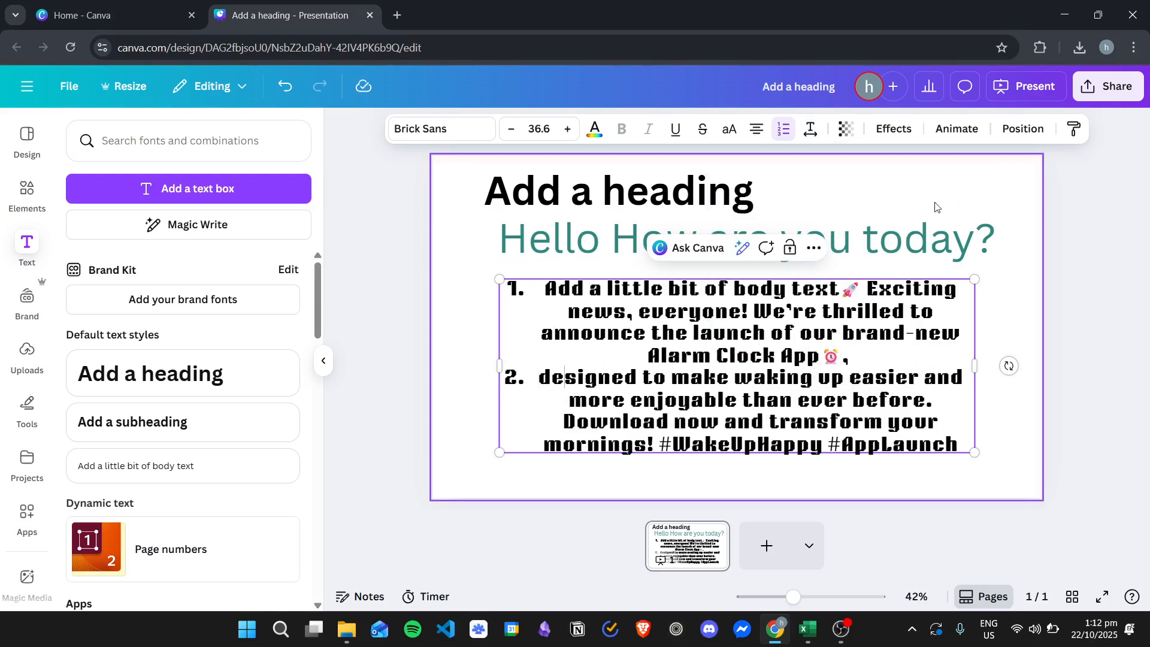
Set the first numbered item's line spacing to 1.52, switch the text box to the middle anchor and adjust the spacing to 1.5
click(829, 337)
click(810, 129)
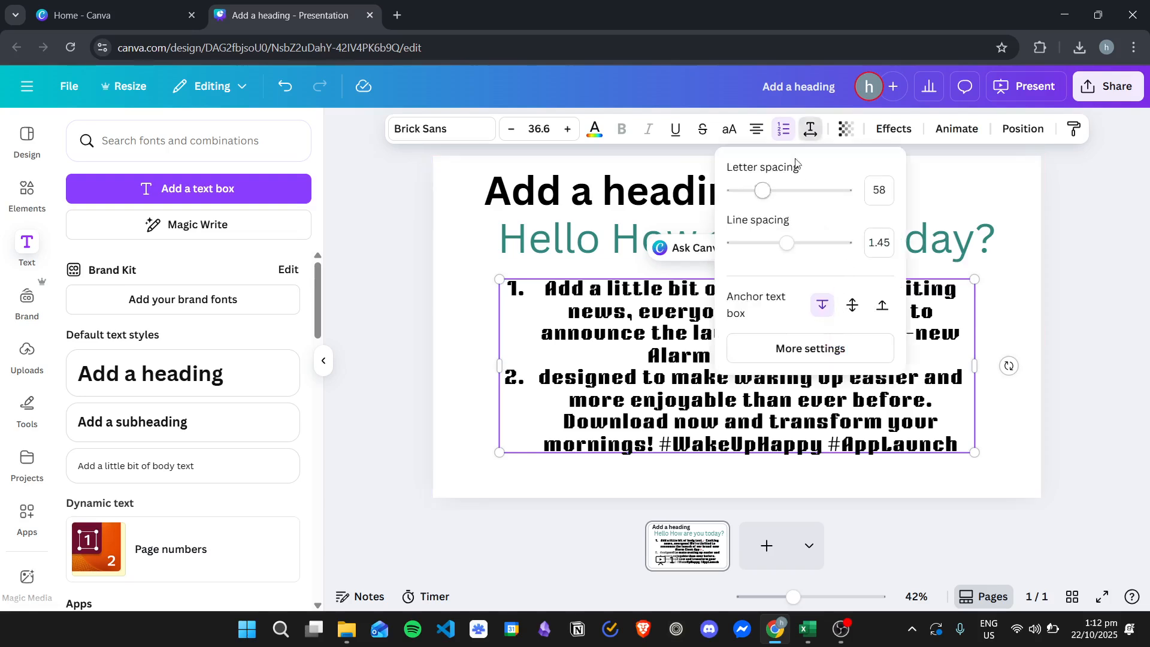
click(810, 129)
click(811, 129)
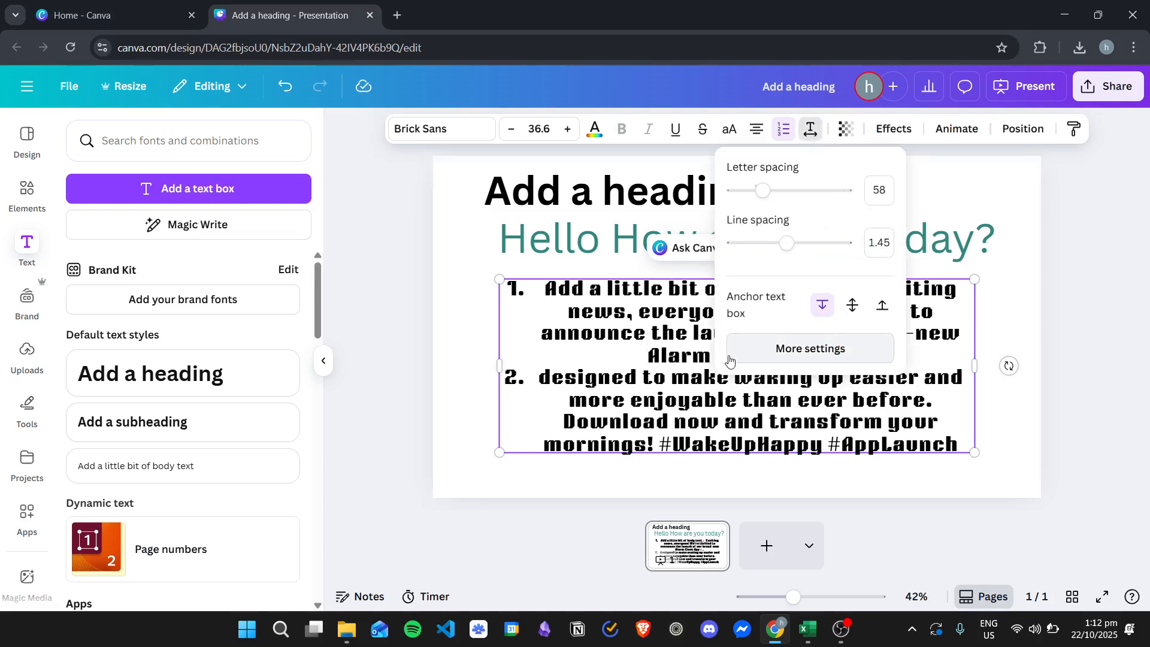
mouse_move(791, 247)
mouse_down()
mouse_move(843, 243)
mouse_move(749, 243)
mouse_move(790, 242)
mouse_up()
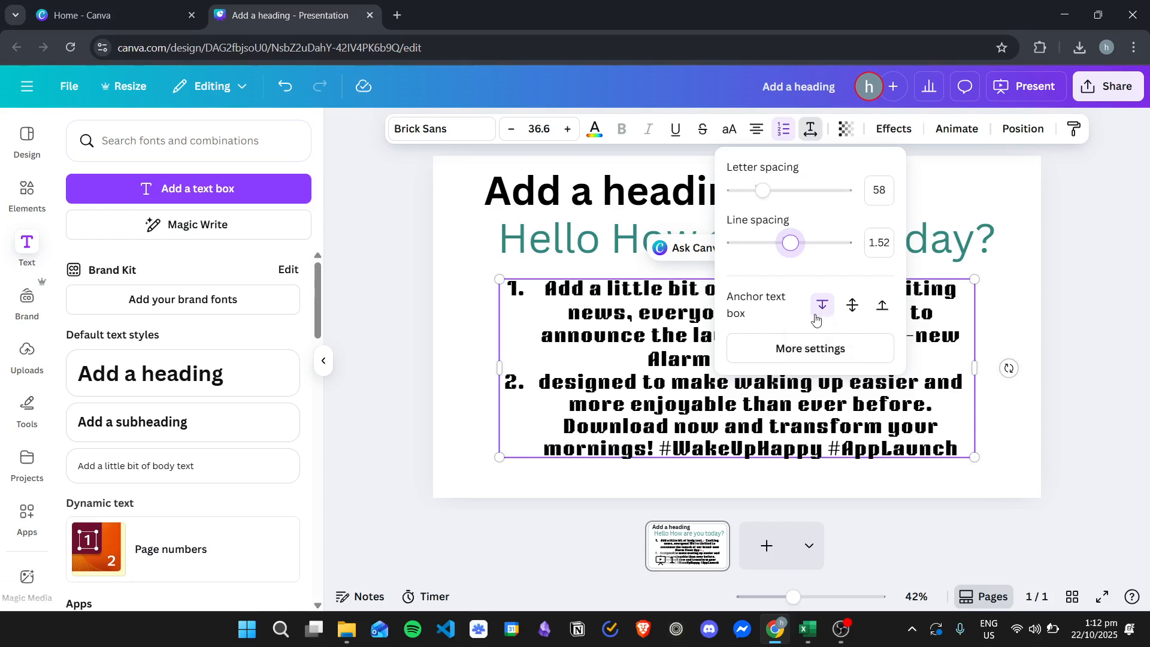
click(854, 306)
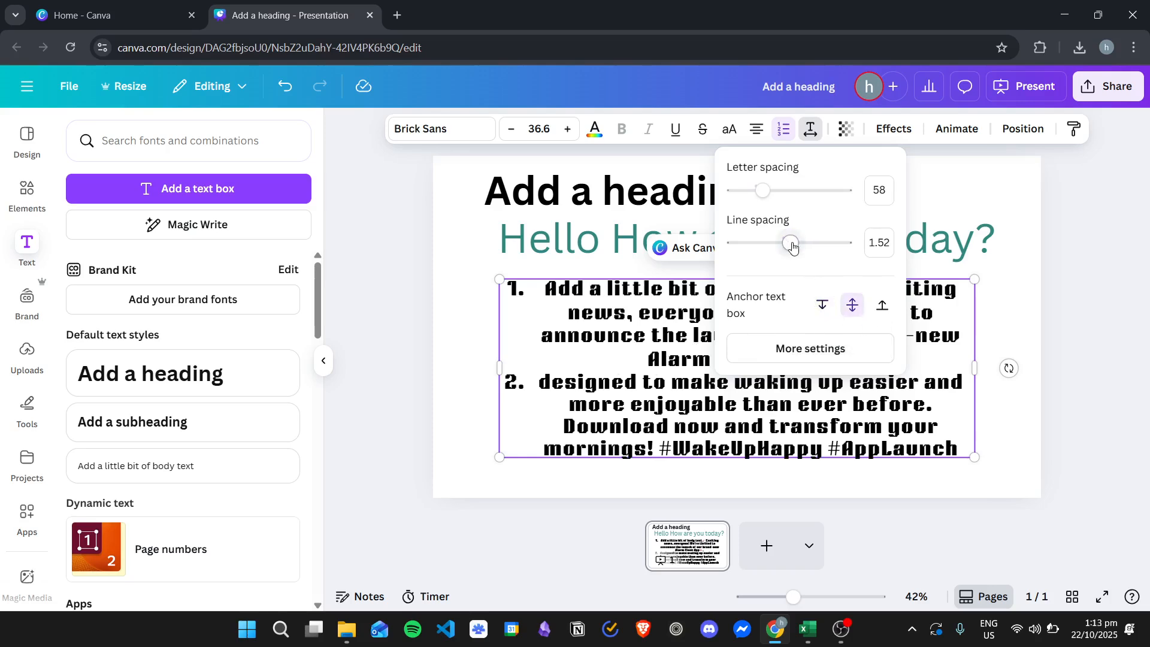
mouse_move(789, 243)
mouse_down()
mouse_move(874, 238)
mouse_move(790, 247)
mouse_up()
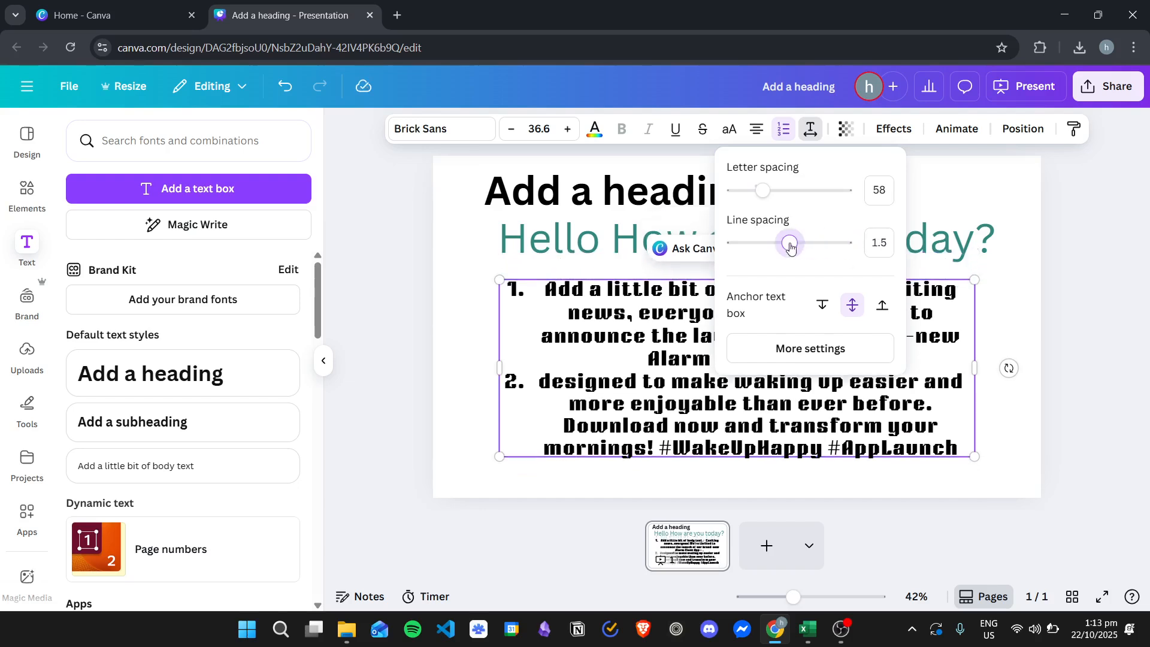
Try the bottom anchor with line spacing 2.5, reduce the first item's spacing to 1.43 and return to the top anchor
click(886, 307)
drag(789, 242, 860, 234)
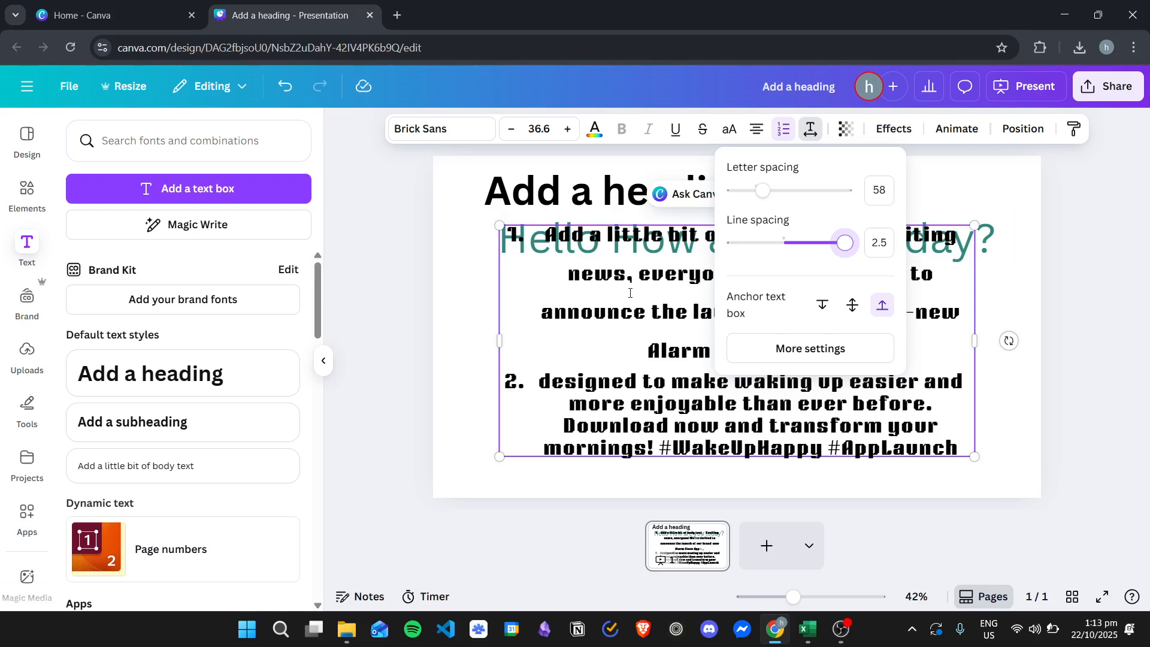
drag(845, 243, 787, 246)
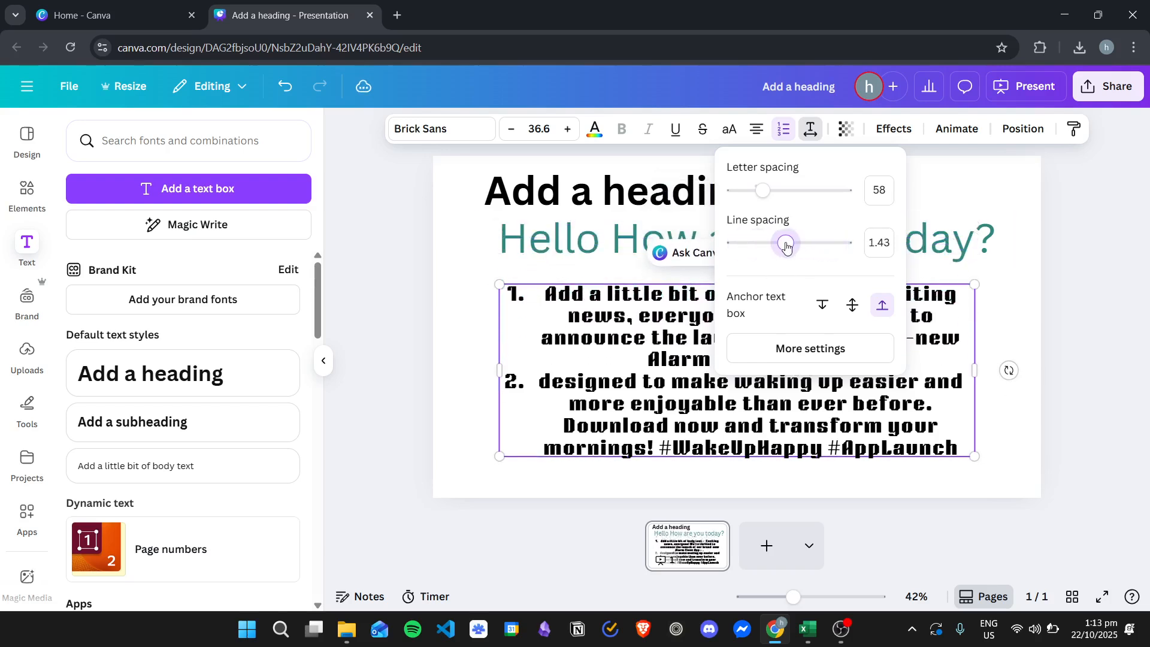
click(822, 305)
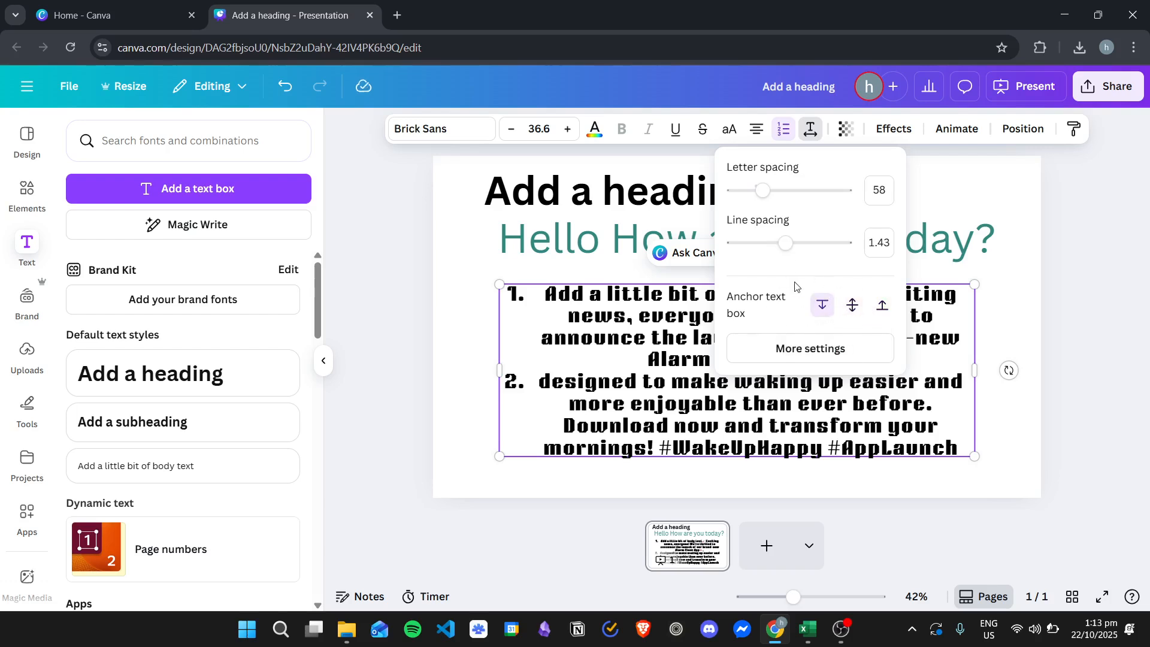
Make the entire first numbered item superscript through the advanced text settings
click(815, 350)
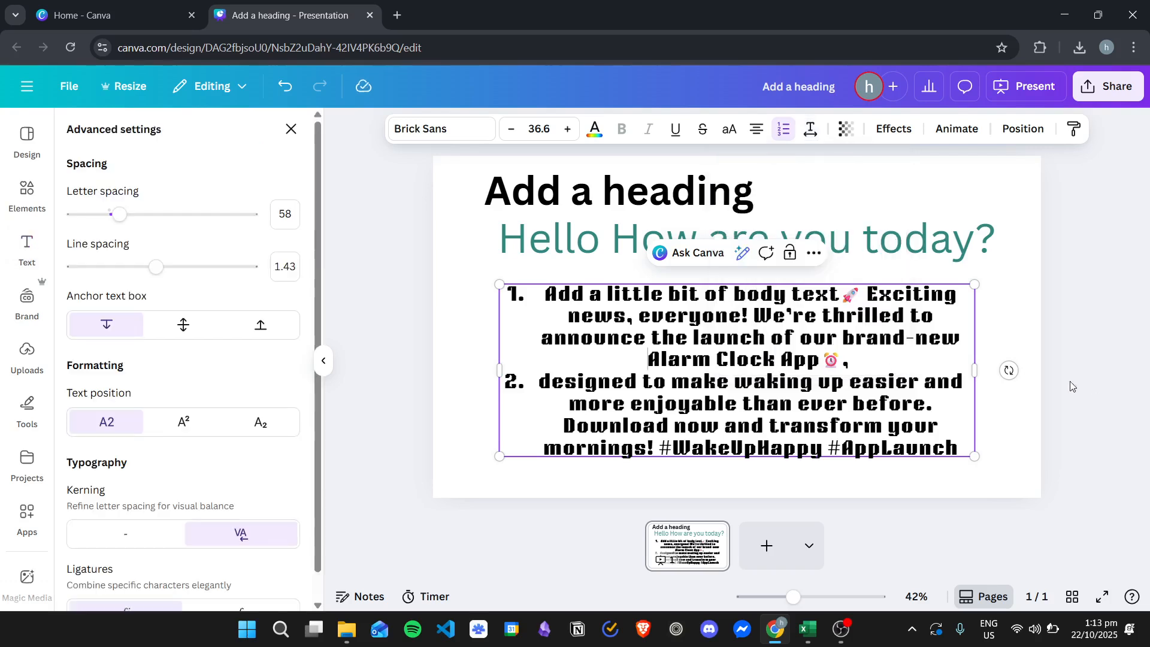
scroll(214, 363, down, 1)
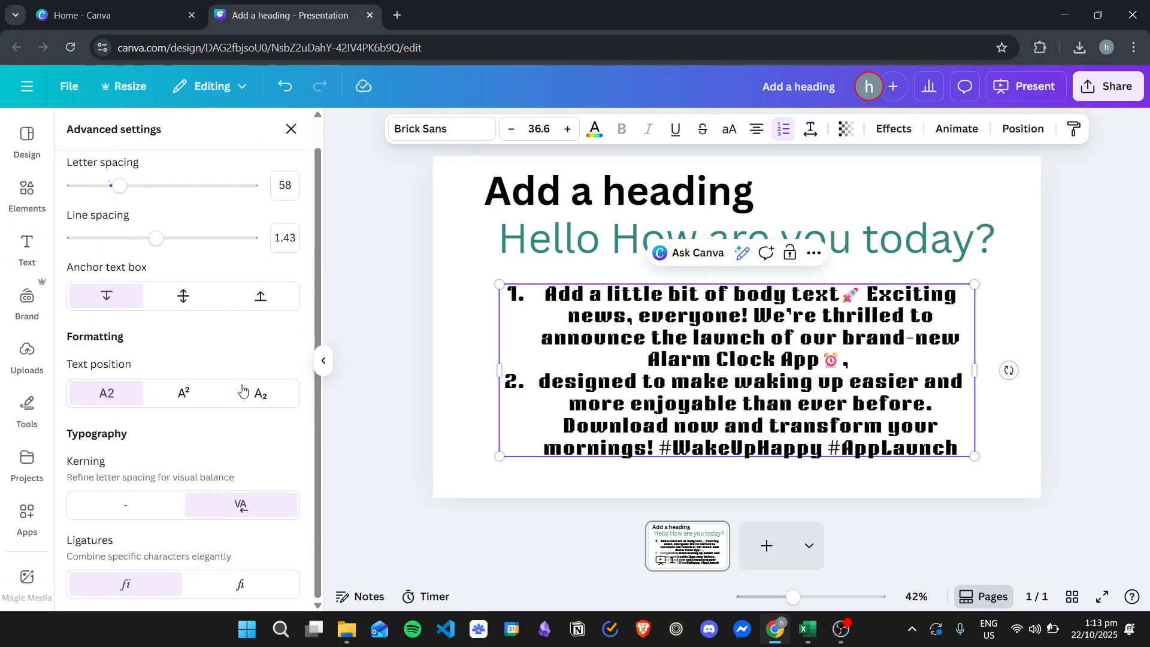
click(203, 402)
click(108, 394)
drag(853, 360, 543, 293)
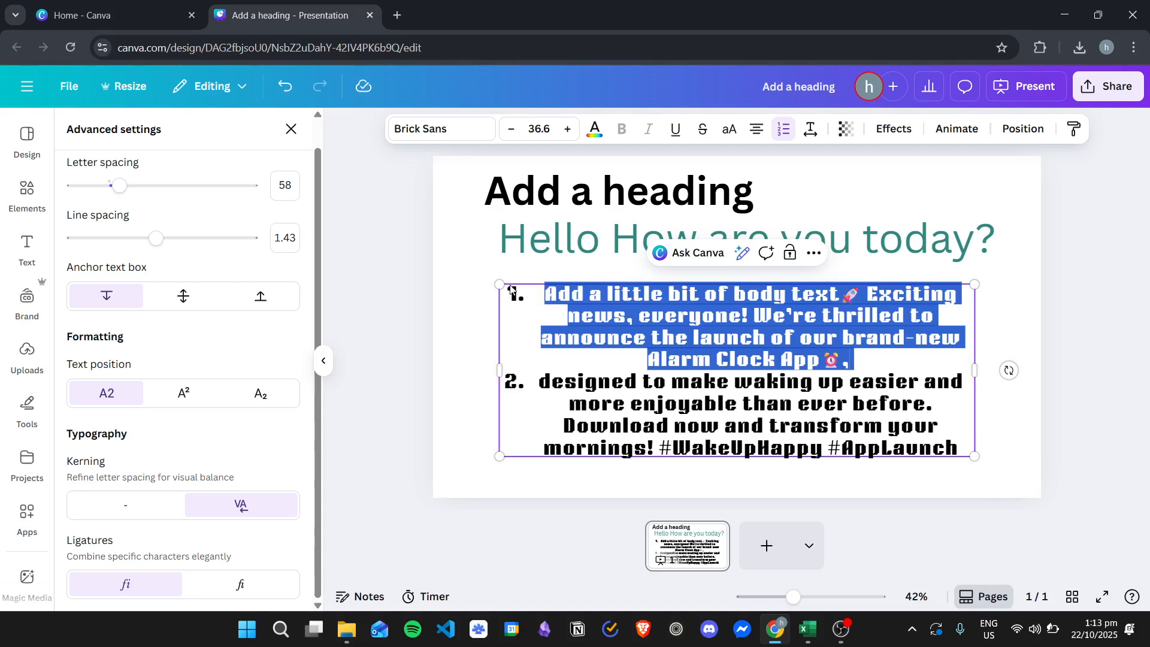
click(182, 393)
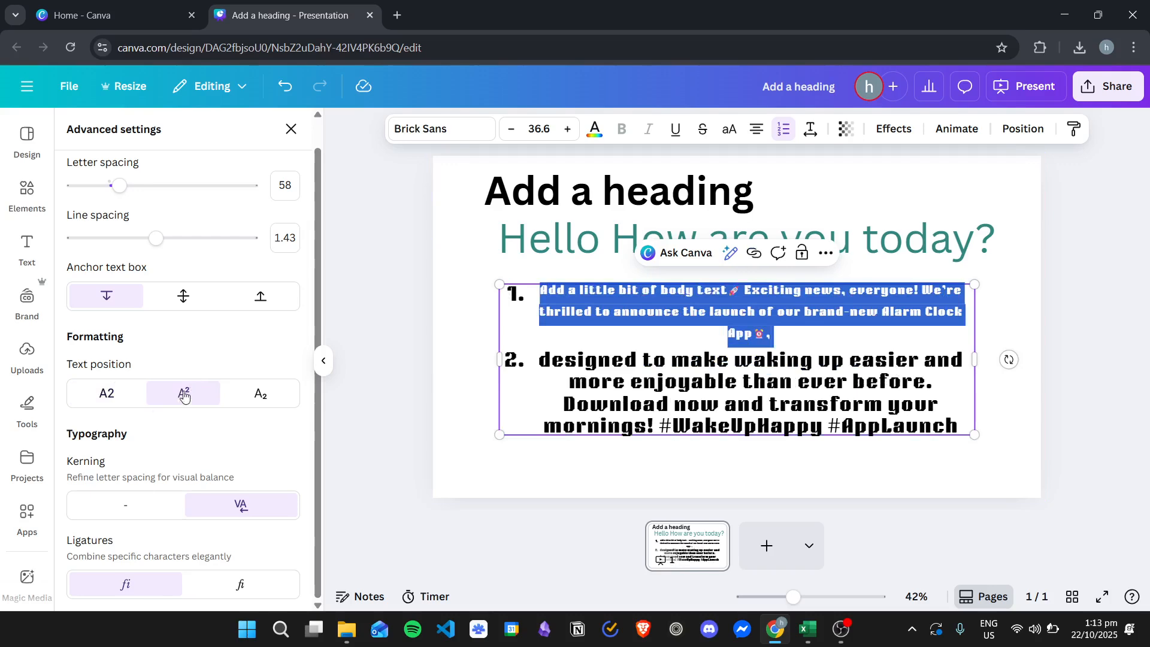
Try subscript on the first numbered item and return its text position to normal
click(261, 396)
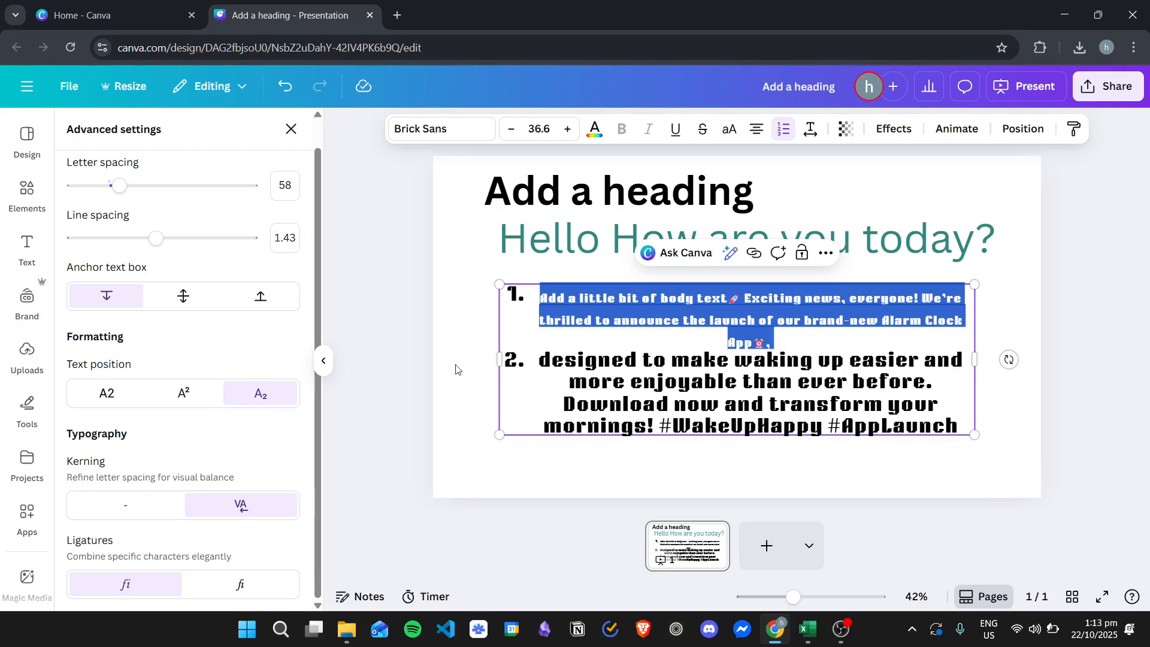
click(108, 395)
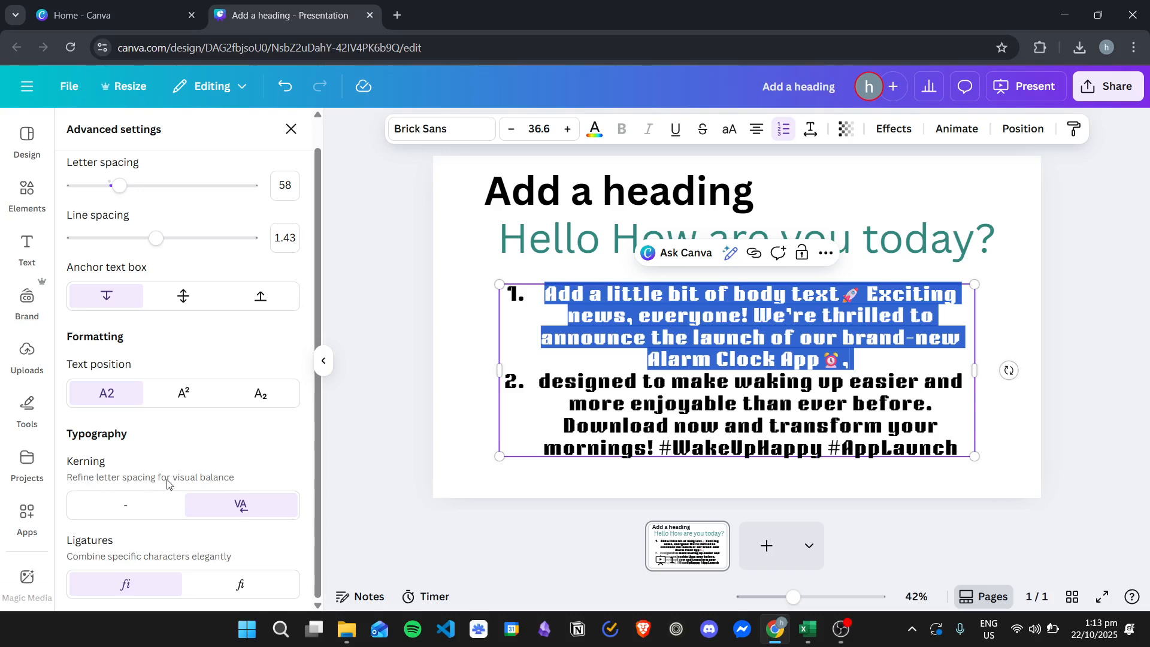
Turn kerning off and back on for the first numbered item and try the ligatures options
click(154, 514)
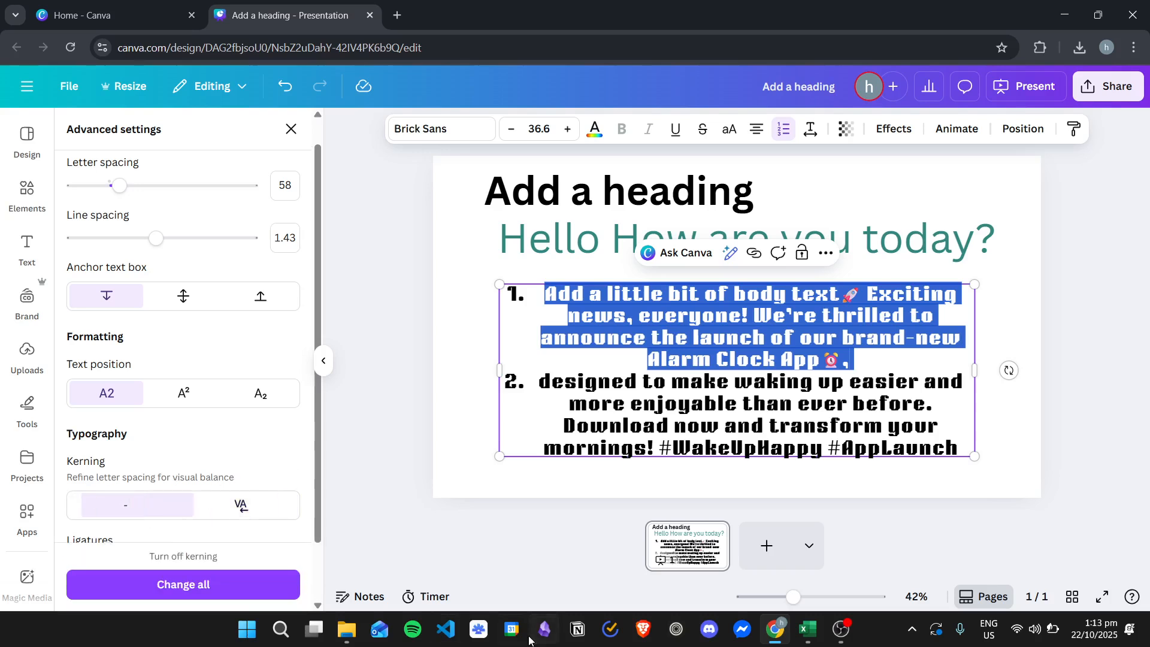
click(259, 511)
scroll(287, 443, down, 1)
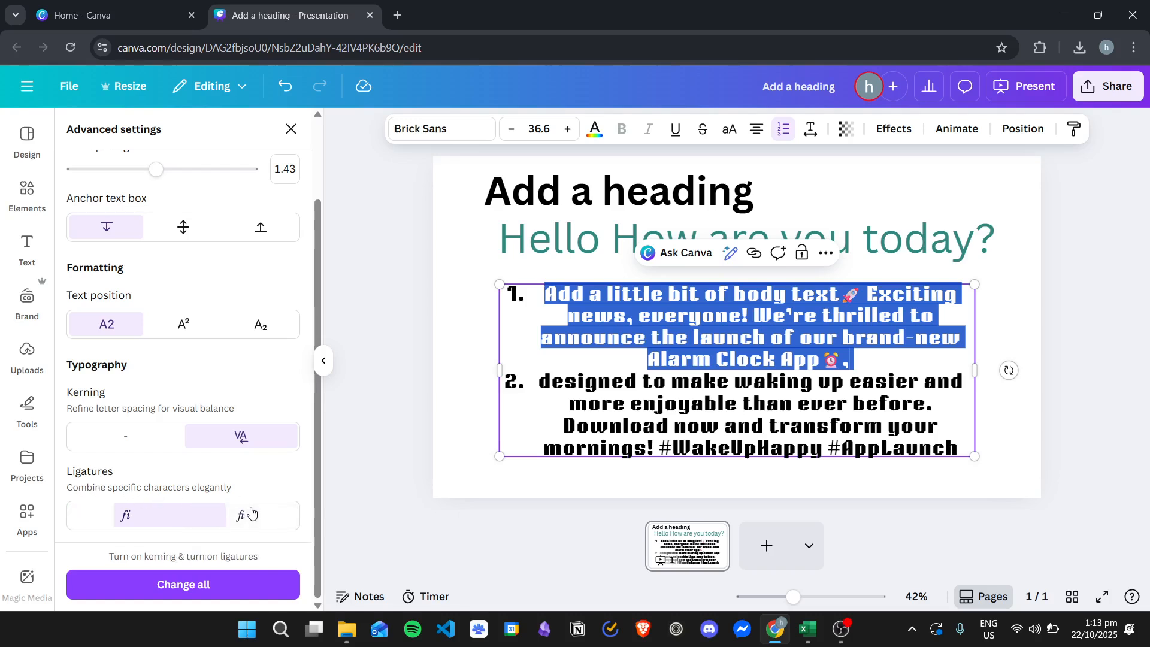
click(218, 520)
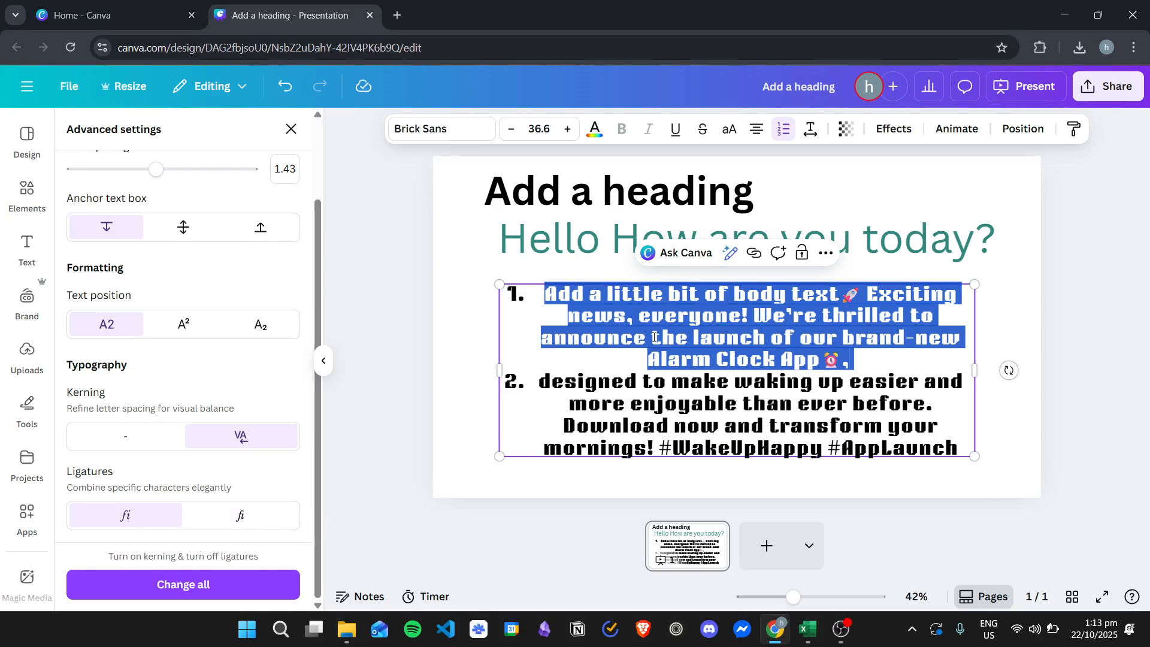
Remove the numbering from the "designed to make waking up easier" item and undo the removal
click(653, 359)
drag(657, 319, 732, 381)
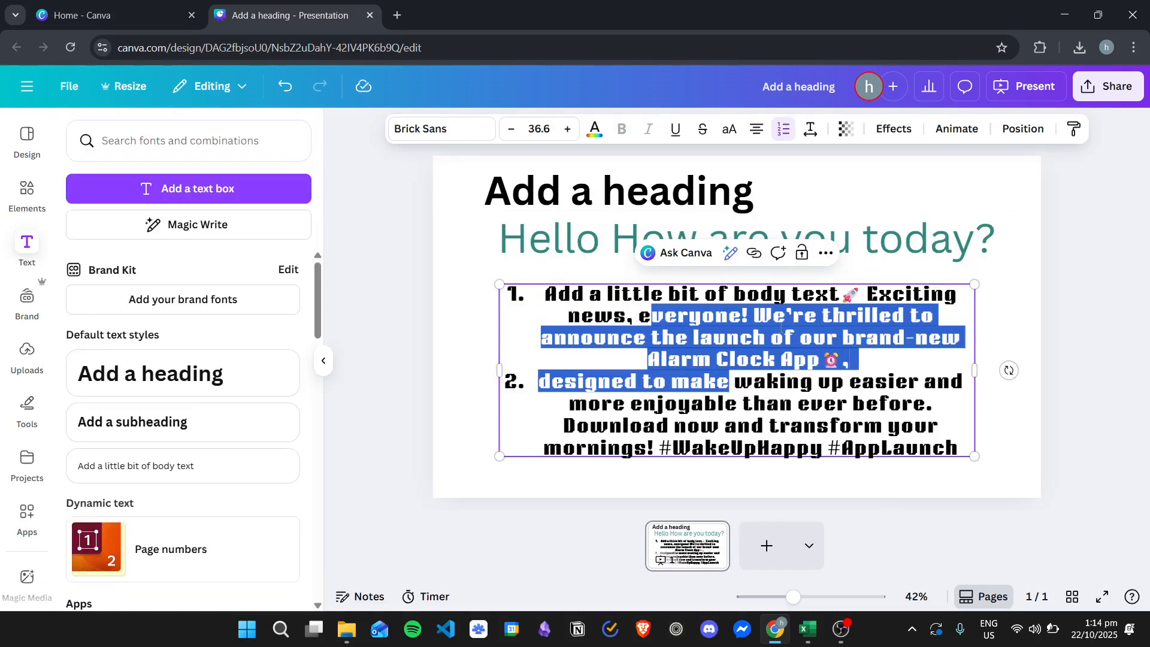
click(907, 377)
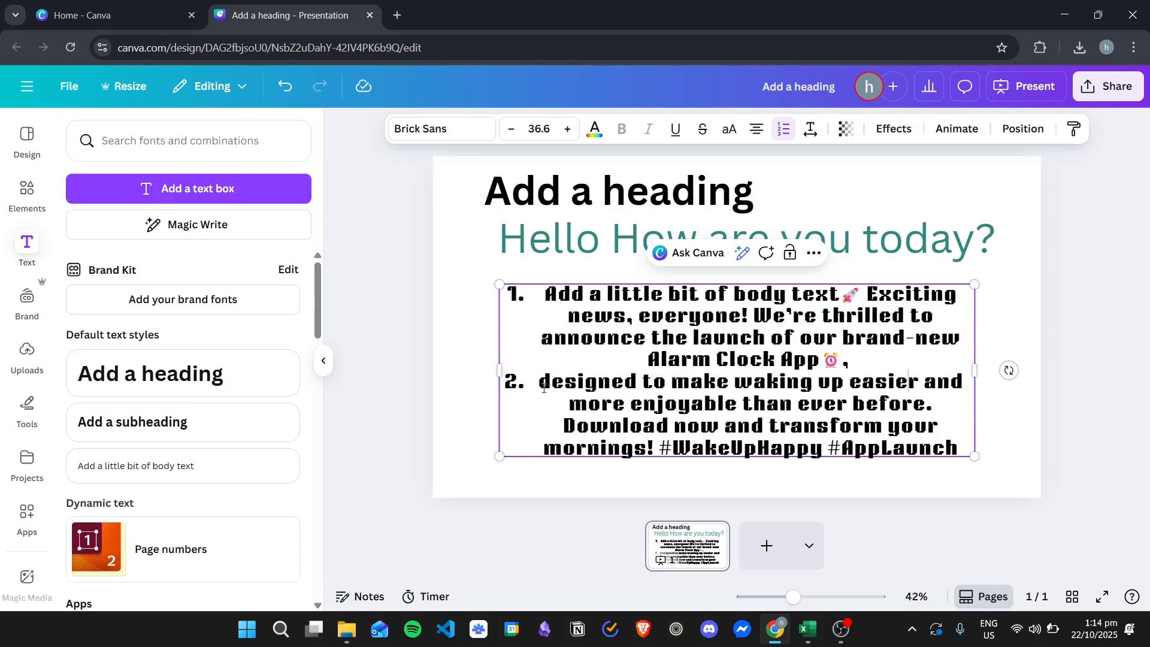
key(BackSpace)
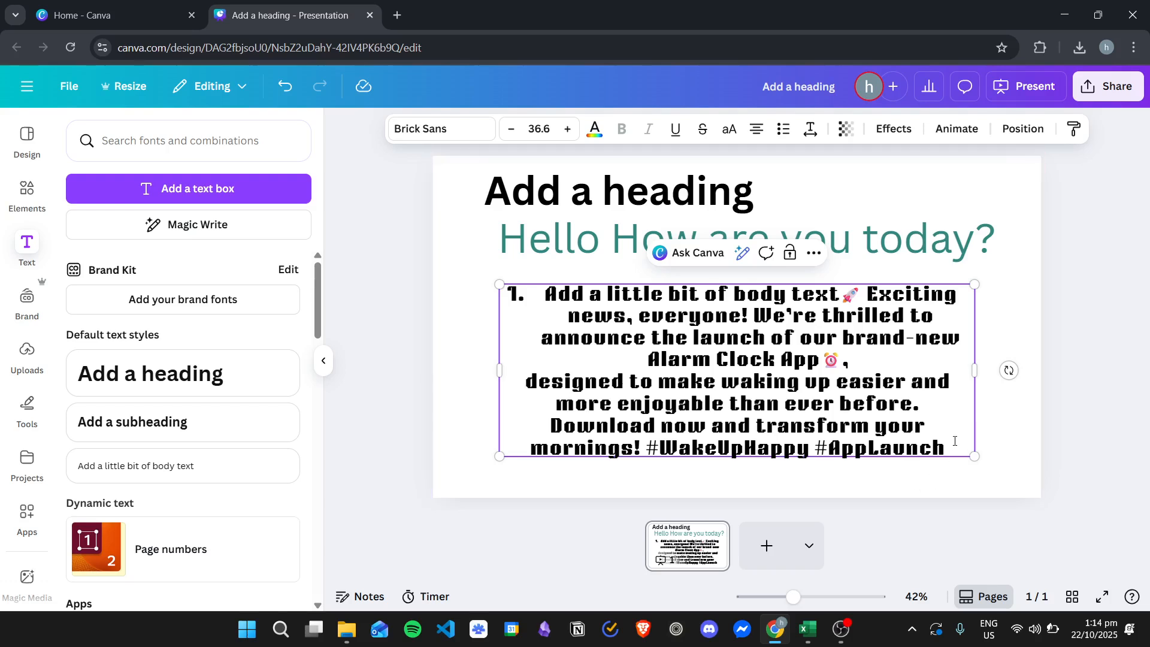
click(287, 87)
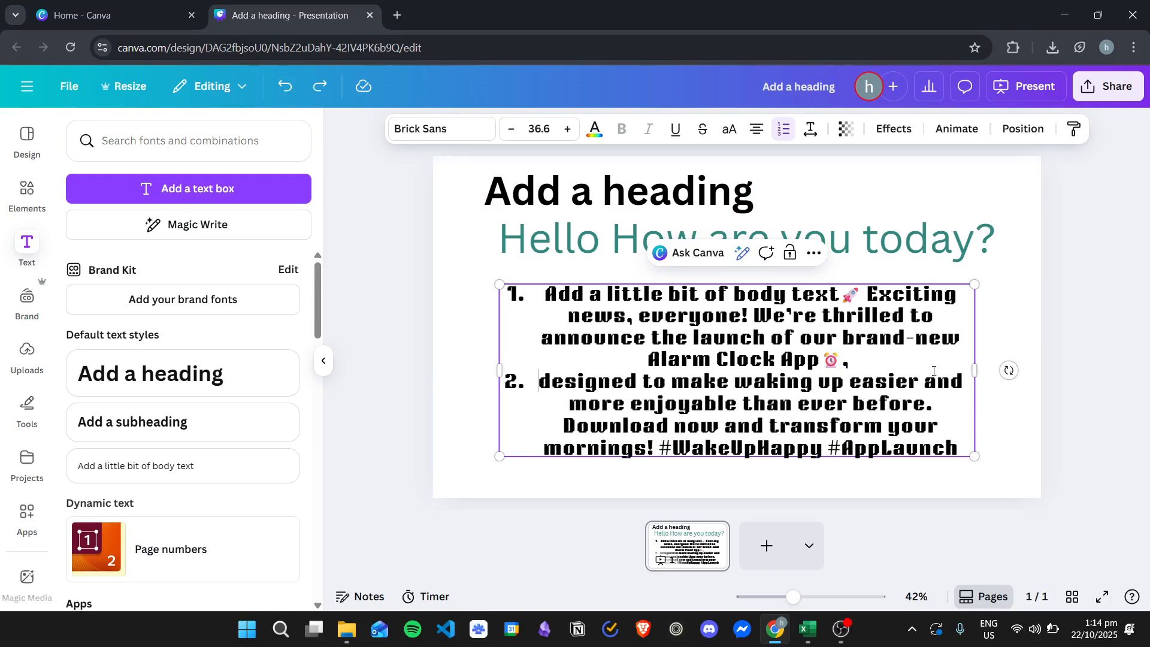
Cycle all the body text through the no-list, bulleted and numbered styles, ending on the numbered list
drag(958, 446, 542, 294)
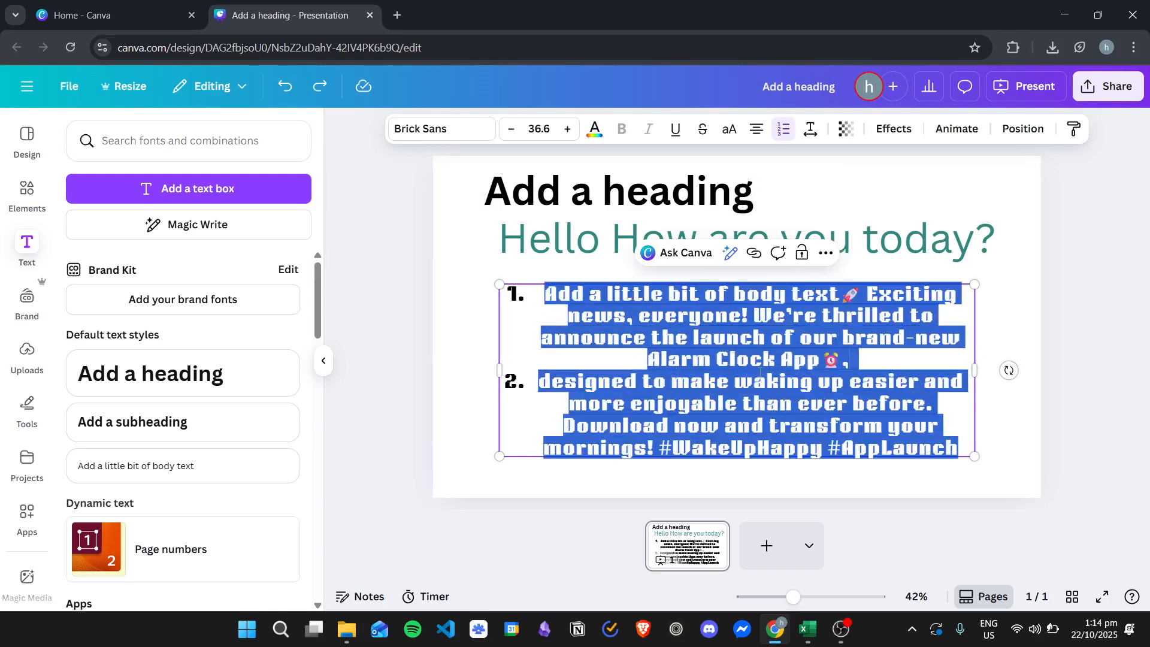
click(786, 137)
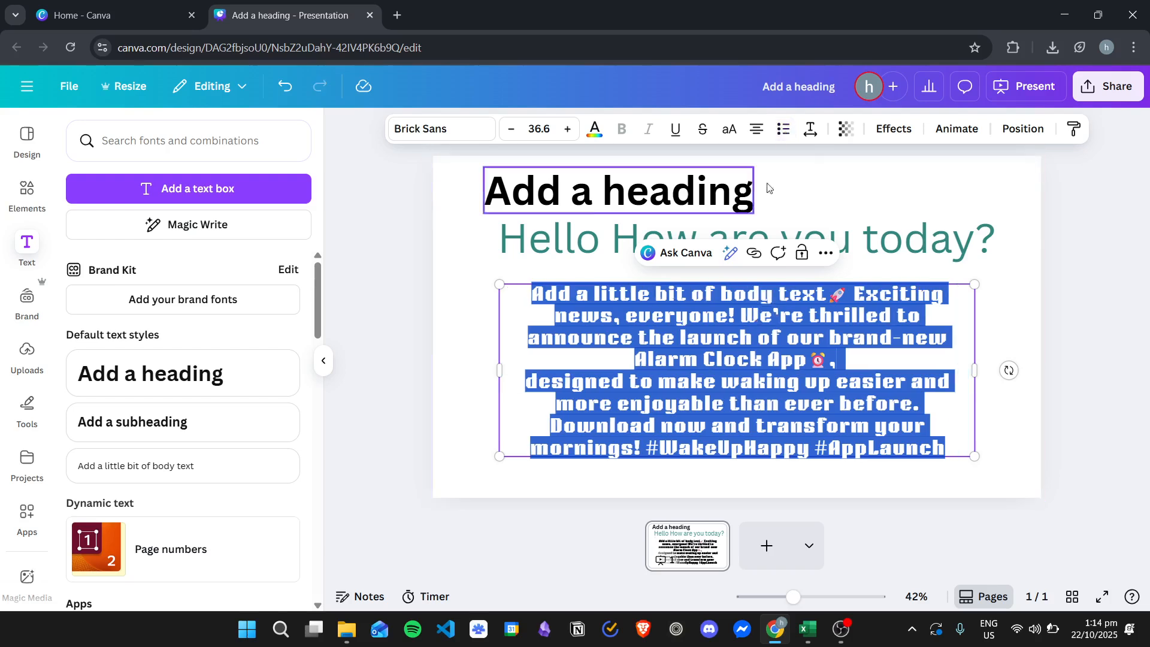
click(784, 132)
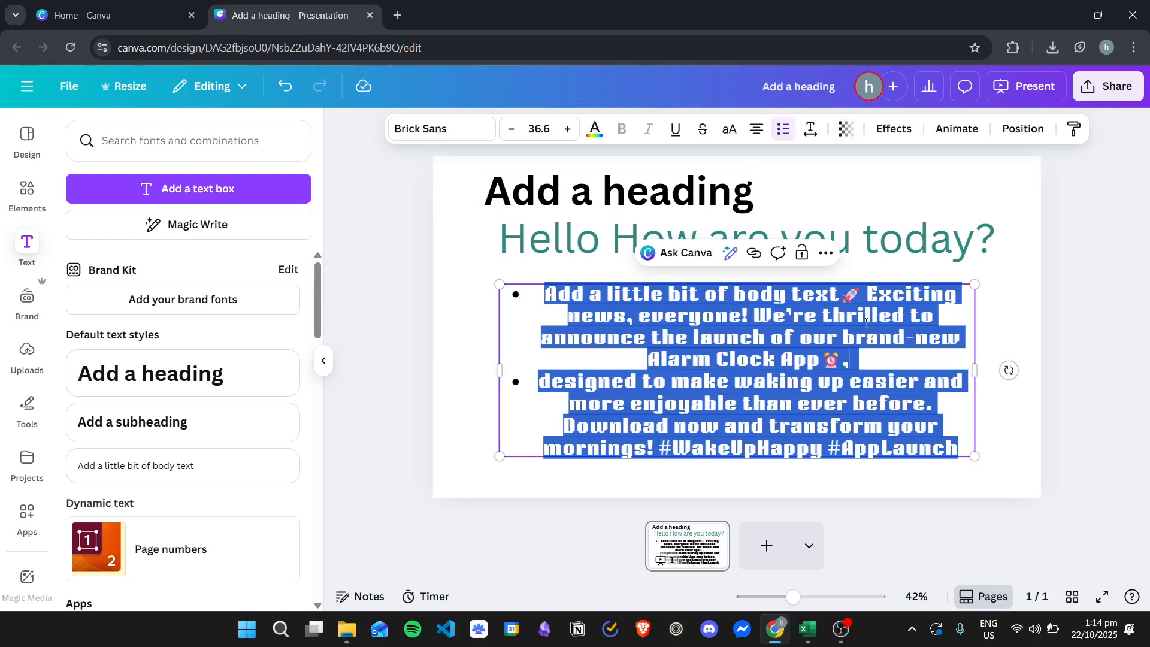
click(782, 131)
click(783, 129)
click(789, 128)
Lower the whole body text's transparency value to 0 and restore it to 100
click(861, 365)
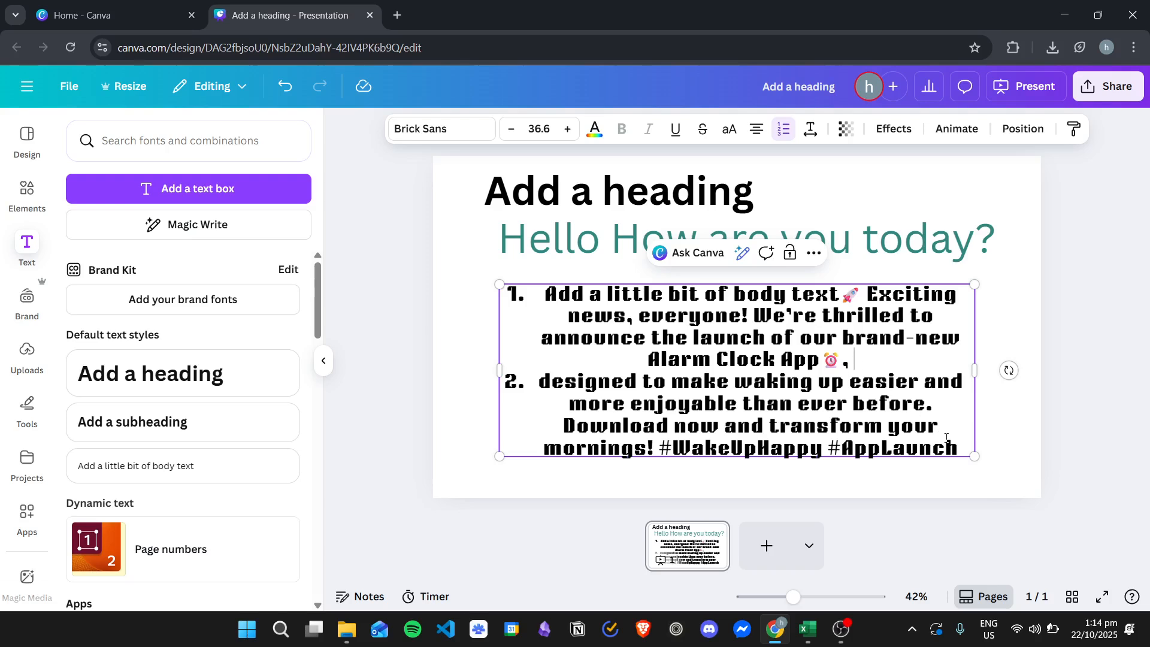
drag(946, 437, 659, 264)
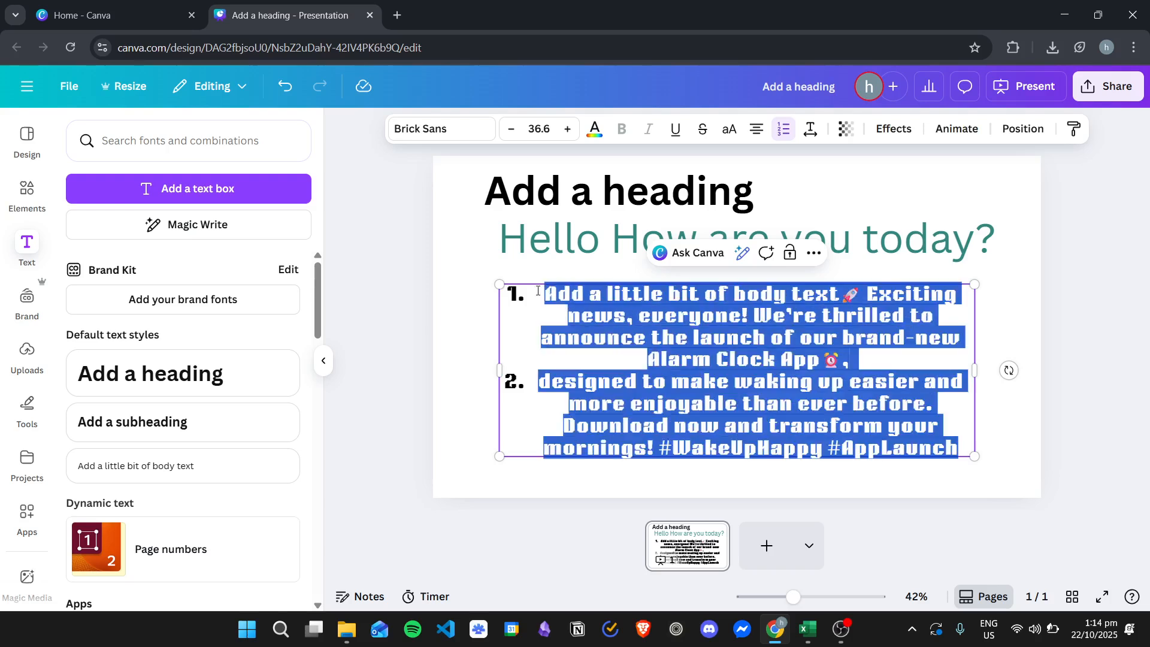
click(849, 135)
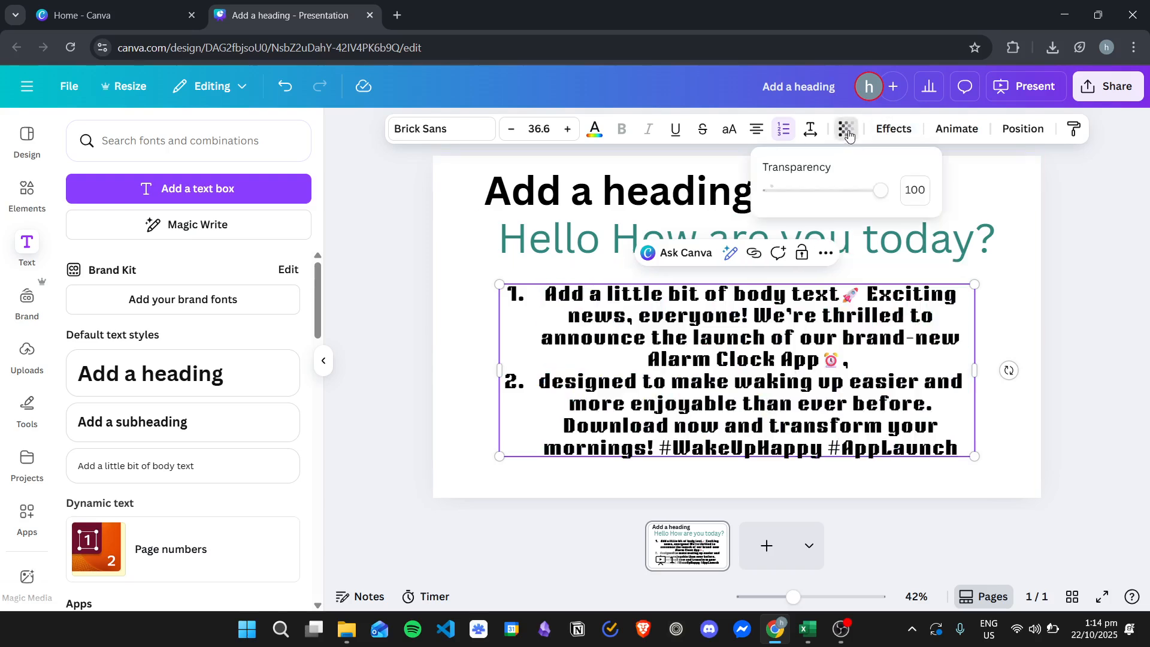
drag(879, 195, 758, 188)
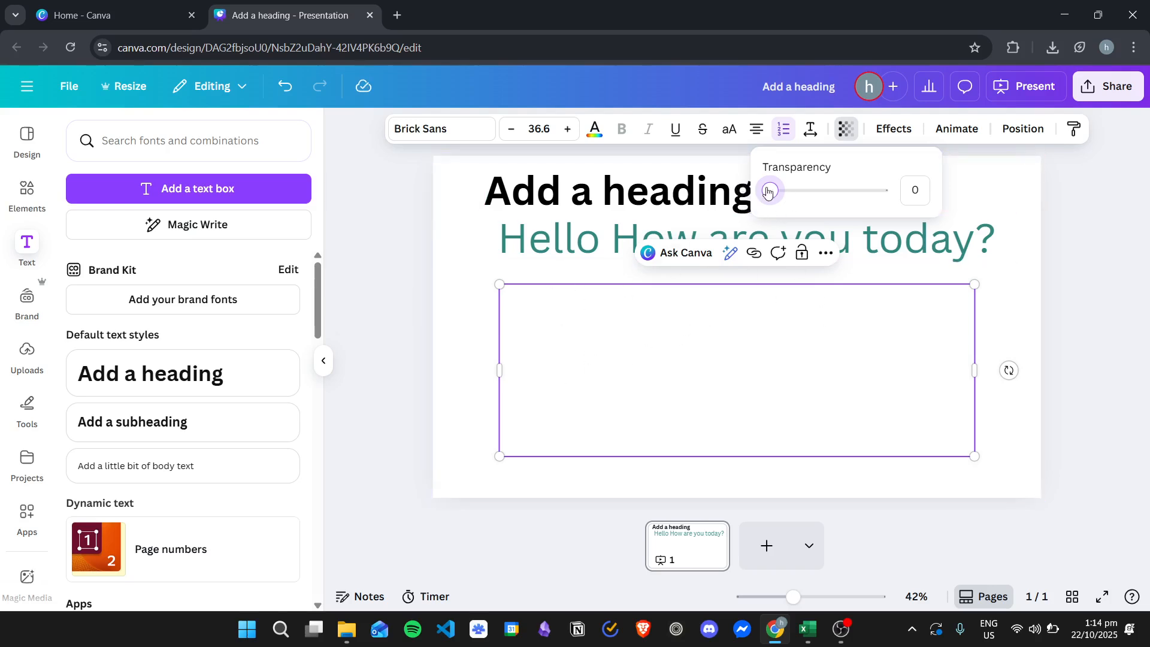
drag(767, 191, 885, 190)
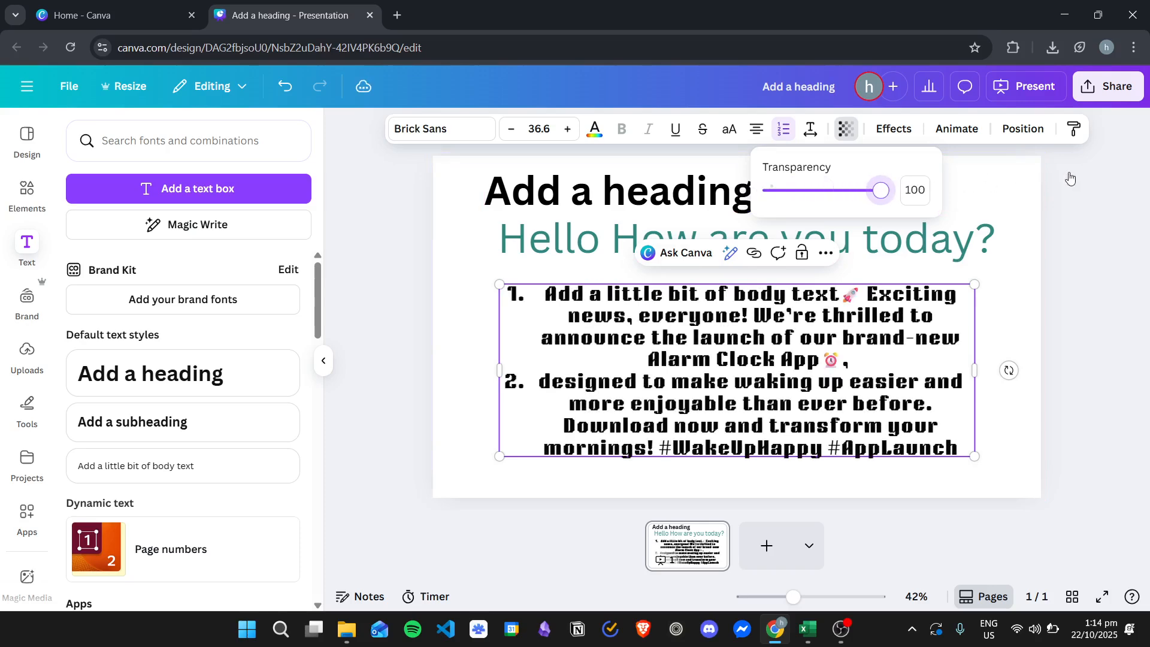
click(1019, 285)
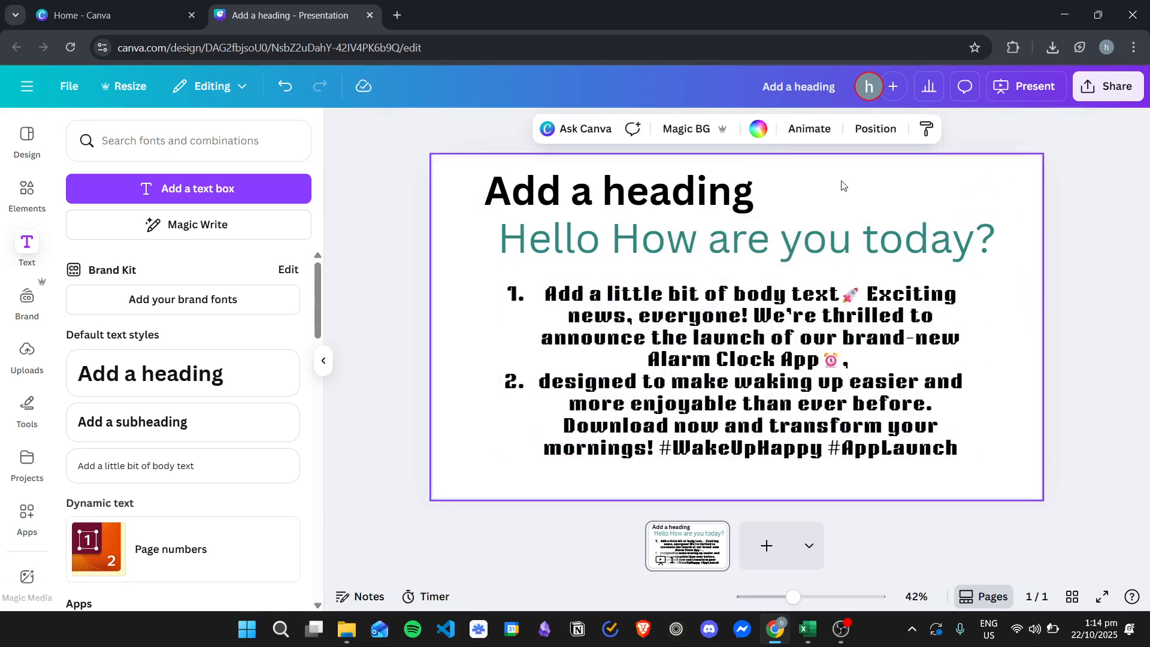
Replace the "Add a heading" text with "Header" and move it down to just above the green greeting line
click(700, 194)
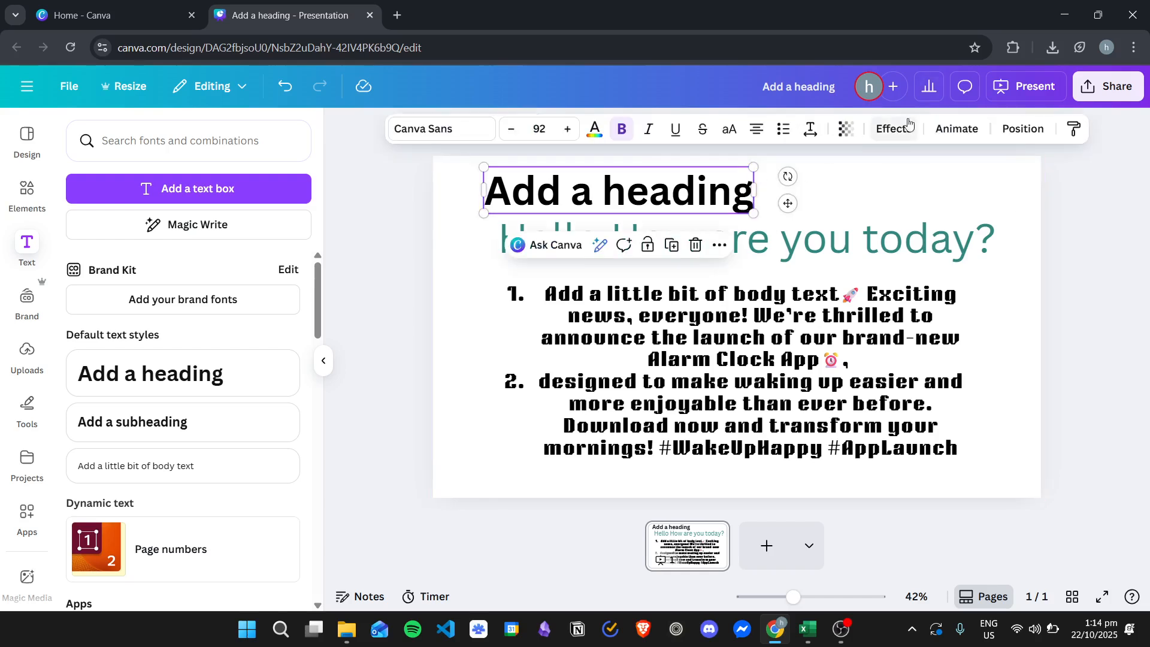
click(809, 242)
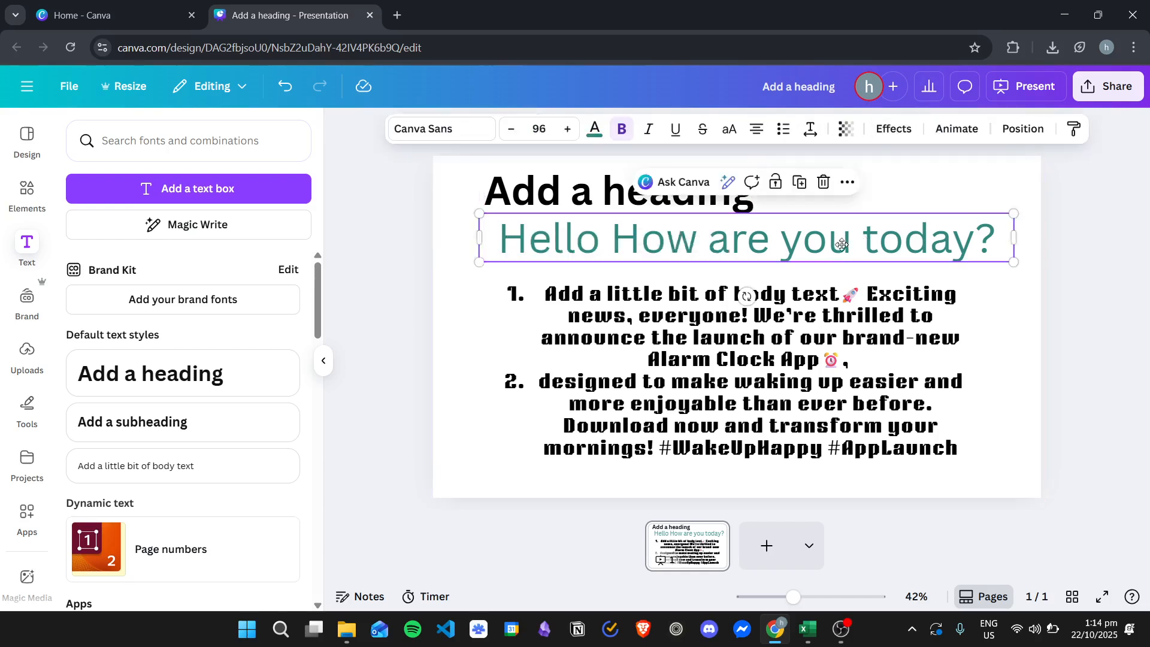
click(552, 197)
click(661, 193)
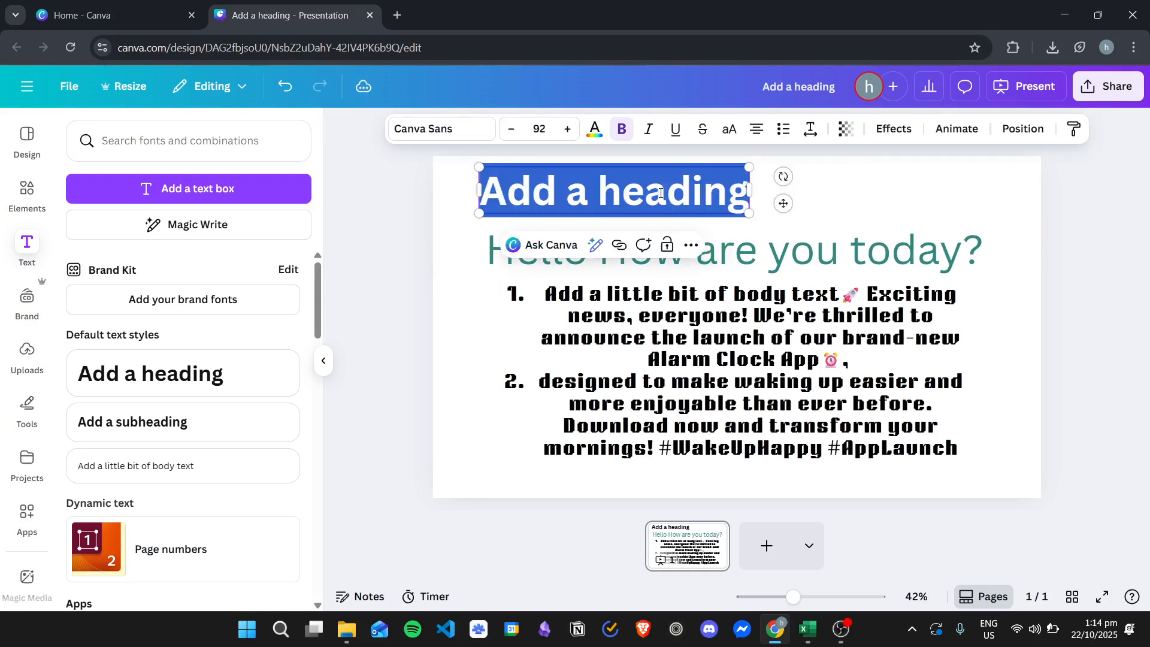
text(Header)
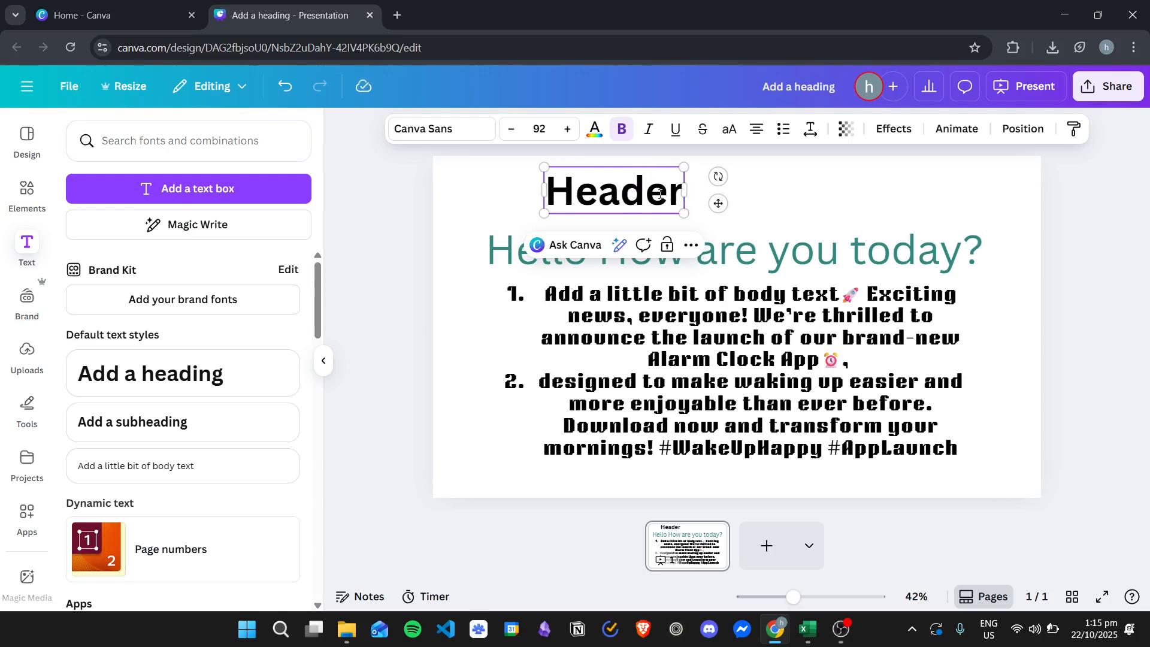
click(791, 205)
drag(611, 191, 606, 203)
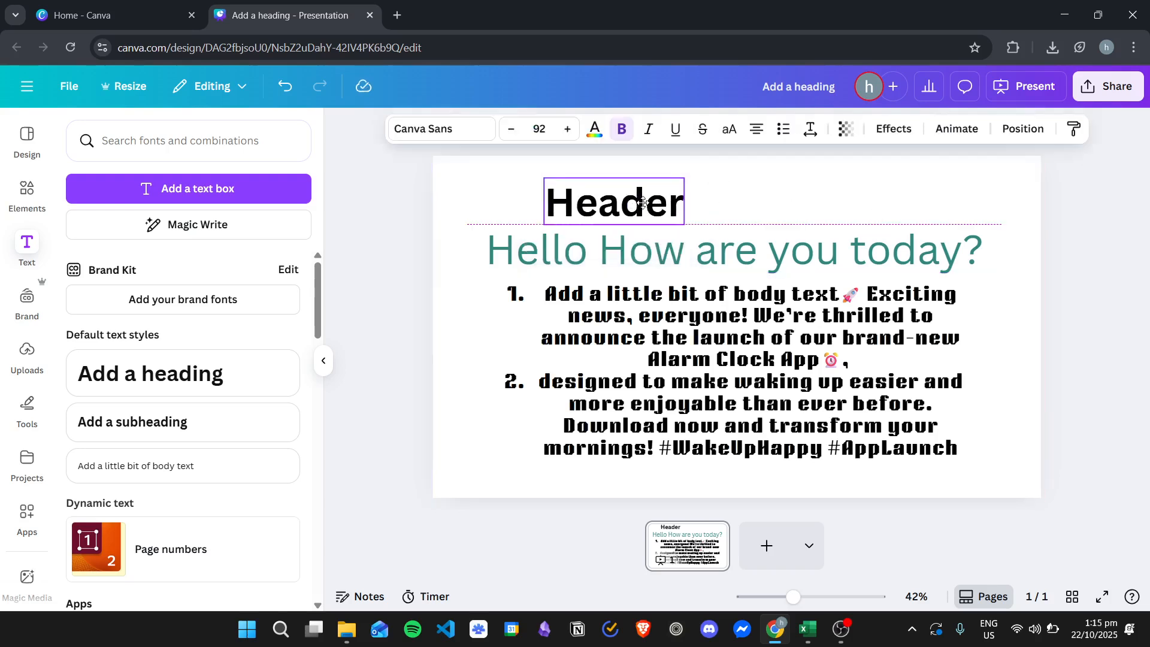
Try the Shadow, Lift, Hollow, Splice and Outline effect styles on the "Header" text
click(905, 132)
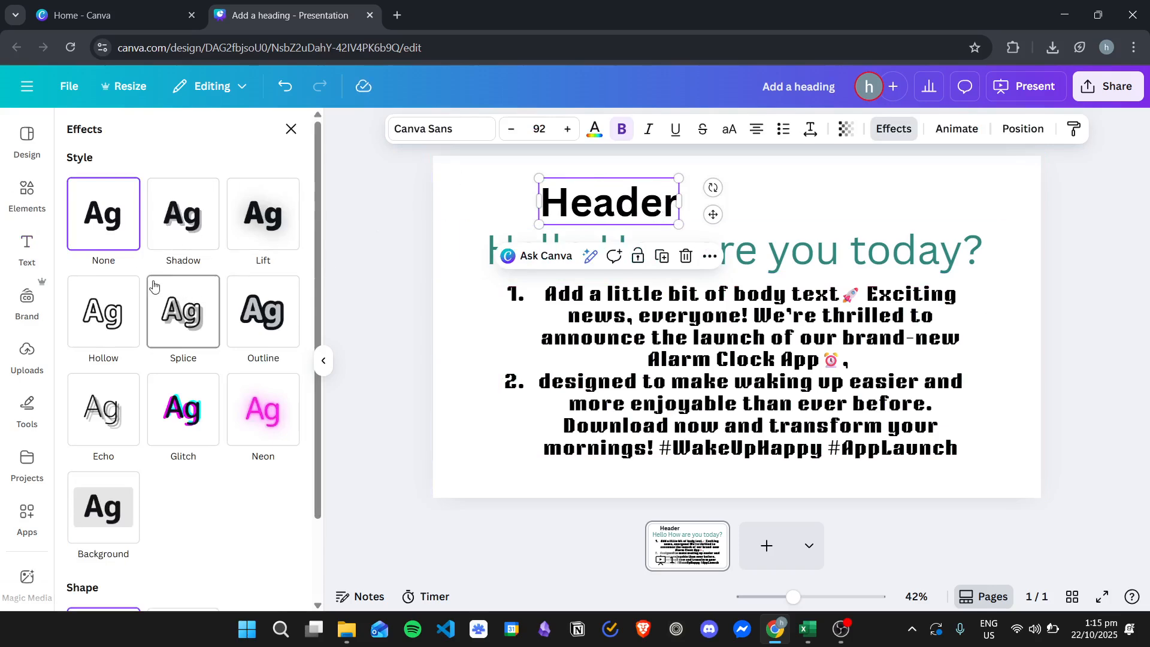
click(205, 229)
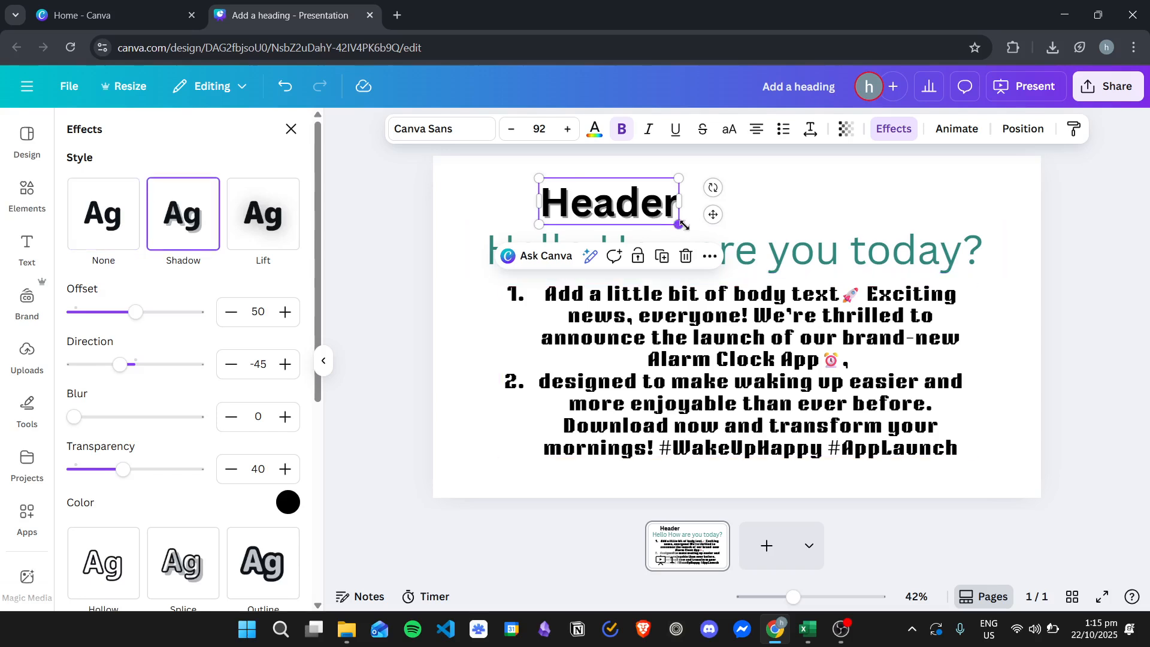
click(290, 228)
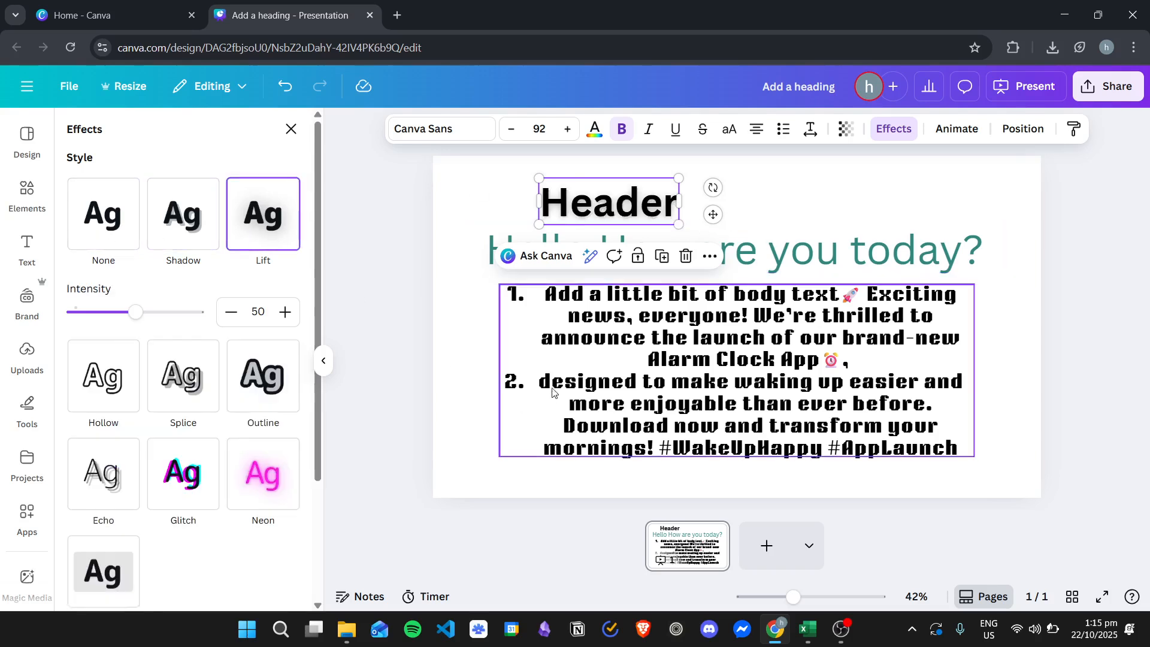
click(108, 388)
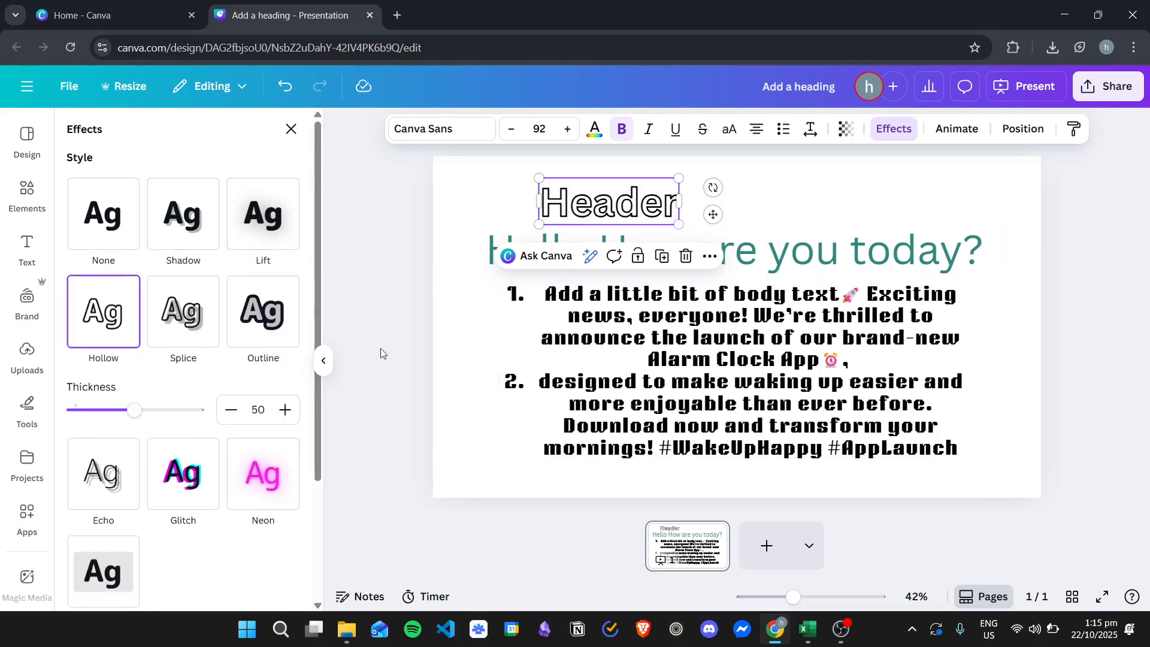
click(186, 319)
click(263, 320)
scroll(210, 335, down, 3)
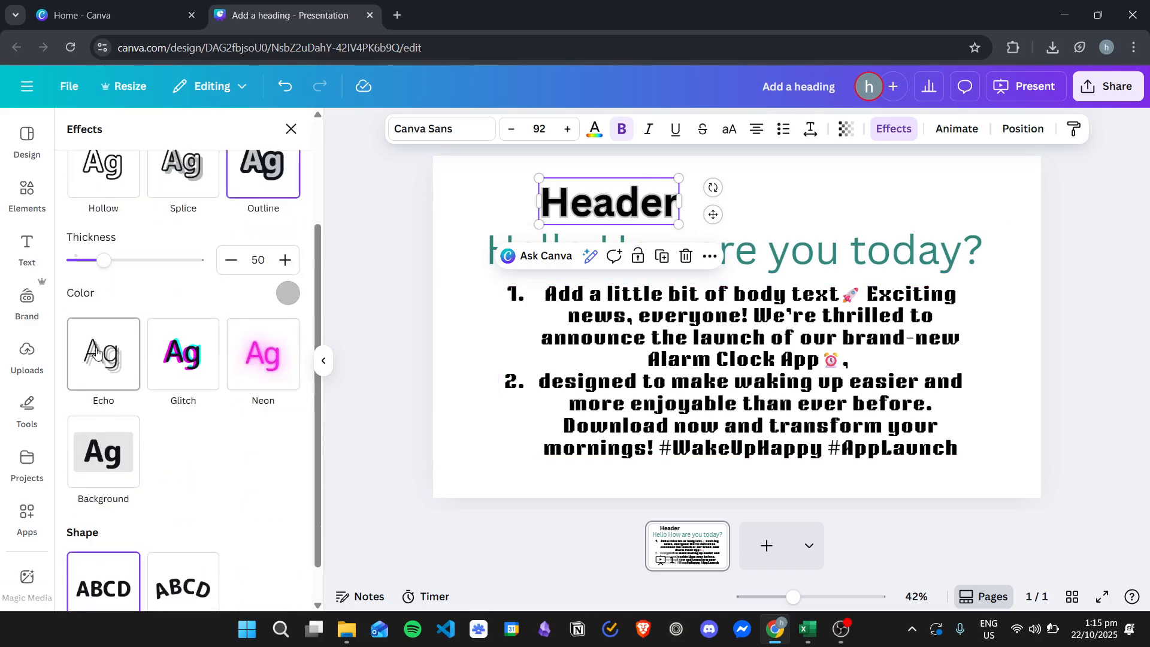
Try the Echo, Glitch, Neon and Background effect styles on the "Header" text
click(111, 353)
click(185, 275)
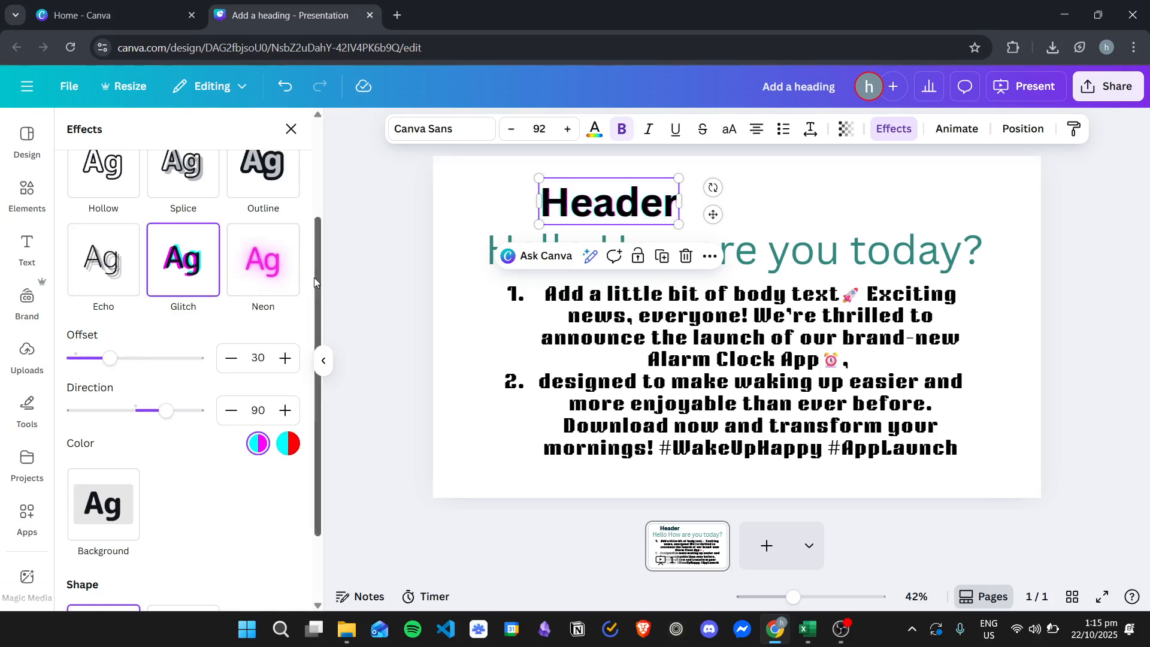
click(265, 276)
click(96, 430)
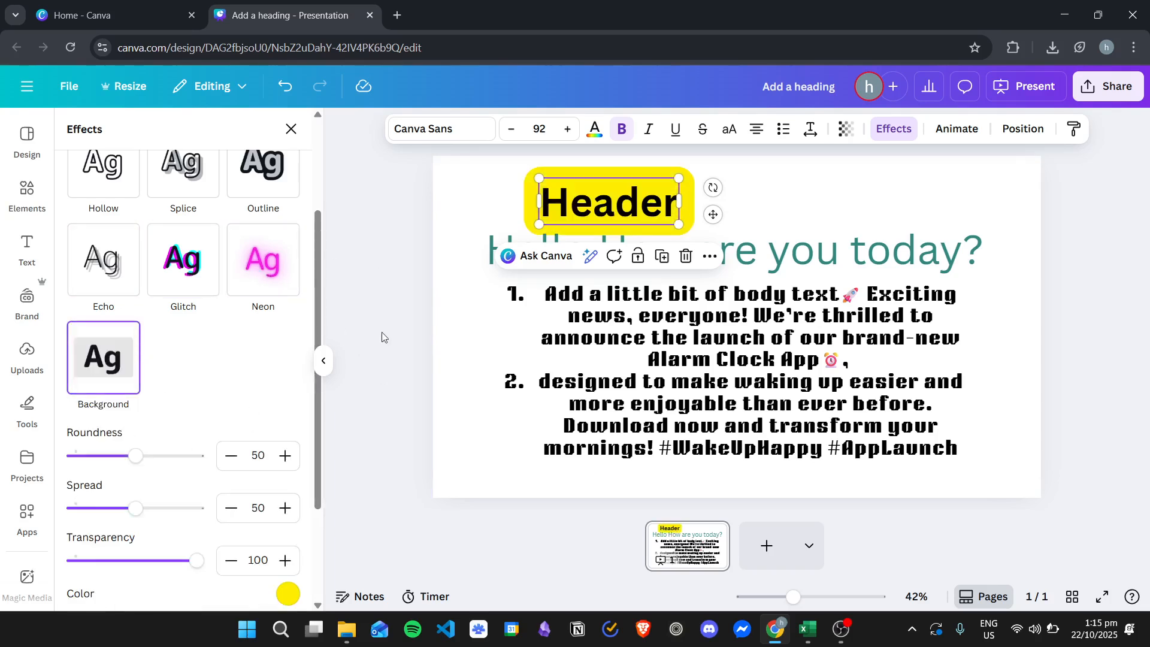
Apply the Curve shape to the "Header" text and enlarge it to font size 207
scroll(110, 407, down, 3)
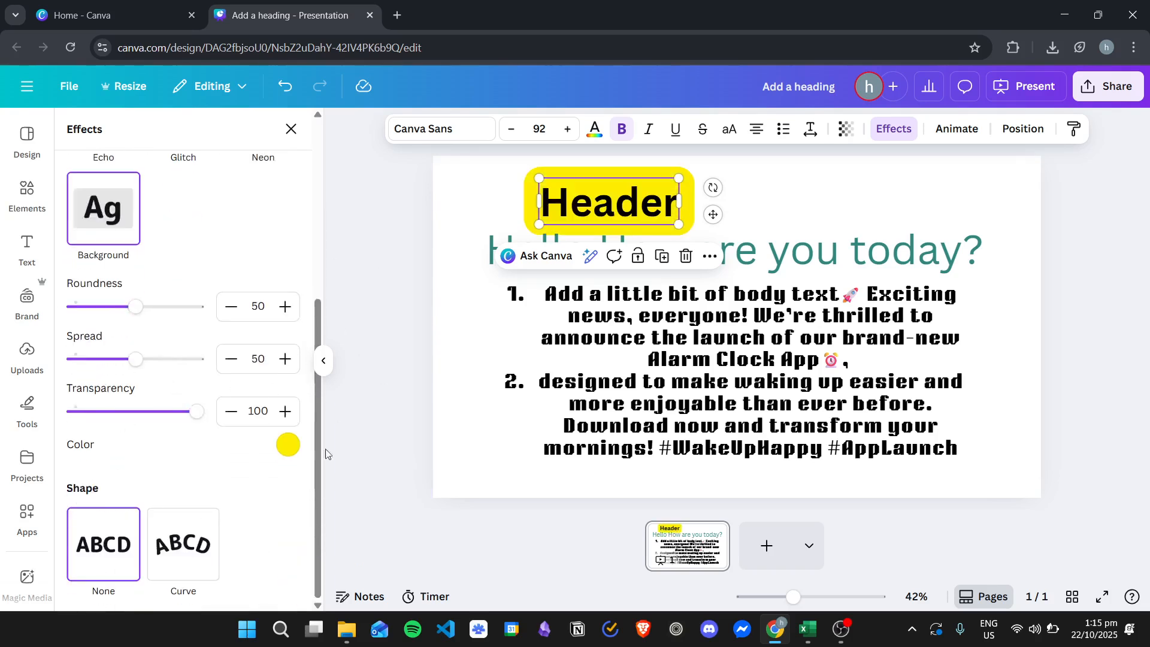
click(194, 559)
drag(686, 250, 878, 339)
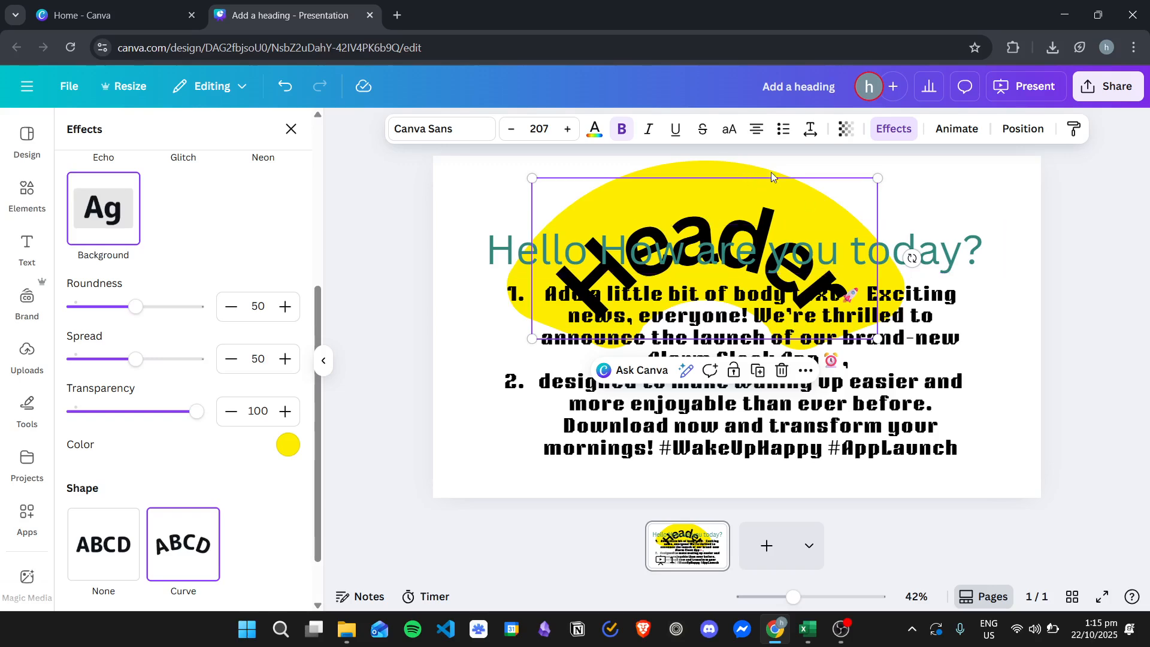
Remove the curved heading's Background style, try Shadow and apply the Lift effect
scroll(160, 421, up, 5)
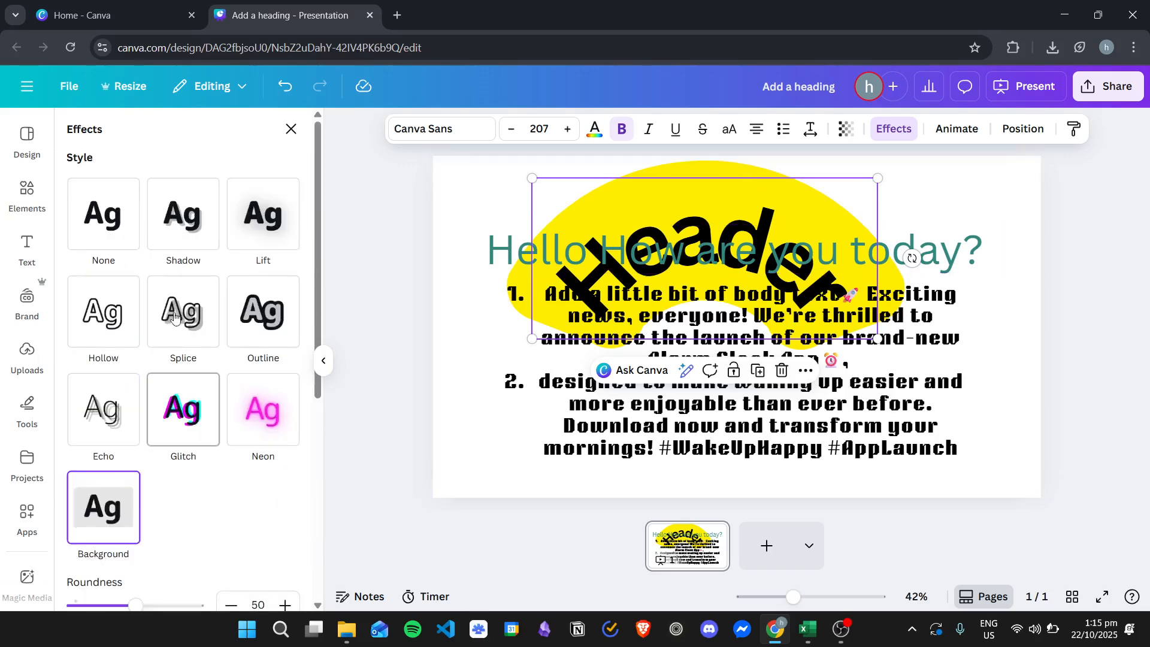
click(123, 216)
click(183, 234)
click(264, 225)
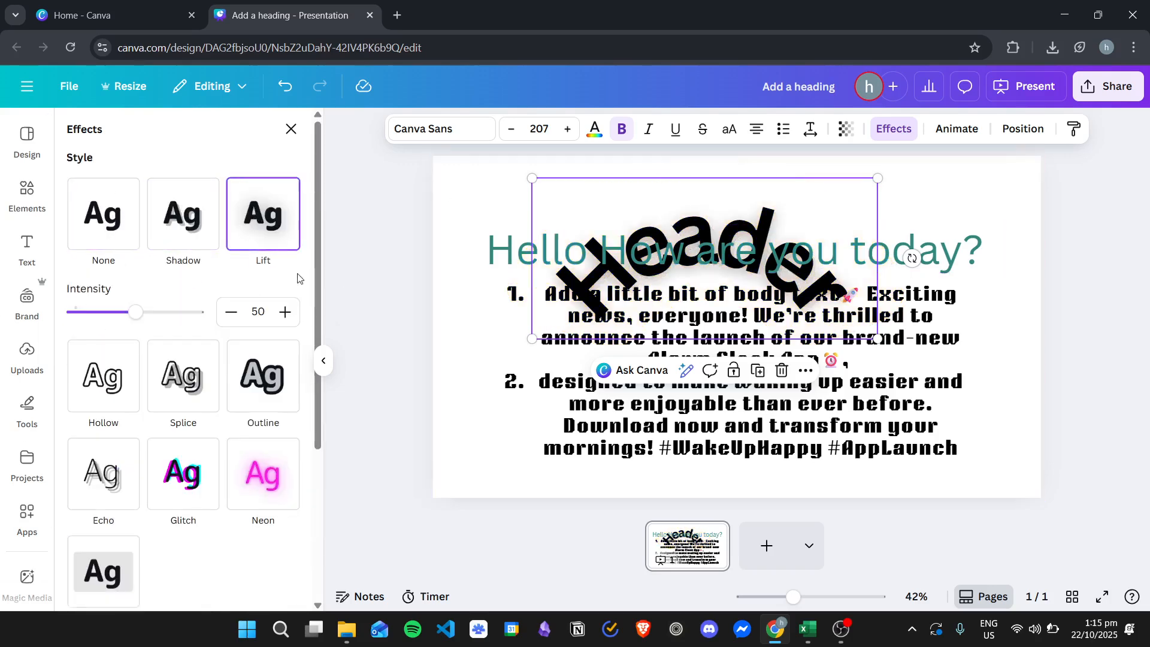
scroll(150, 359, down, 5)
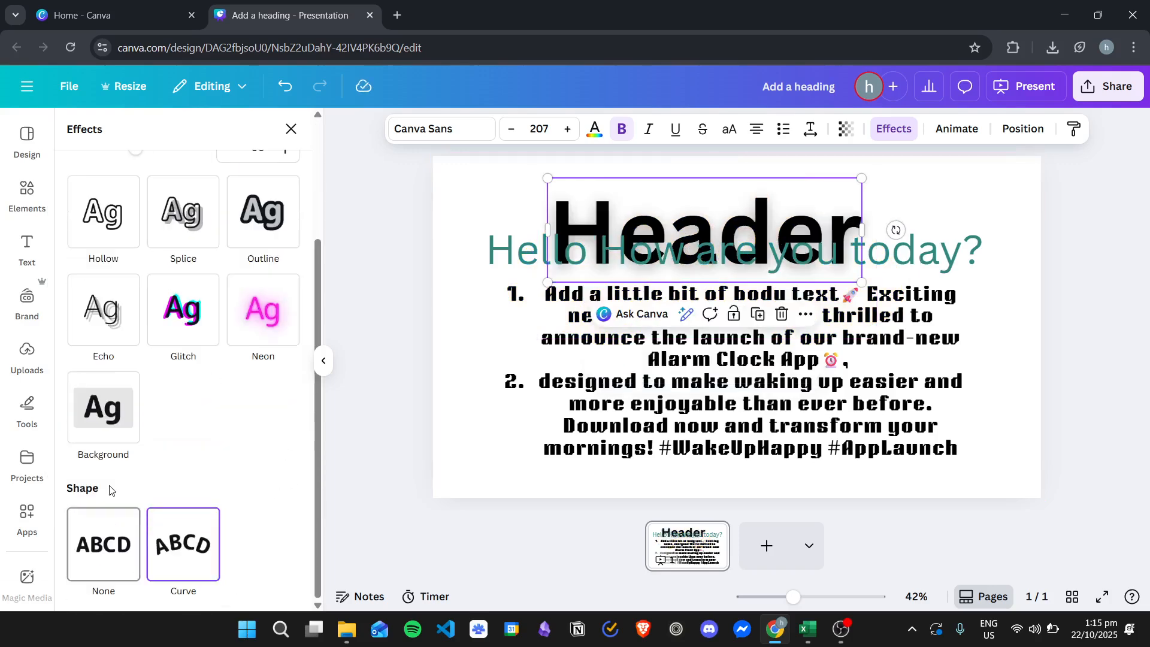
Apply the Splice effect to the "Header" text and move it to about X 260 px, Y 108 px
scroll(264, 323, up, 3)
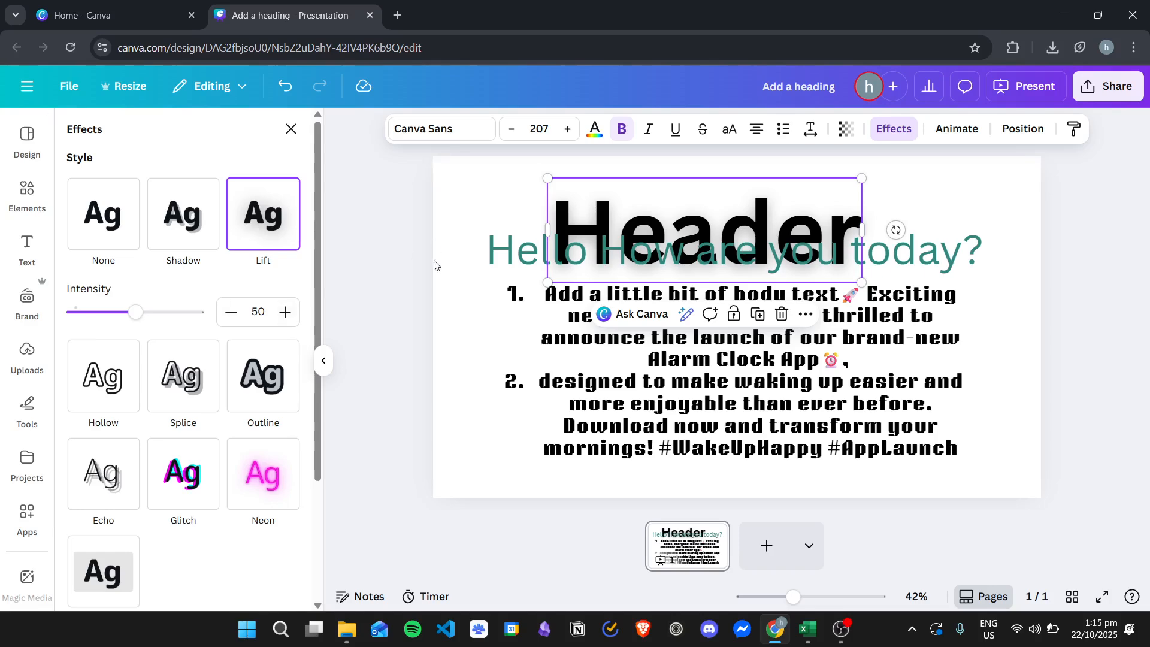
click(183, 376)
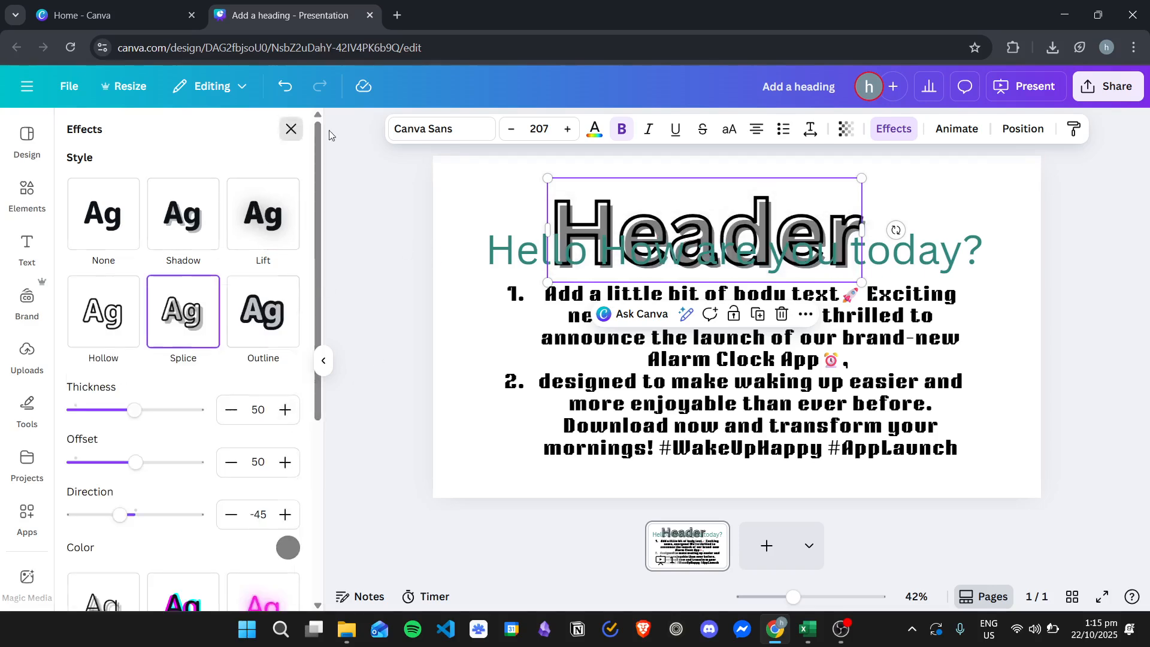
click(291, 129)
drag(710, 209, 630, 233)
mouse_move(717, 216)
mouse_down()
mouse_move(756, 229)
mouse_move(783, 285)
mouse_move(762, 289)
mouse_move(676, 200)
mouse_move(776, 236)
mouse_move(698, 221)
mouse_up()
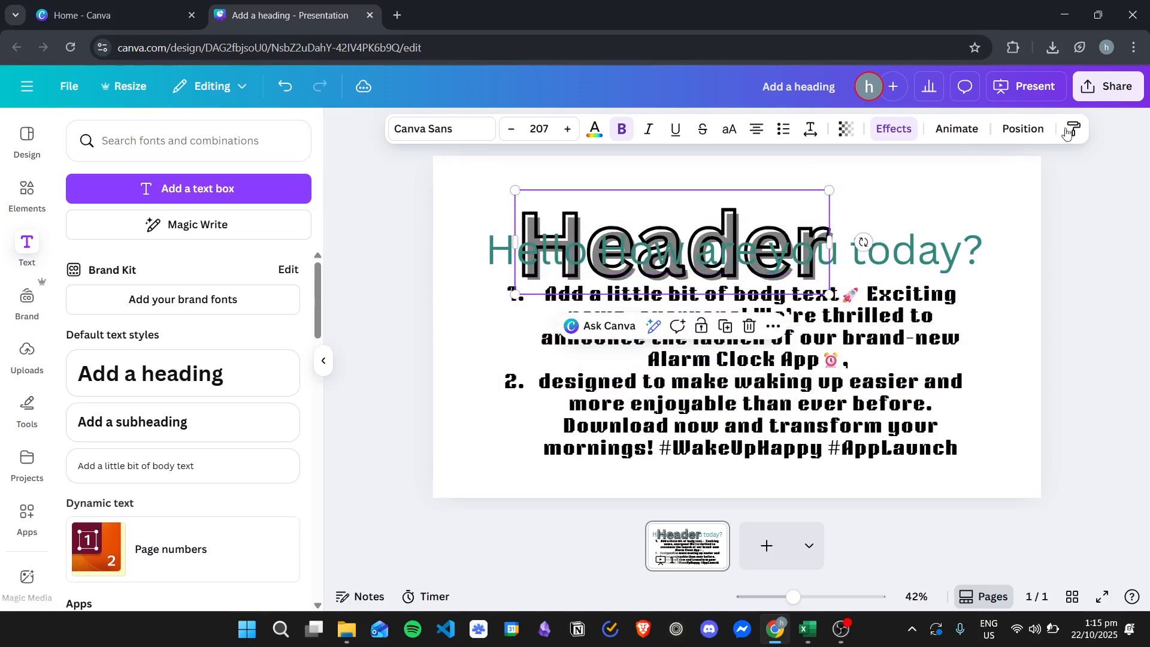
Bring "Header" in front of the green greeting, place it over the numbered list and bring it forward there too
click(1023, 129)
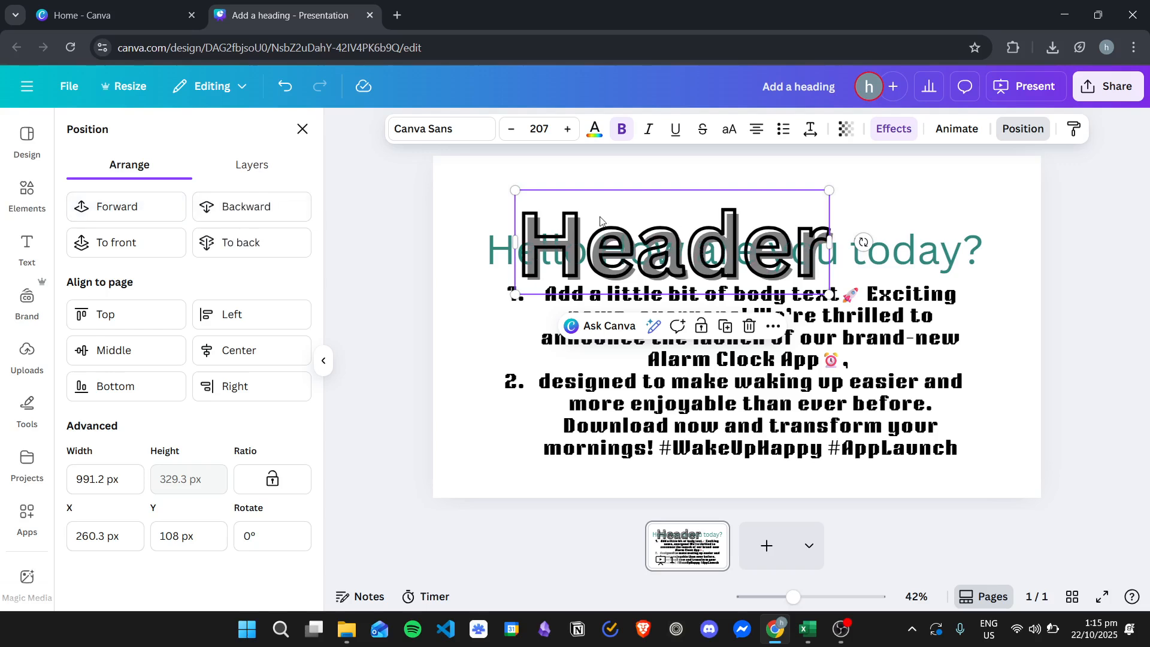
click(889, 253)
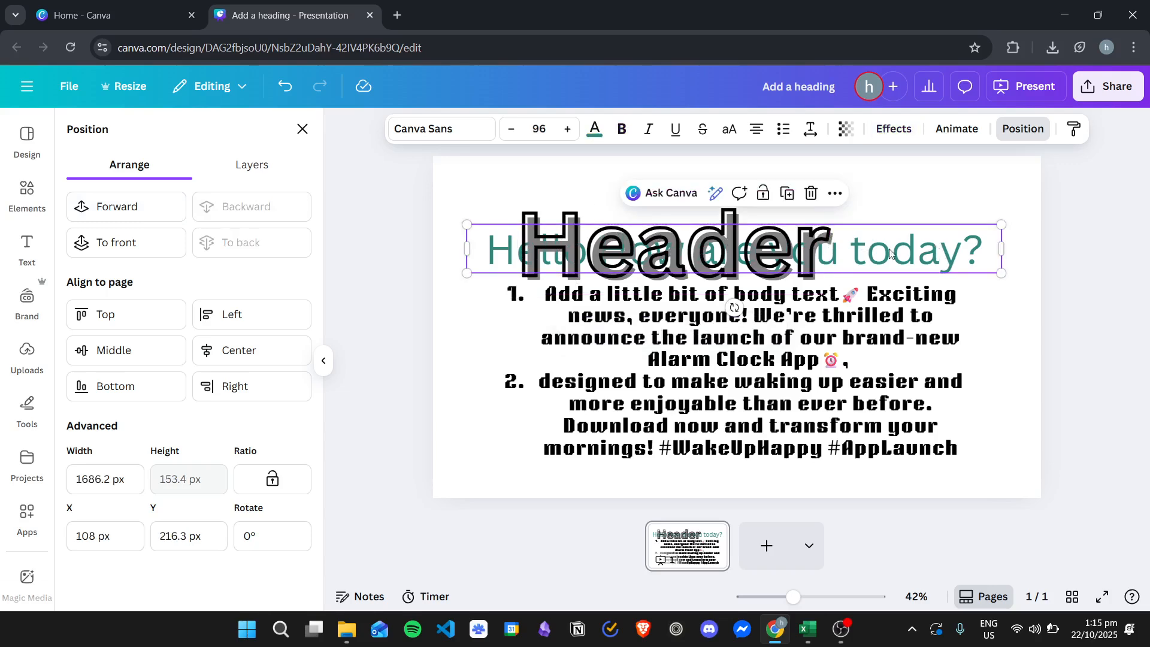
click(640, 250)
drag(639, 251, 636, 334)
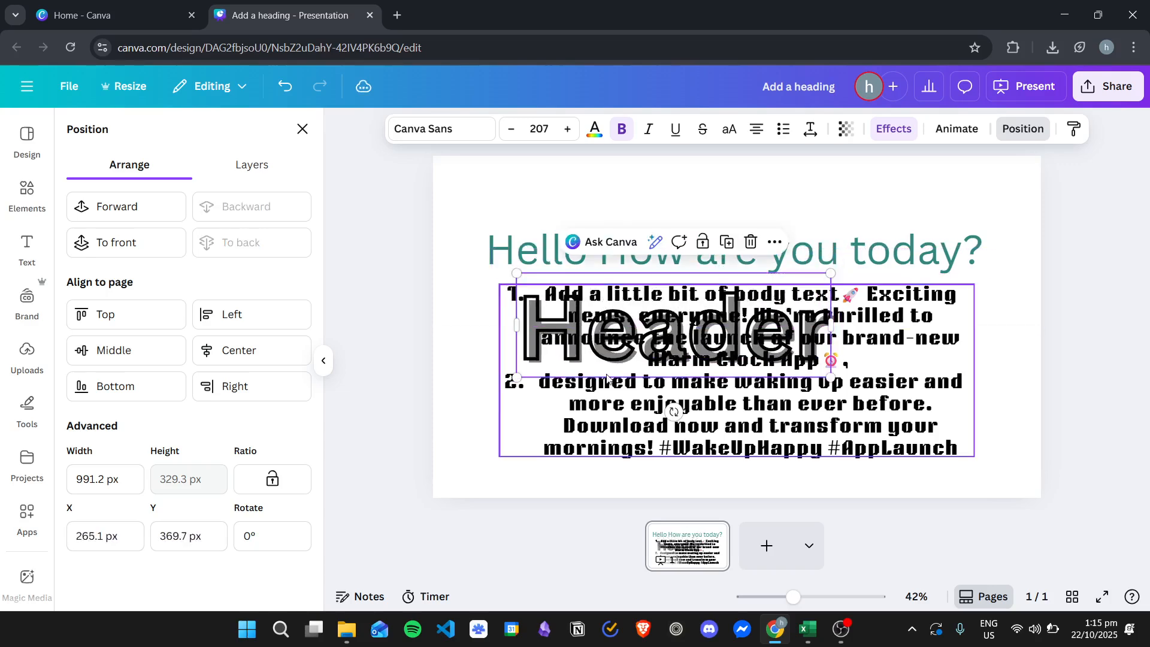
click(113, 207)
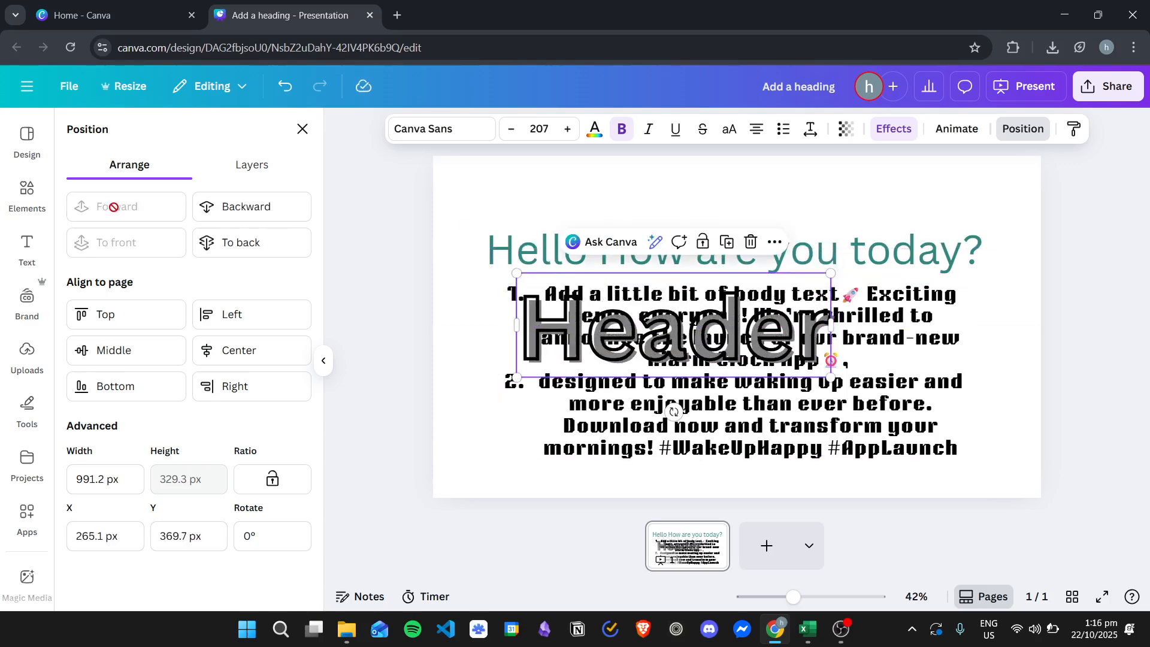
Move "Header" to about X 128 px, Y 20 px and nudge the green greeting slightly down and right
drag(613, 335, 544, 189)
click(604, 316)
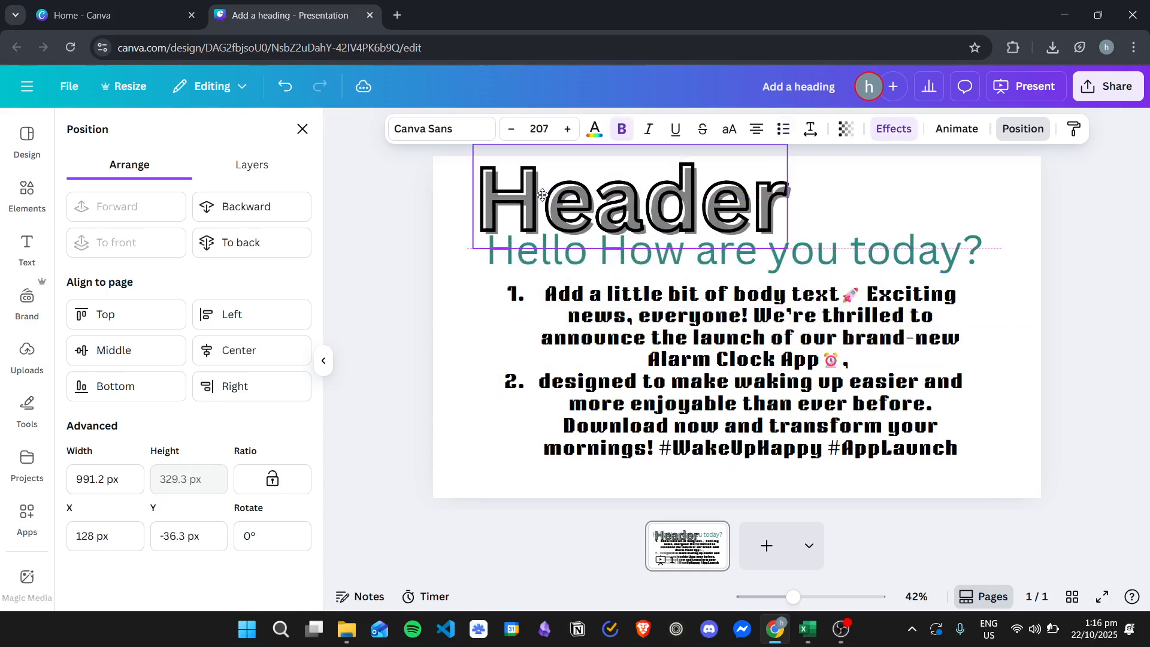
drag(816, 253, 825, 264)
drag(689, 225, 692, 242)
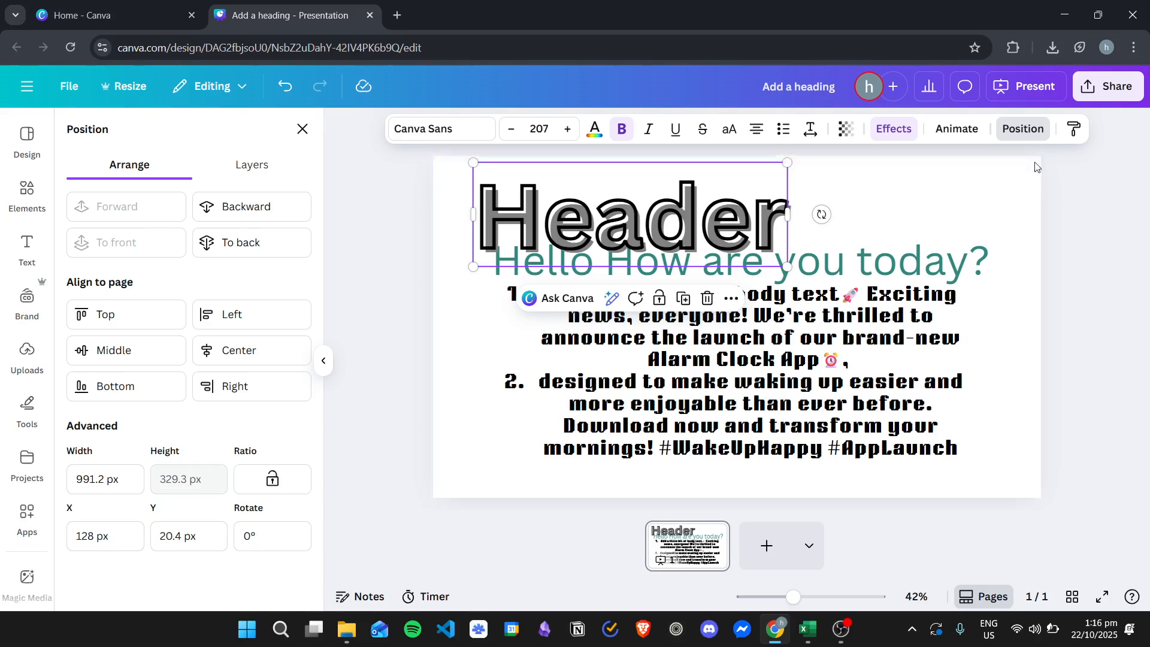
Try the Typewriter, Ascend and Shift text animations on "Header"
click(937, 133)
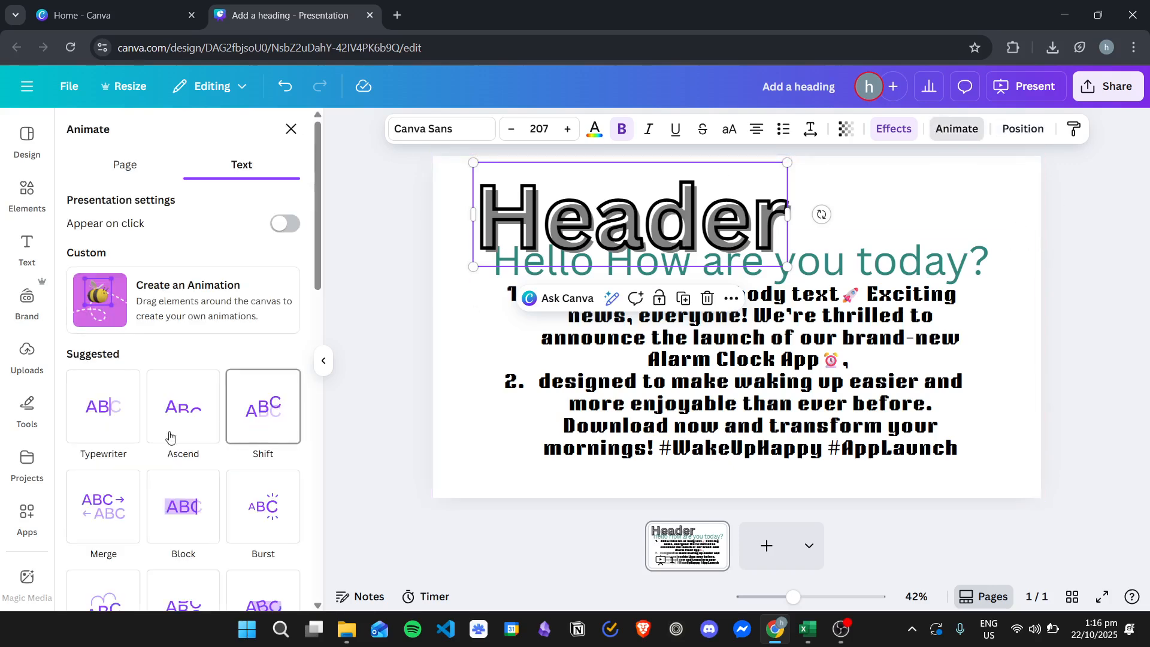
scroll(148, 294, down, 2)
scroll(157, 388, down, 5)
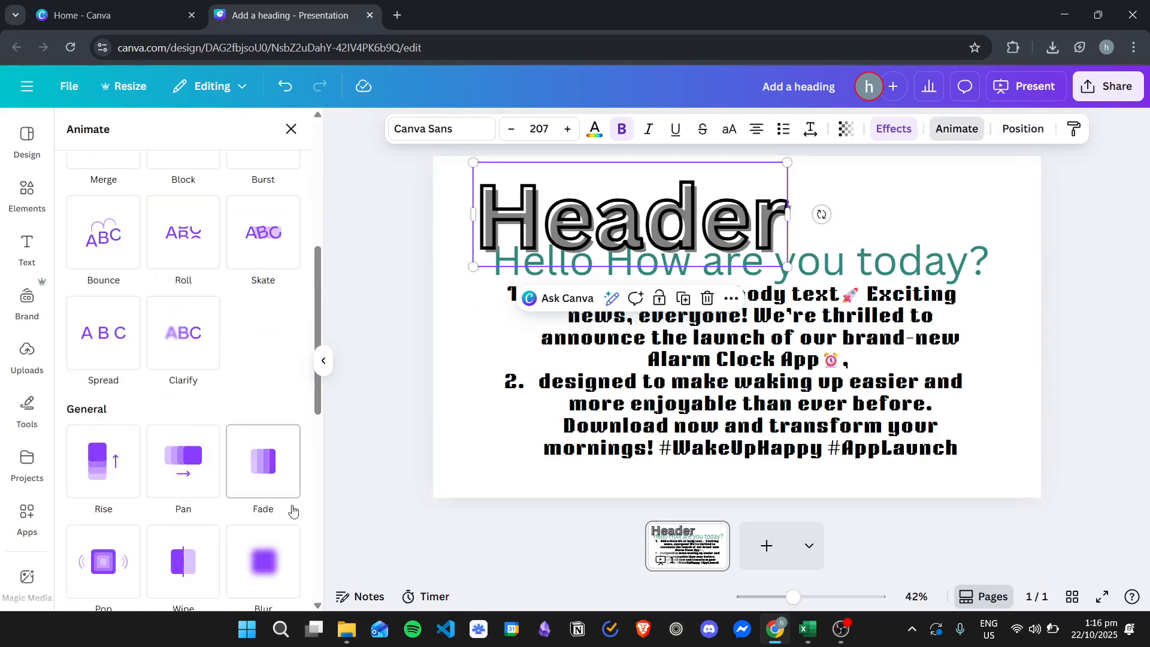
scroll(290, 506, up, 5)
scroll(97, 328, down, 2)
click(97, 328)
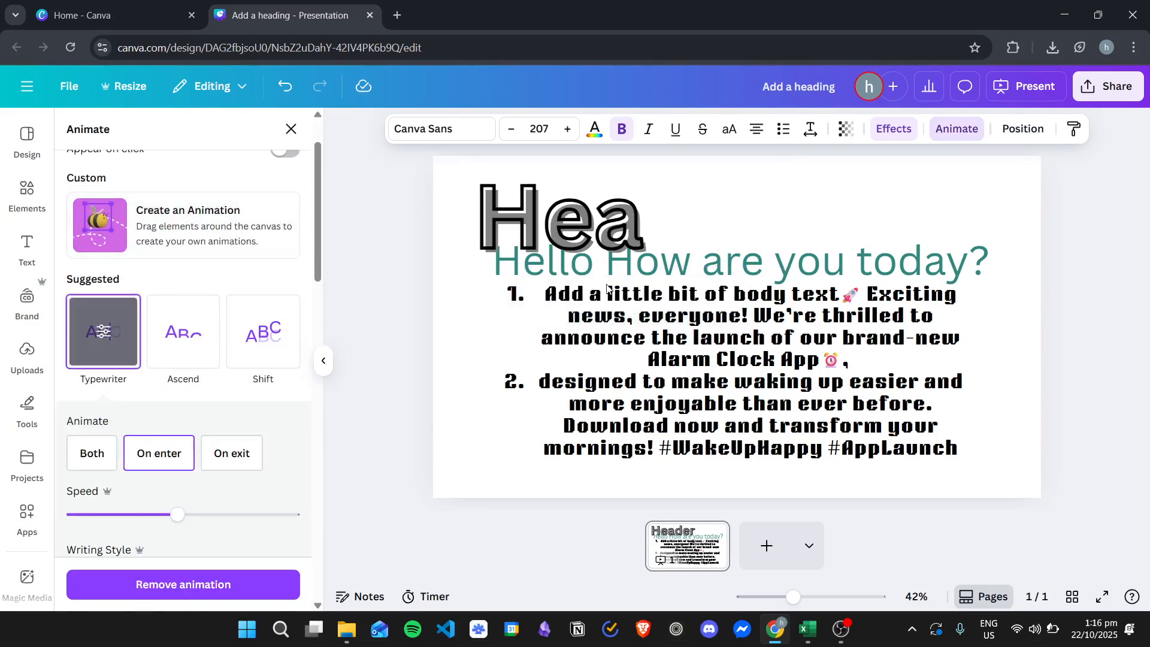
click(201, 353)
scroll(201, 353, down, 3)
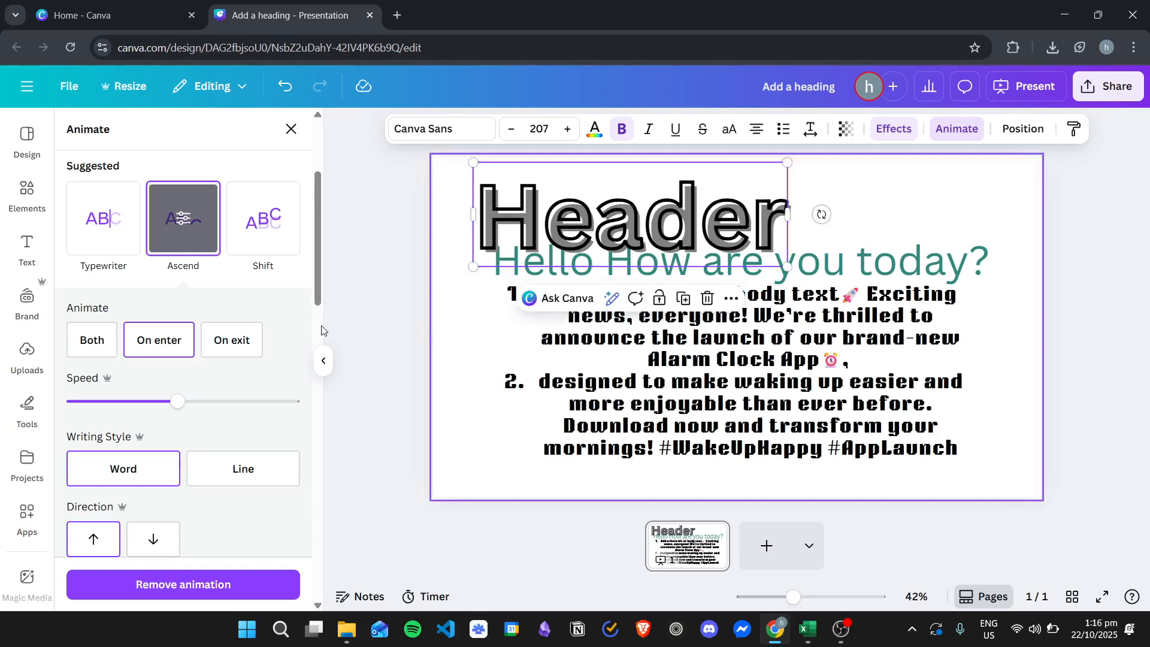
click(264, 216)
Try the Merge, Block and Burst animations on "Header", then Shift again
scroll(293, 318, down, 1)
scroll(120, 437, down, 4)
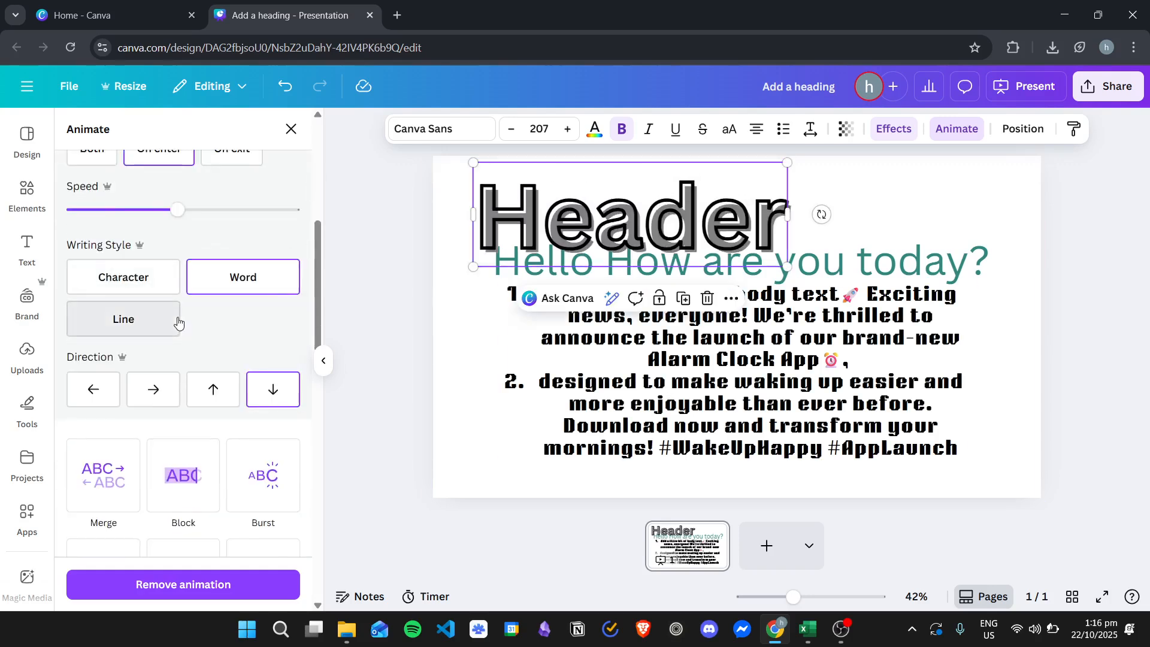
click(119, 444)
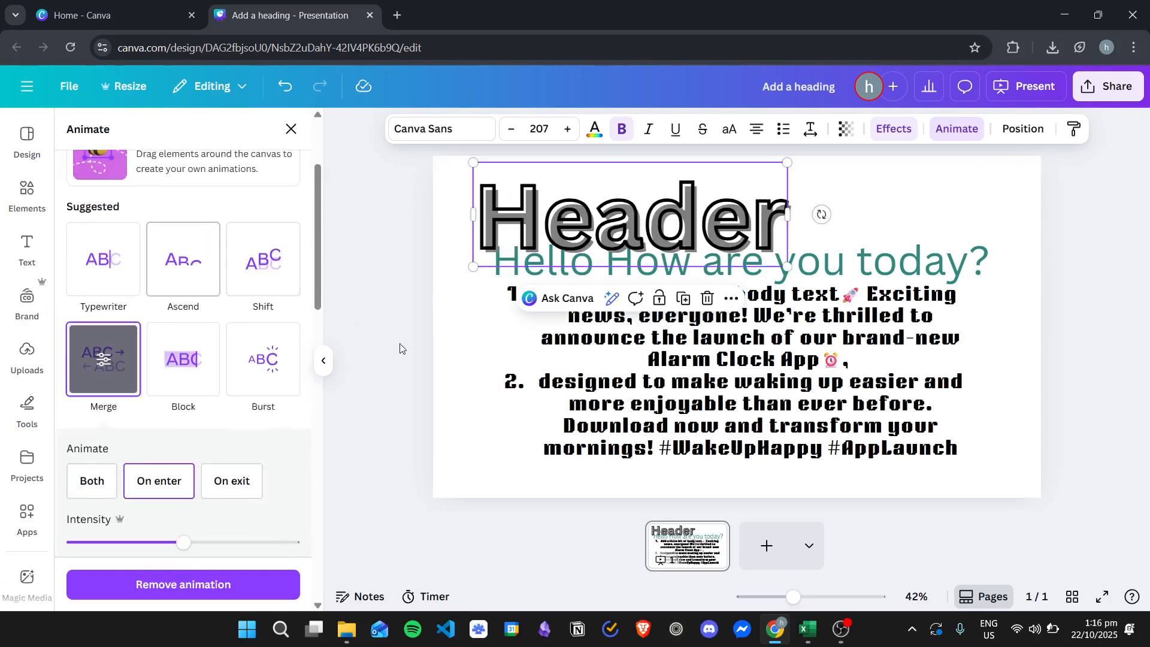
click(187, 378)
click(263, 359)
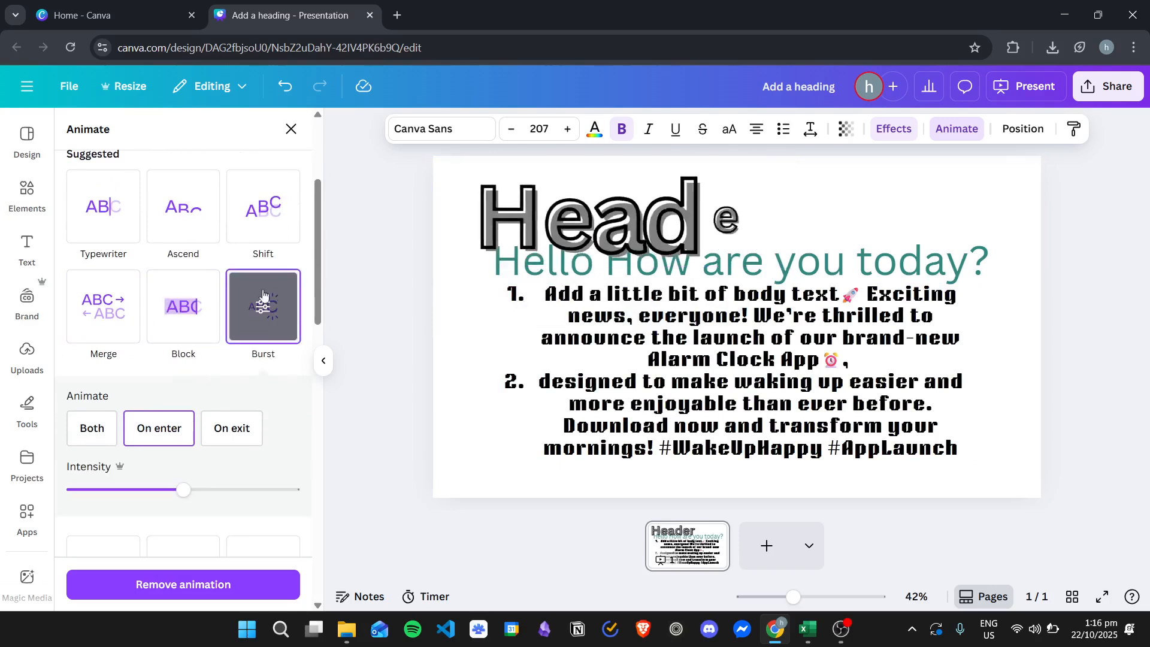
scroll(267, 239, down, 1)
click(267, 222)
scroll(157, 269, down, 3)
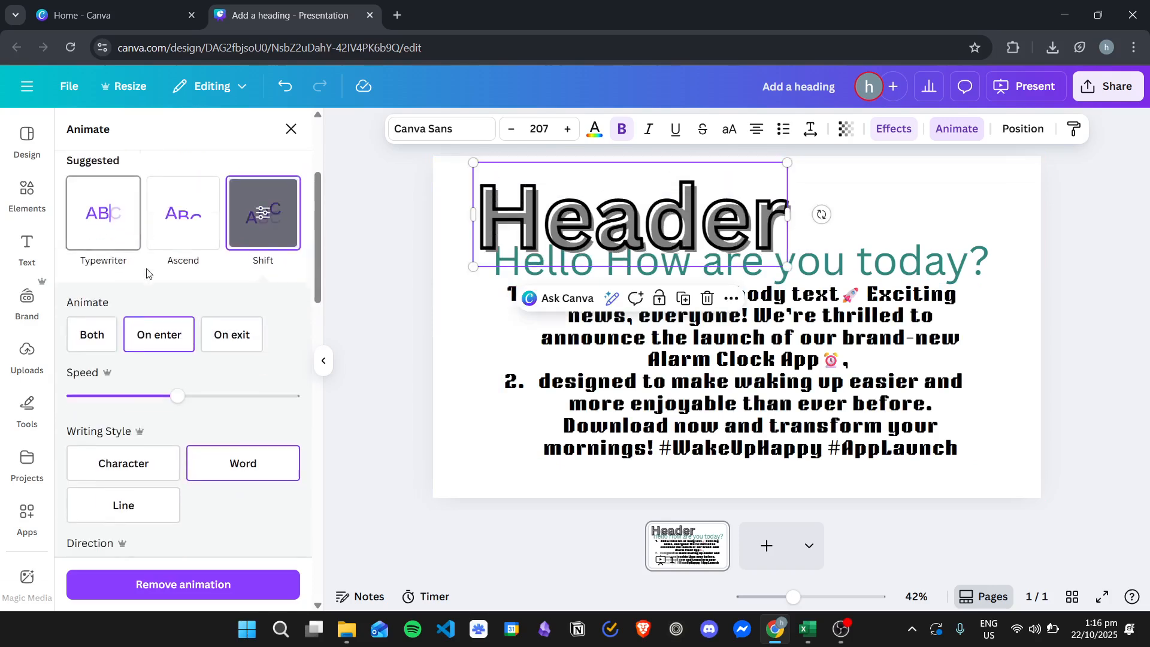
Try the Bounce, Roll, Skate, Spread and Clarify text animations on "Header"
scroll(158, 274, down, 5)
click(103, 350)
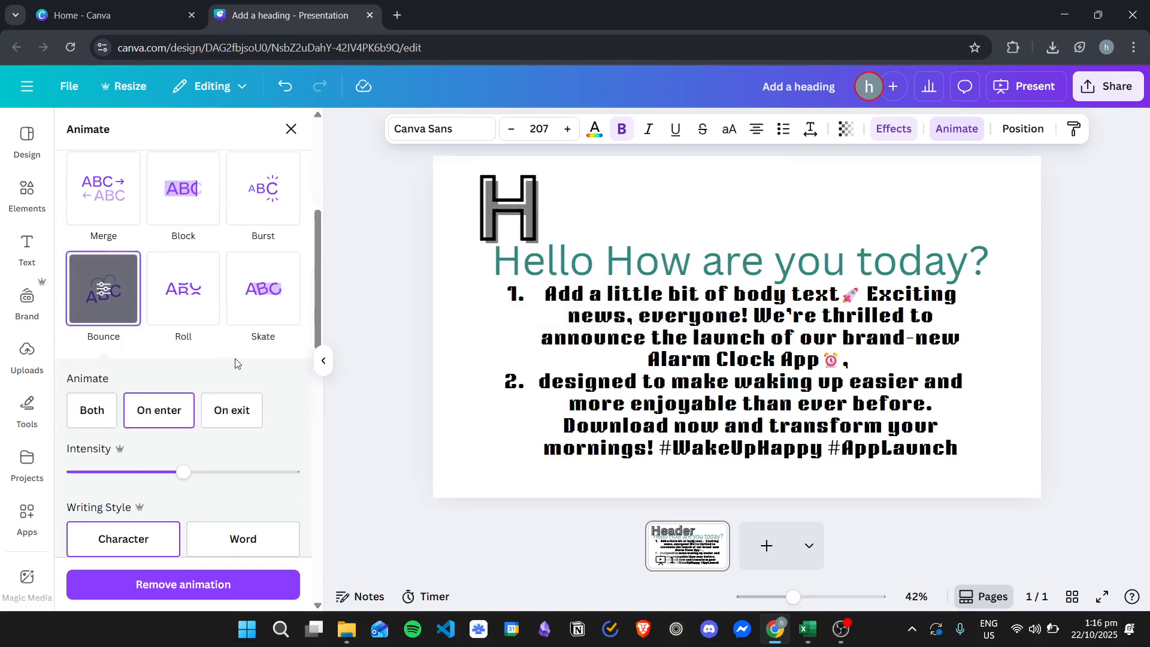
click(186, 290)
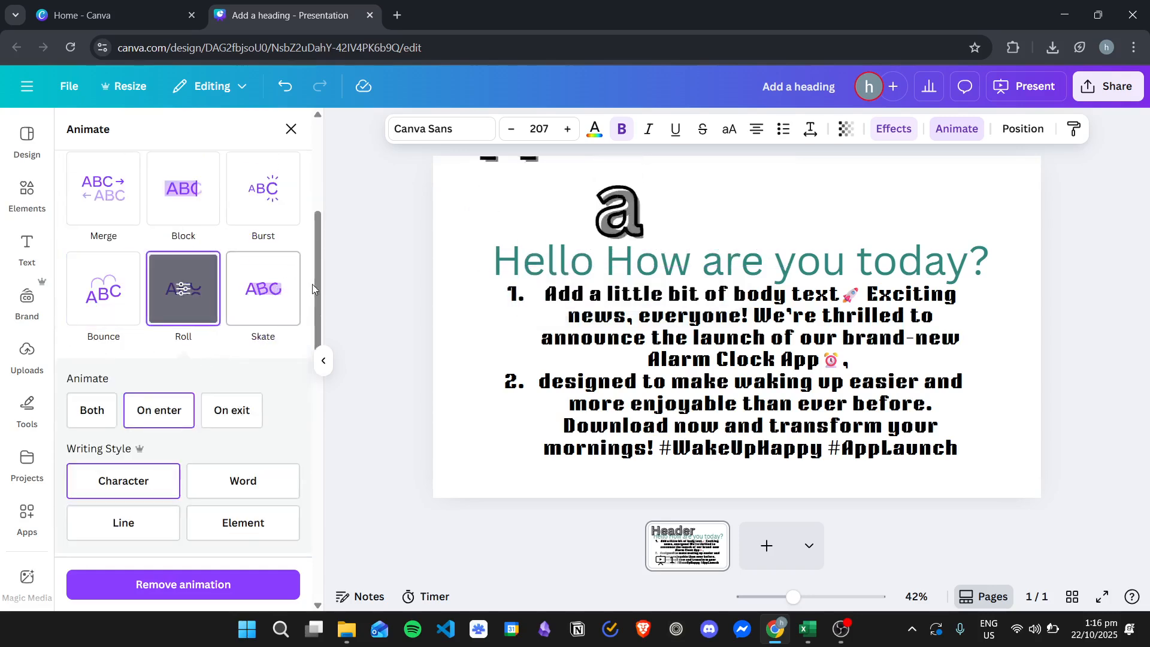
click(259, 302)
scroll(254, 311, down, 3)
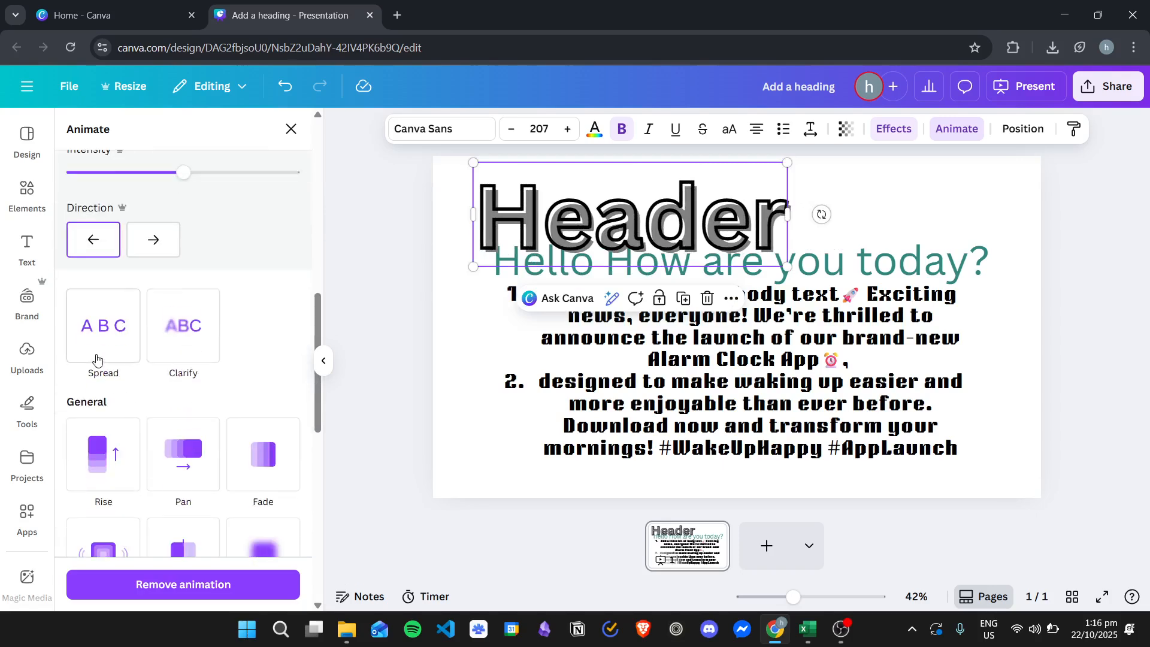
click(103, 323)
click(183, 323)
scroll(247, 340, down, 2)
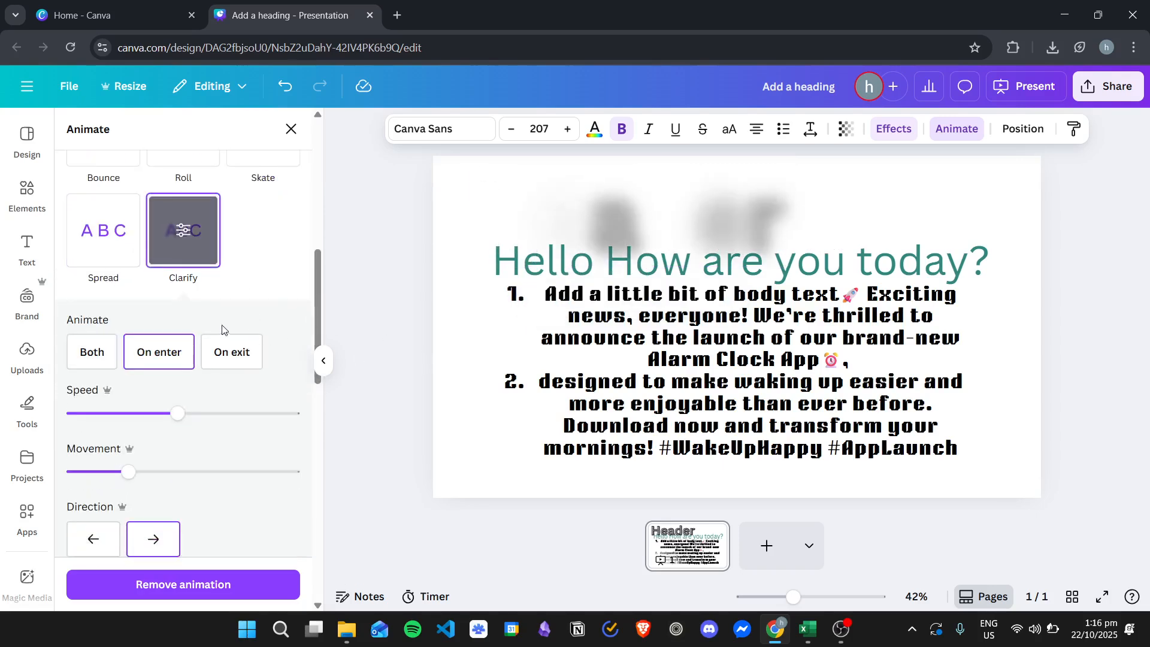
scroll(215, 269, down, 8)
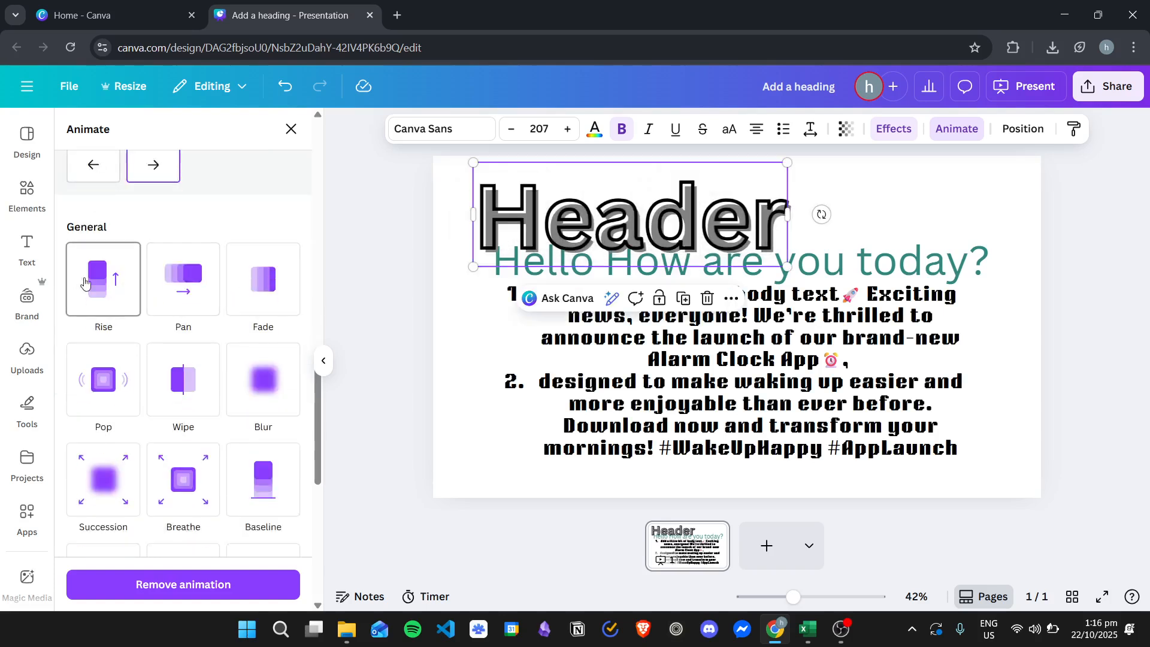
Try the general animations Rise, Pan and Fade on "Header"
click(85, 282)
scroll(192, 321, down, 1)
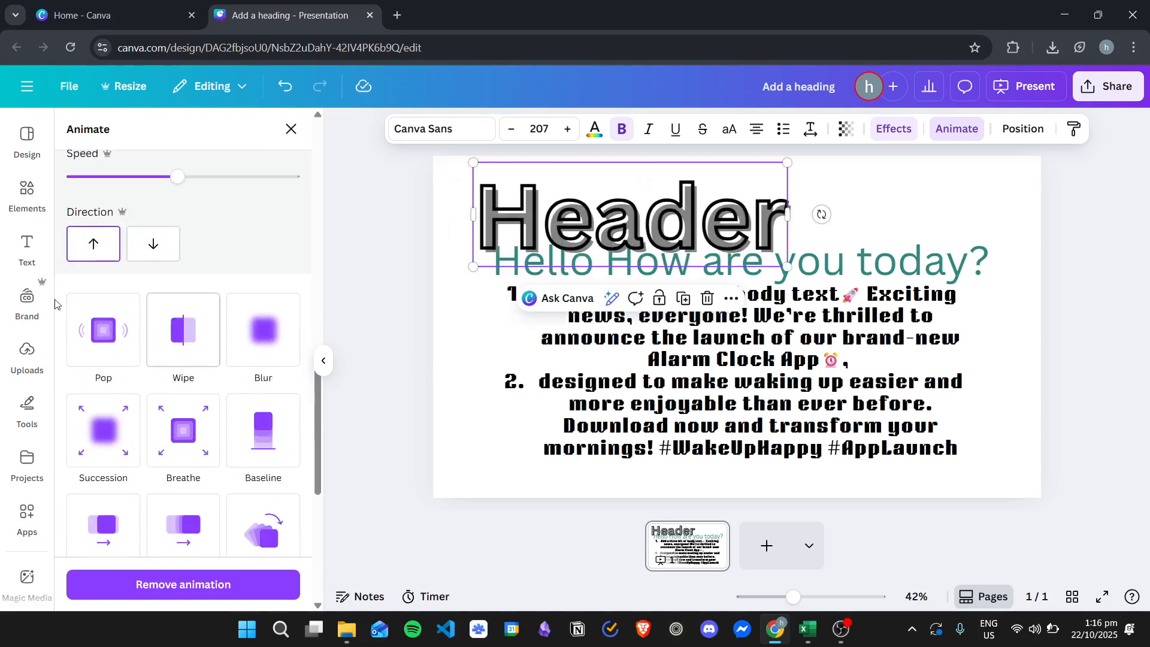
scroll(180, 300, up, 4)
scroll(225, 255, down, 5)
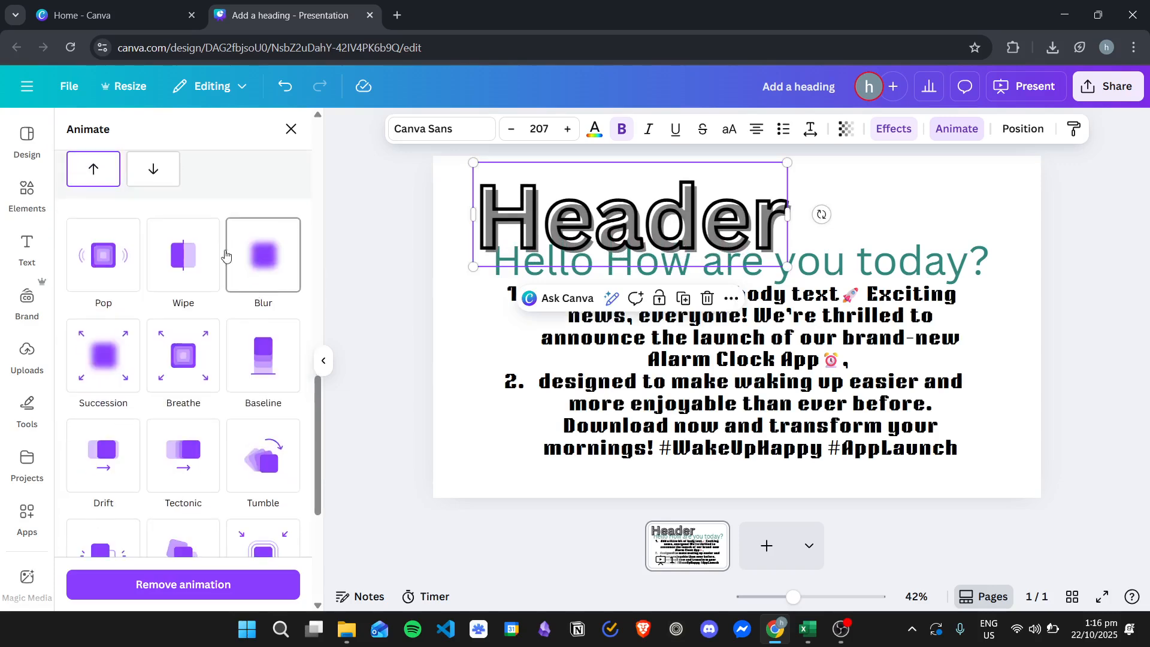
scroll(225, 308, up, 5)
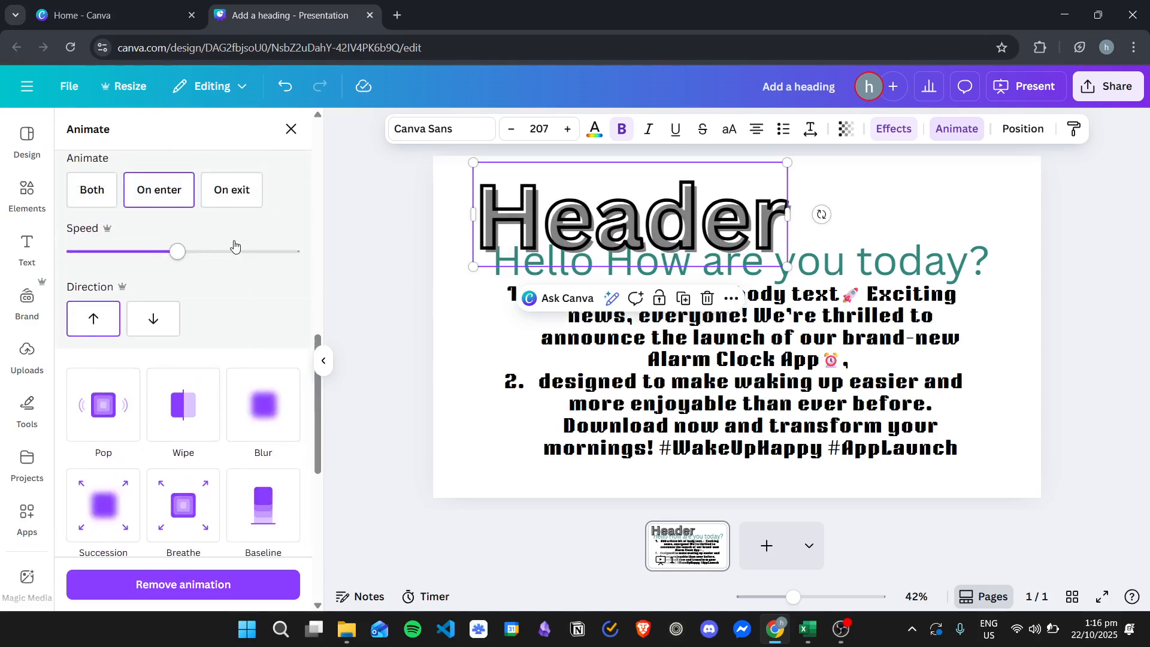
scroll(150, 279, up, 1)
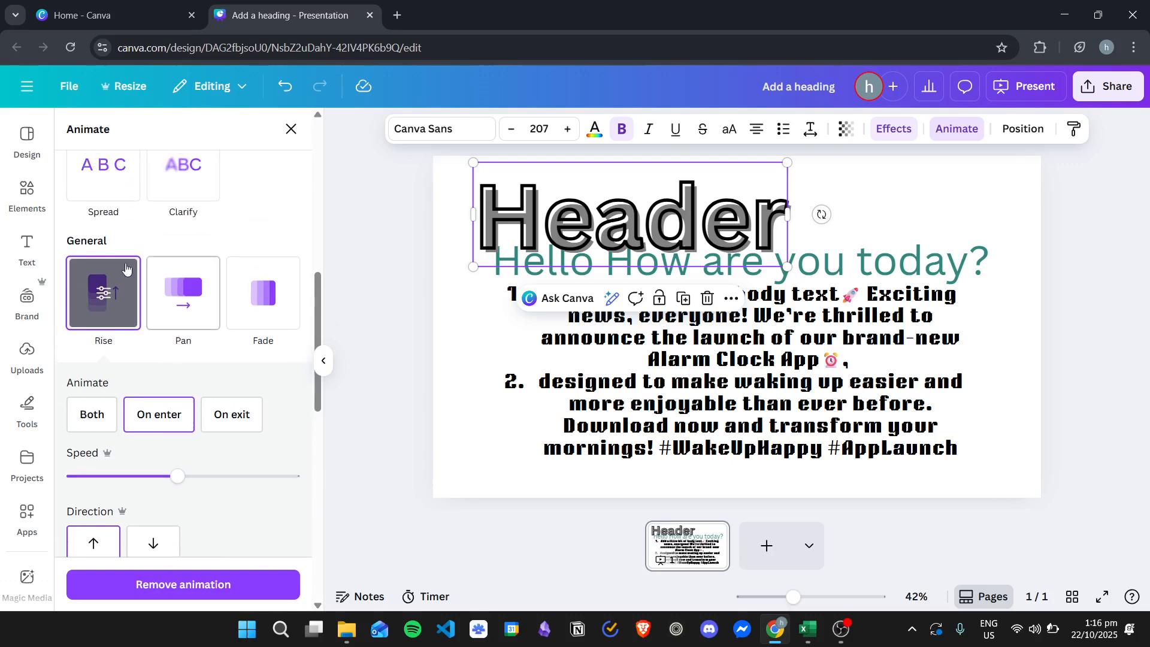
click(212, 290)
click(263, 292)
Try the Pop, Wipe, Blur, Succession, Breathe and Baseline animations on "Header"
scroll(103, 424, down, 4)
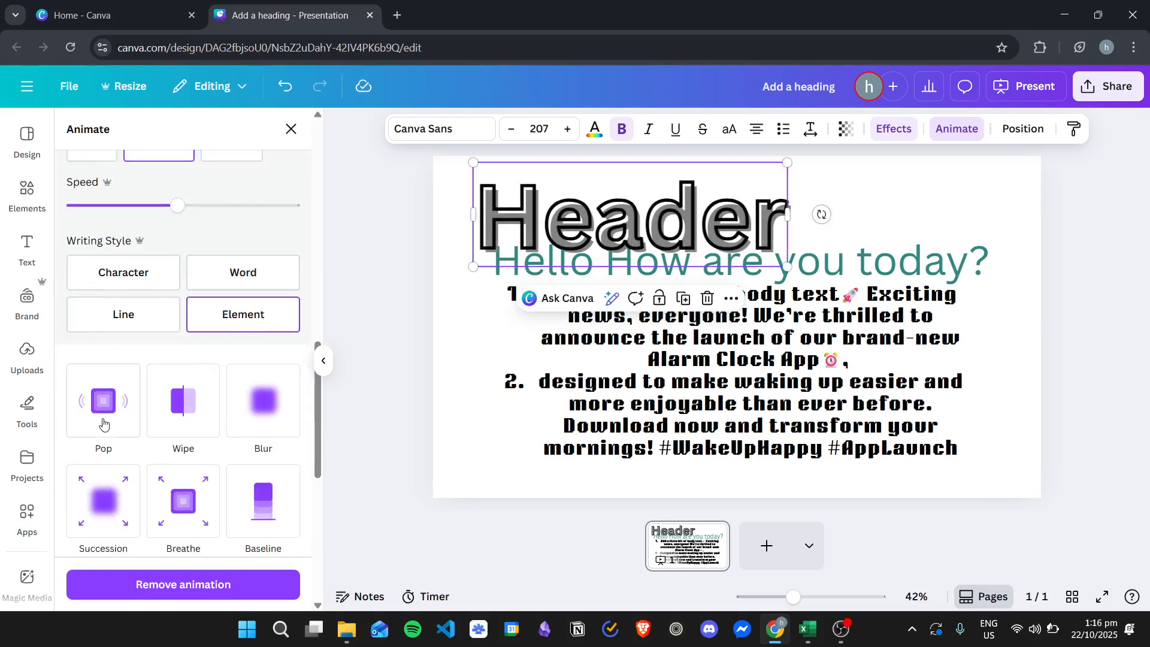
click(103, 423)
click(207, 374)
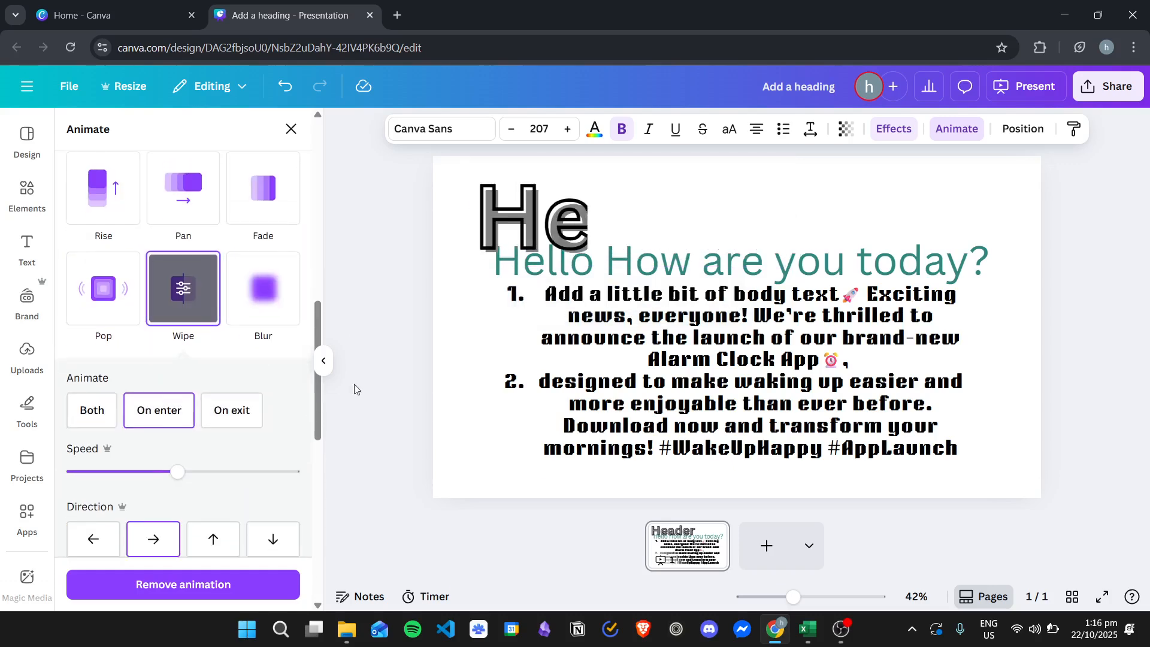
click(259, 292)
scroll(179, 359, down, 5)
click(103, 251)
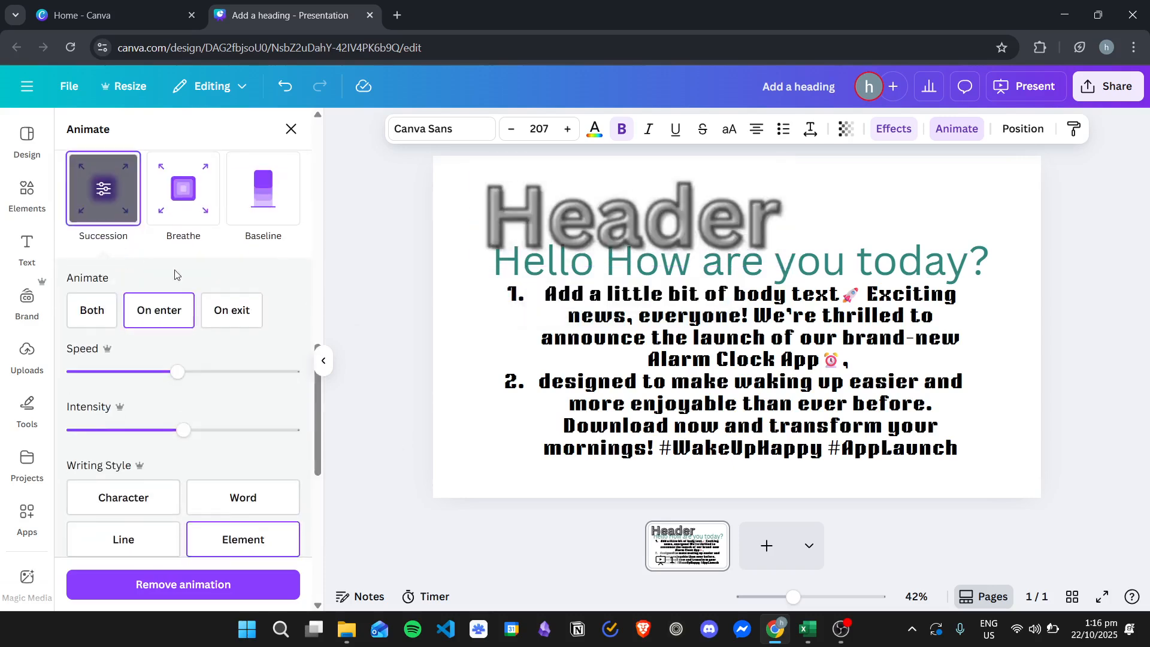
click(183, 188)
click(263, 188)
Try the Drift, Tectonic and Tumble animations on "Header"
scroll(106, 357, down, 2)
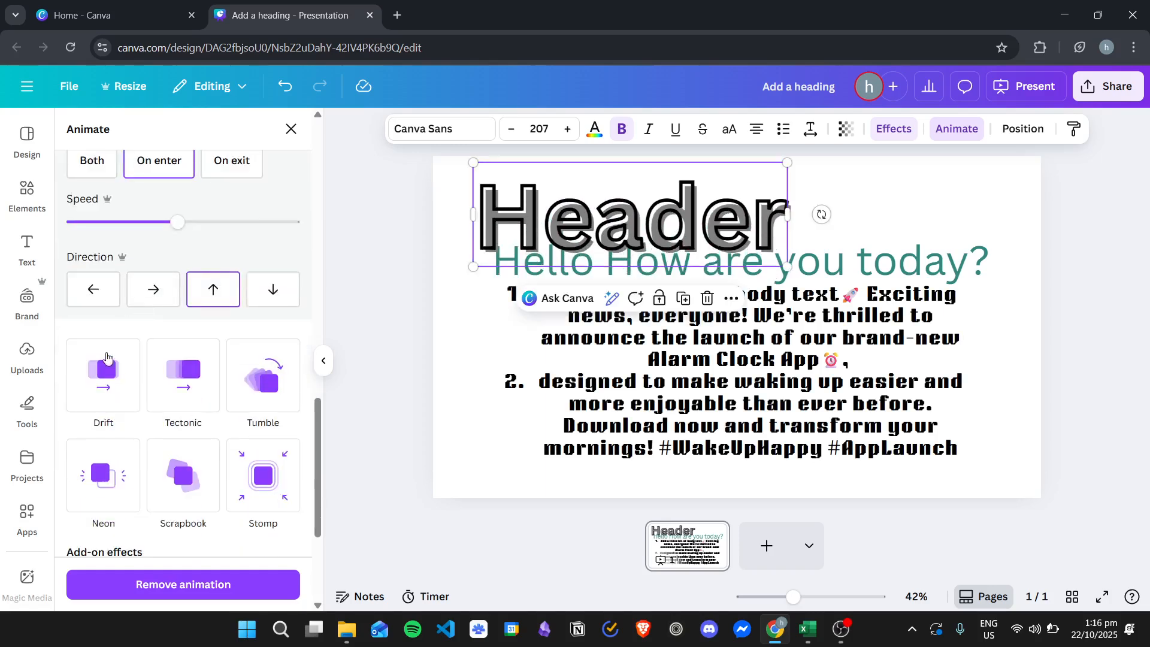
click(106, 358)
click(184, 359)
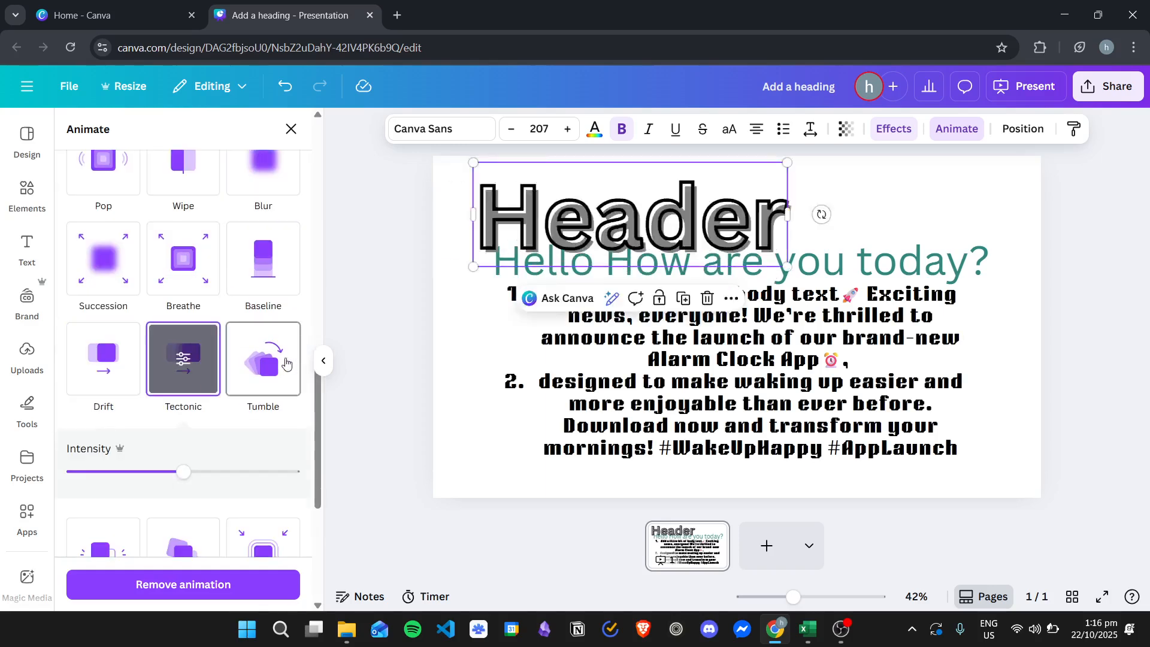
click(285, 363)
Try the Neon and Scrapbook animations on "Header" and apply Stomp on enter
scroll(138, 335, down, 5)
click(128, 329)
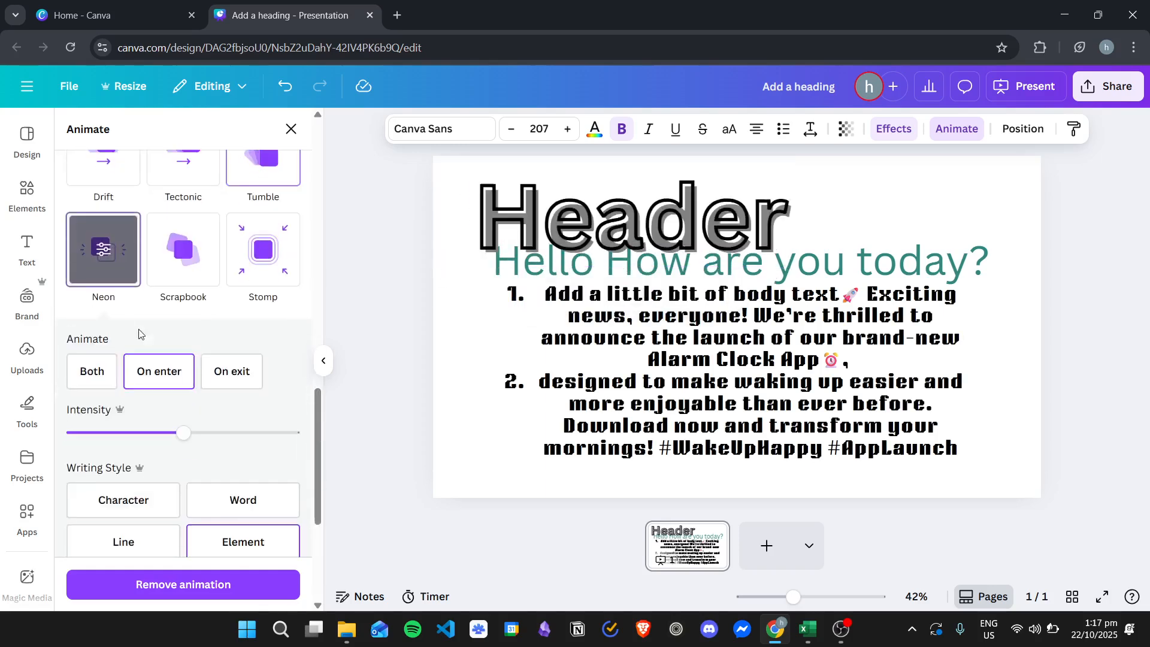
click(183, 249)
click(263, 242)
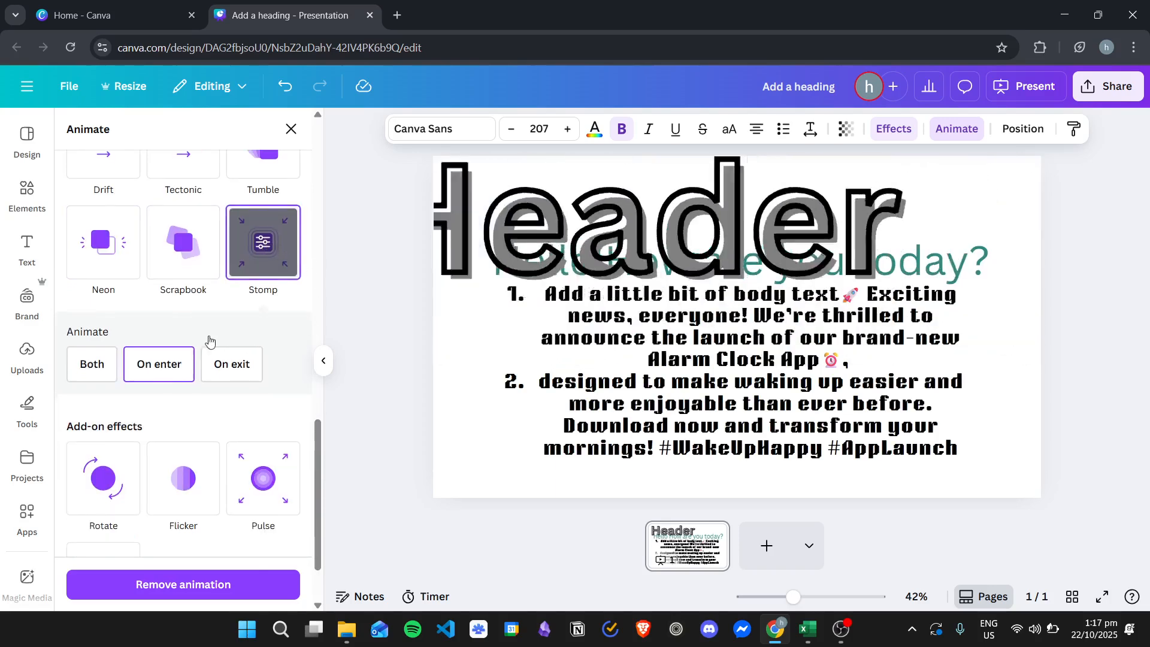
Add the Rotate, Flicker, Pulse and Wiggle add-on effects to the "Header" animation
scroll(209, 341, down, 1)
click(103, 407)
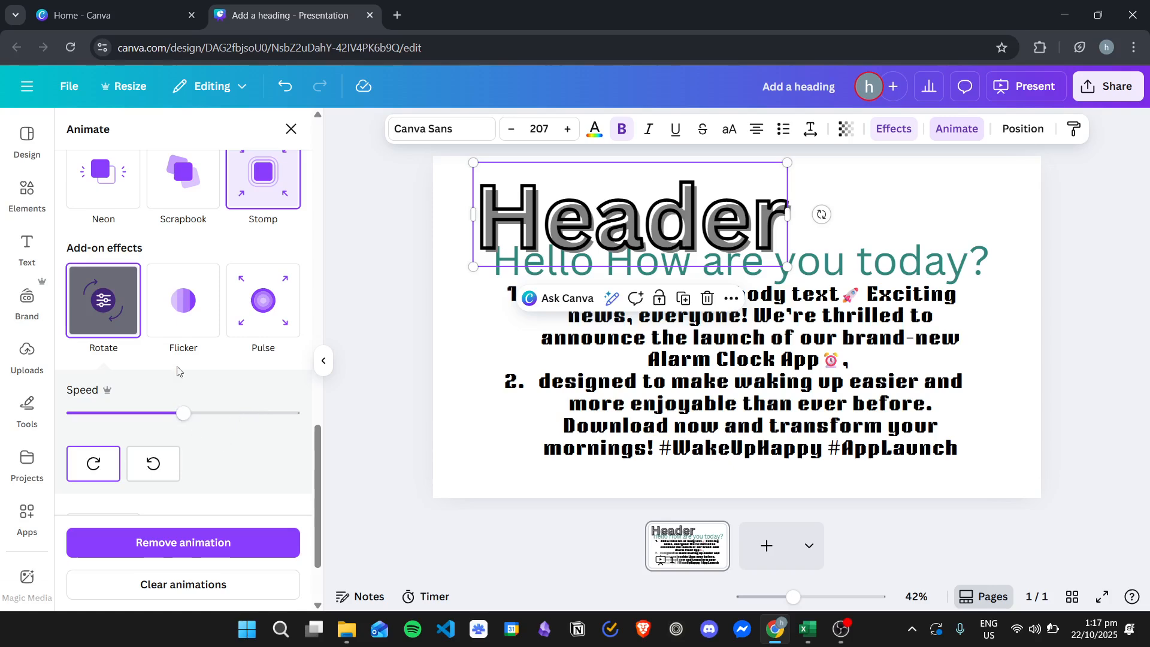
click(183, 299)
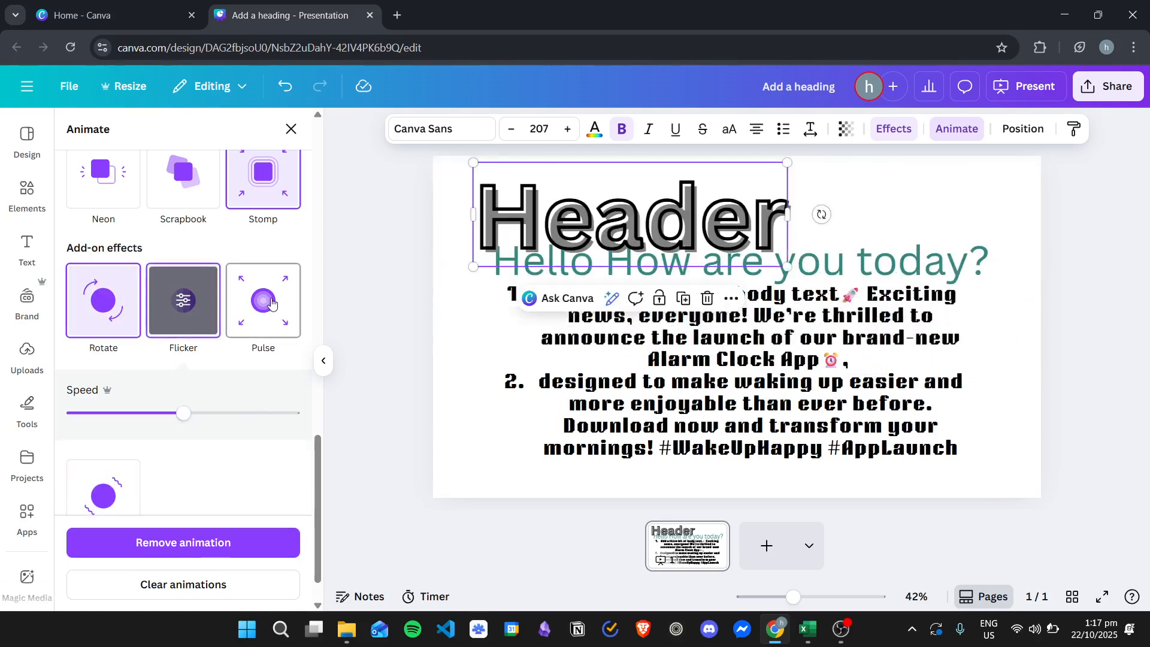
click(263, 299)
scroll(244, 308, down, 1)
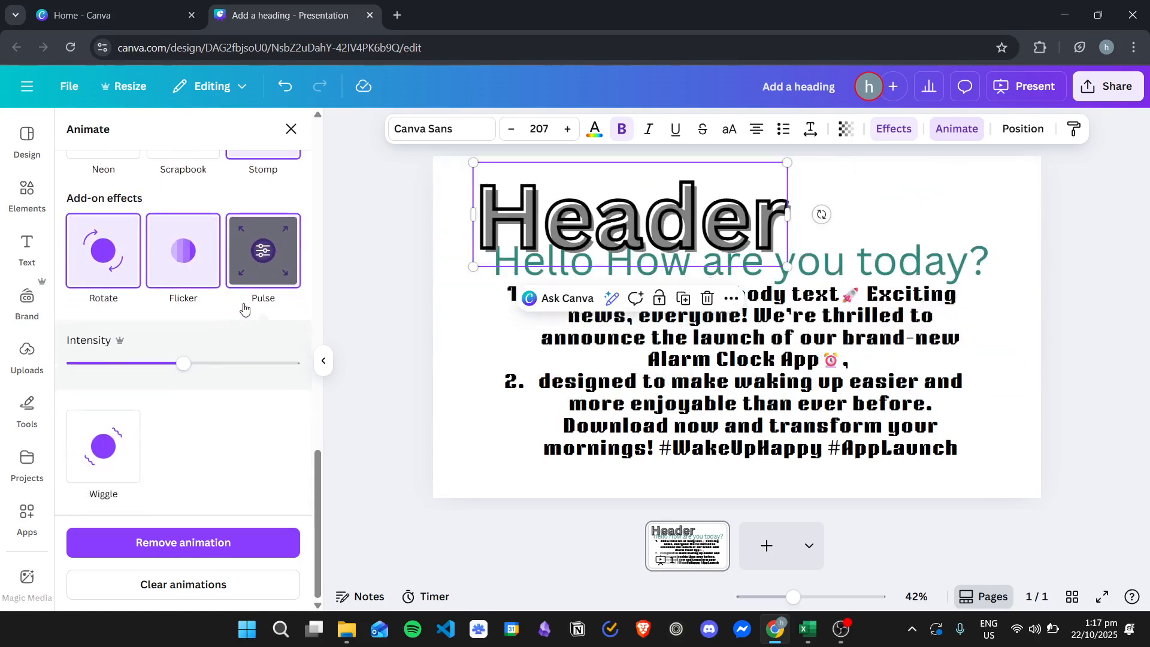
click(111, 434)
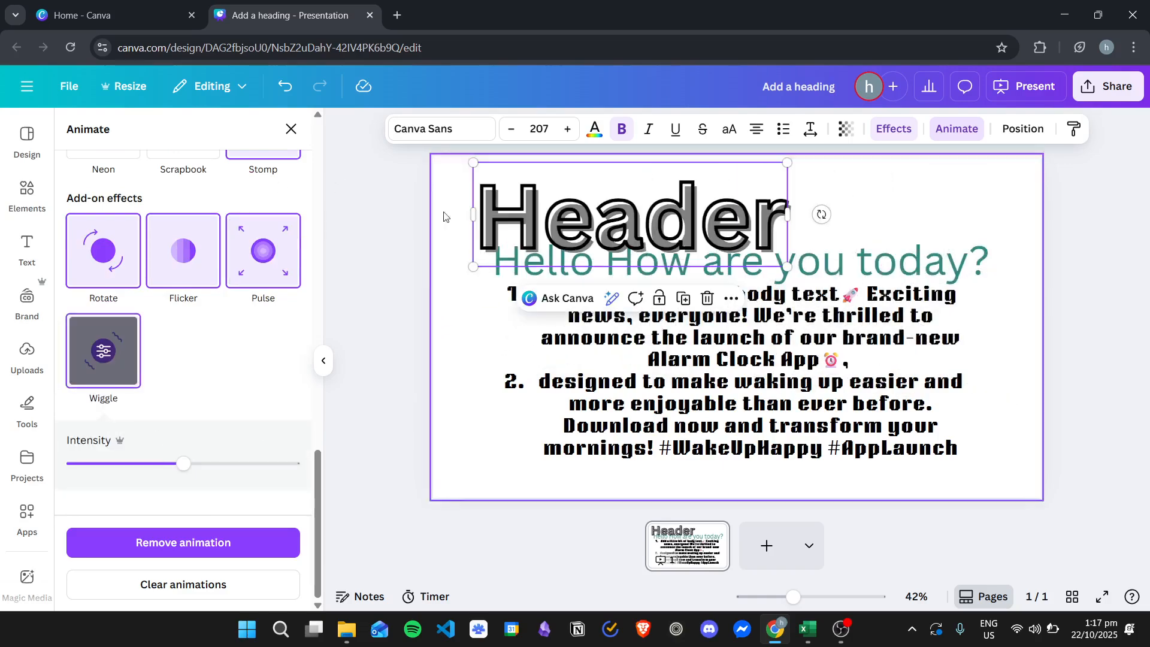
Hide the animation settings, shift "Header" slightly left and enlarge it to font size 281
click(322, 363)
drag(554, 227, 498, 209)
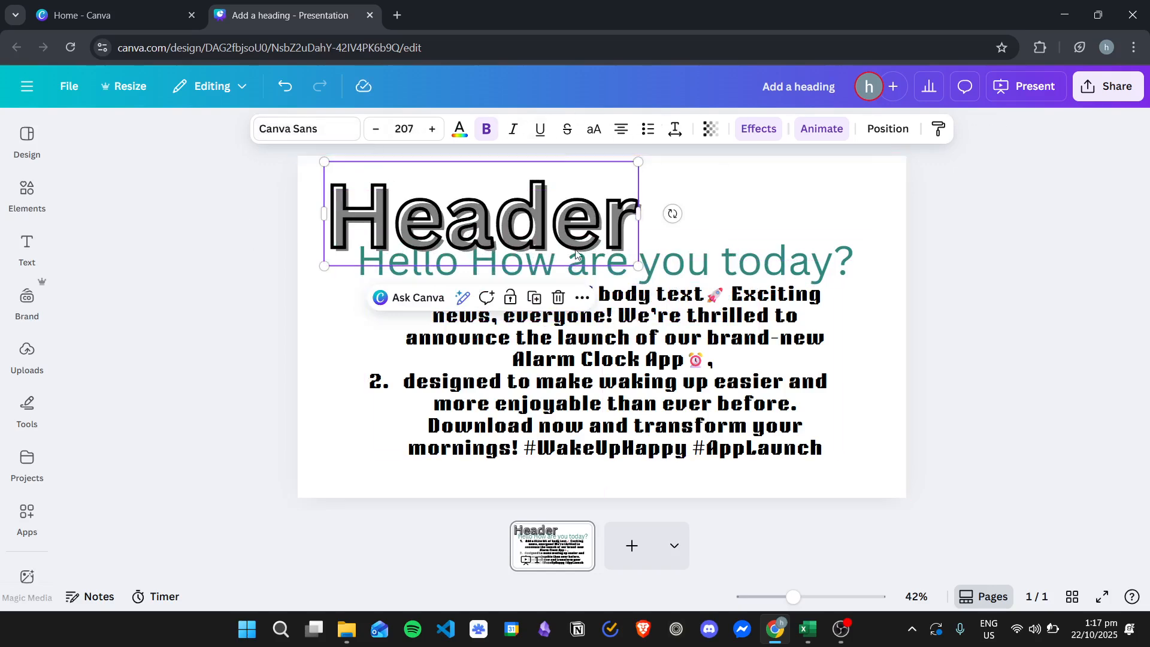
drag(639, 266, 750, 302)
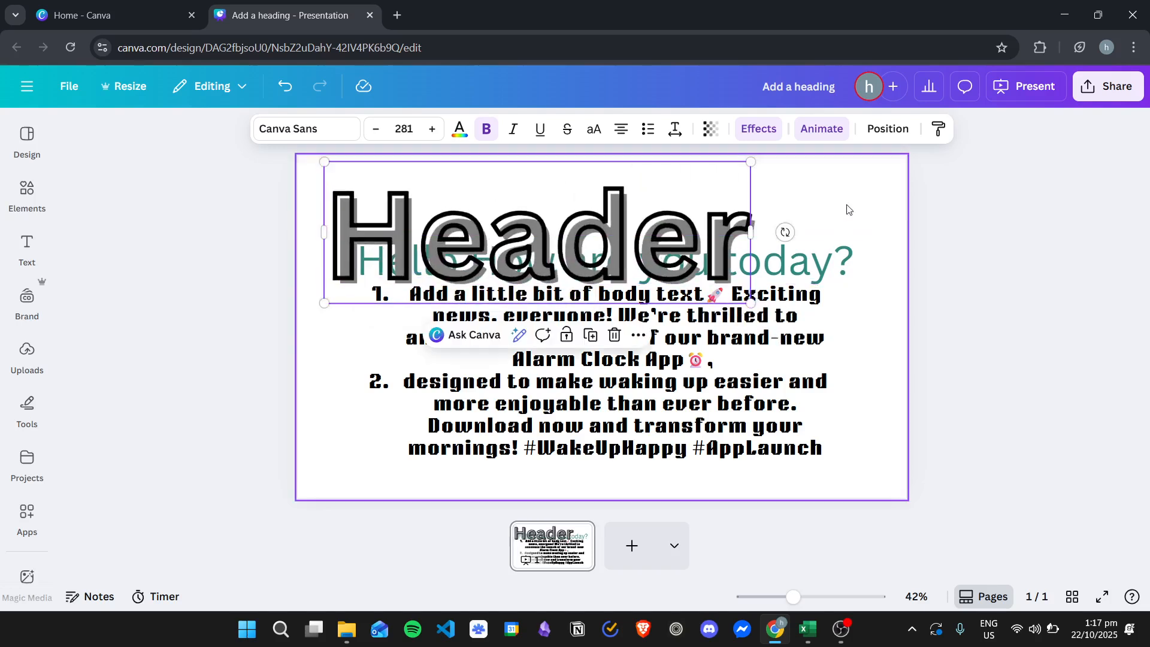
click(1027, 242)
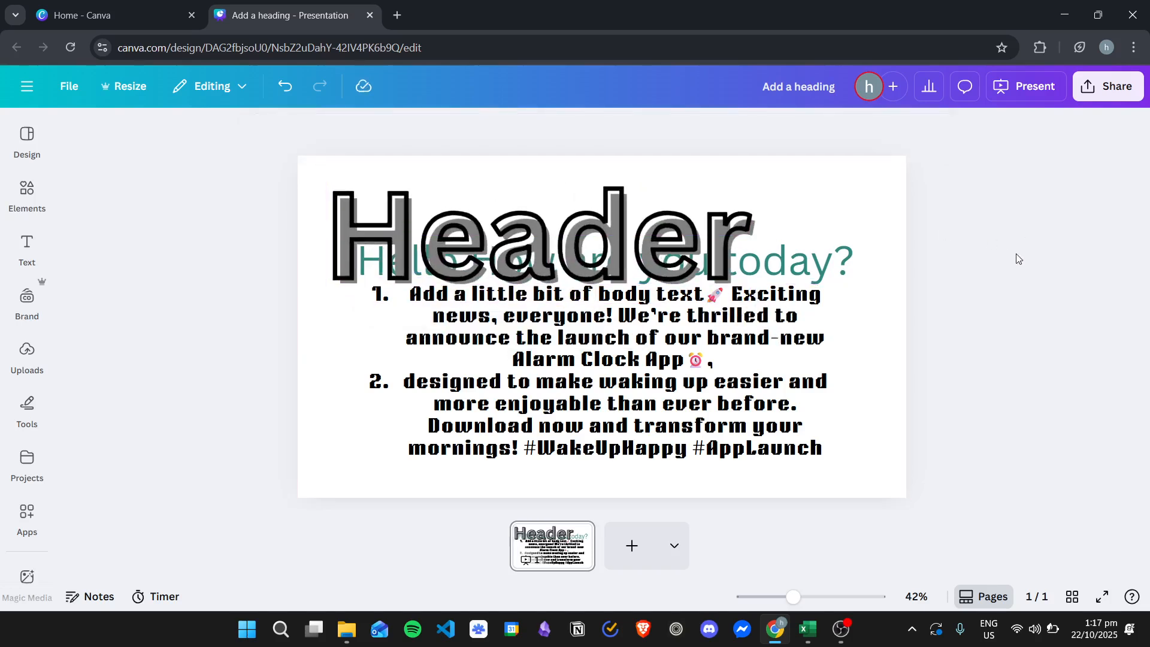